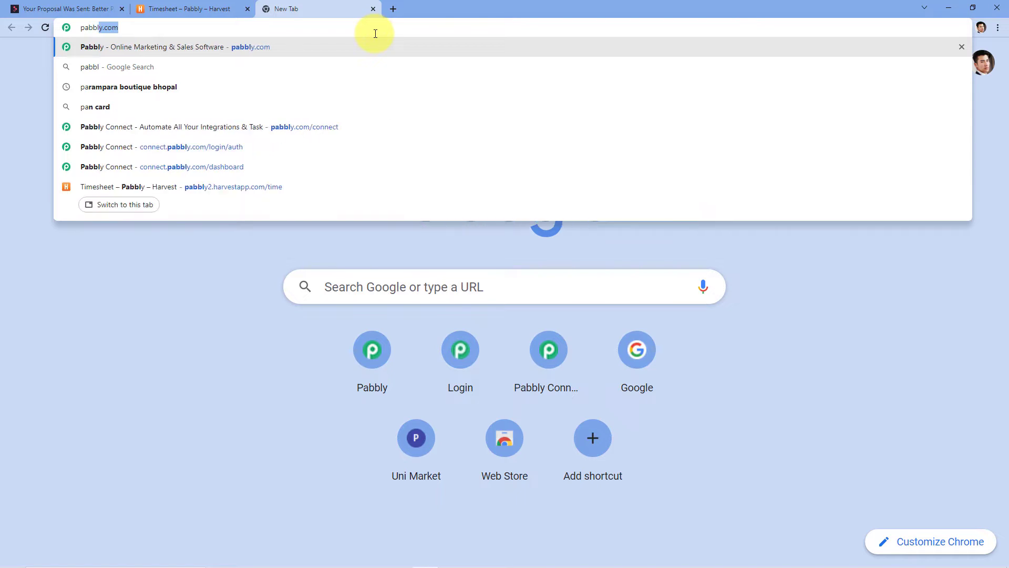
Load pabbly.com/connect in the new Chrome tab.
type(".com/")
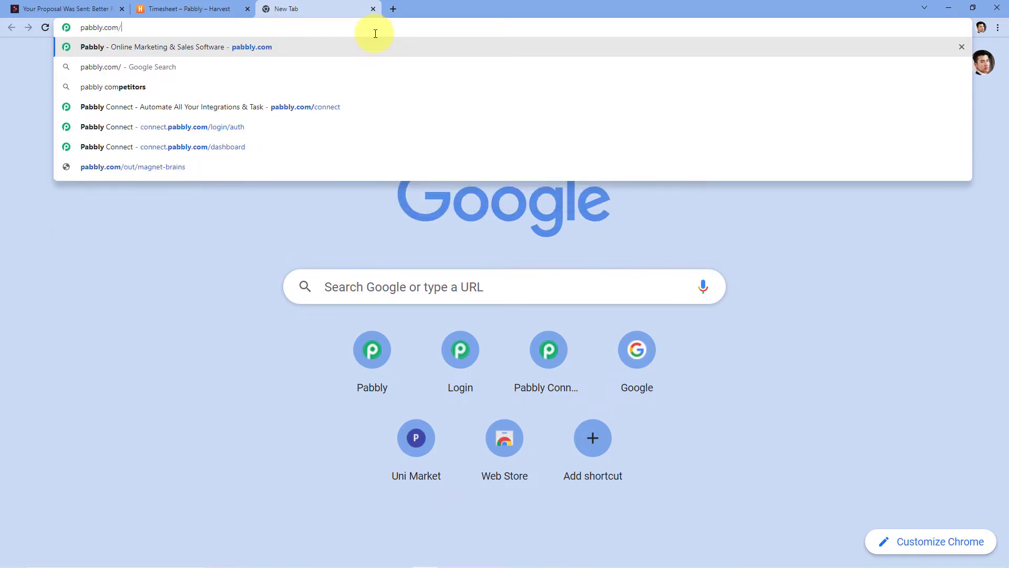
type("connect")
key("Return")
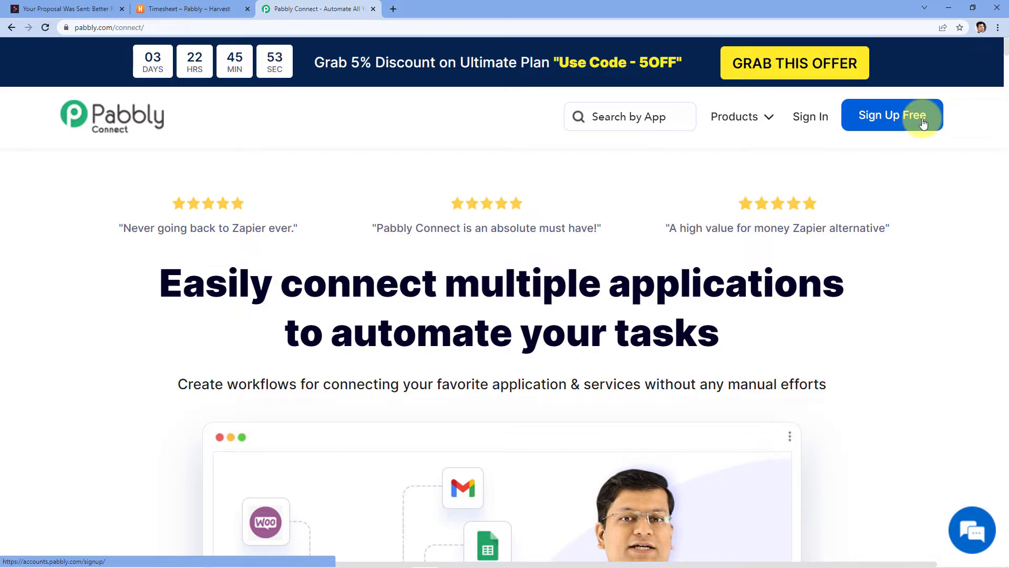
Log in with the saved credentials and open the Pabbly Connect app's workflow dashboard.
left_click(820, 117)
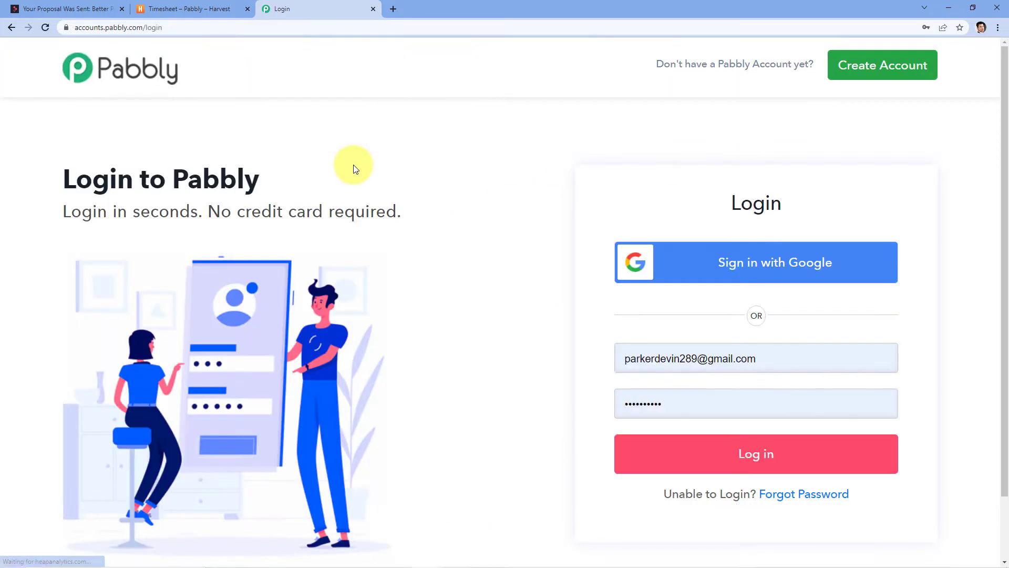
left_click(688, 455)
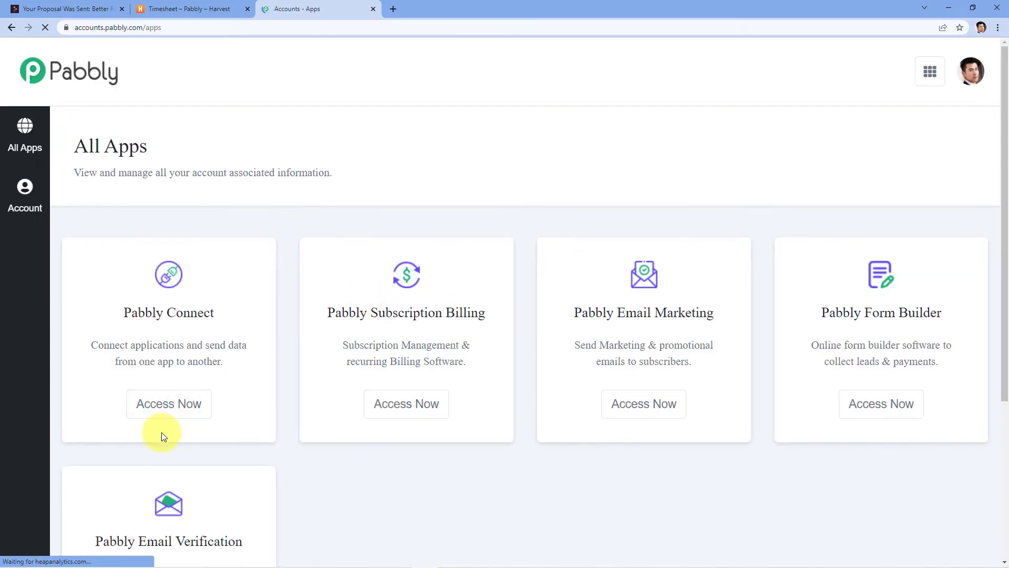
left_click(175, 415)
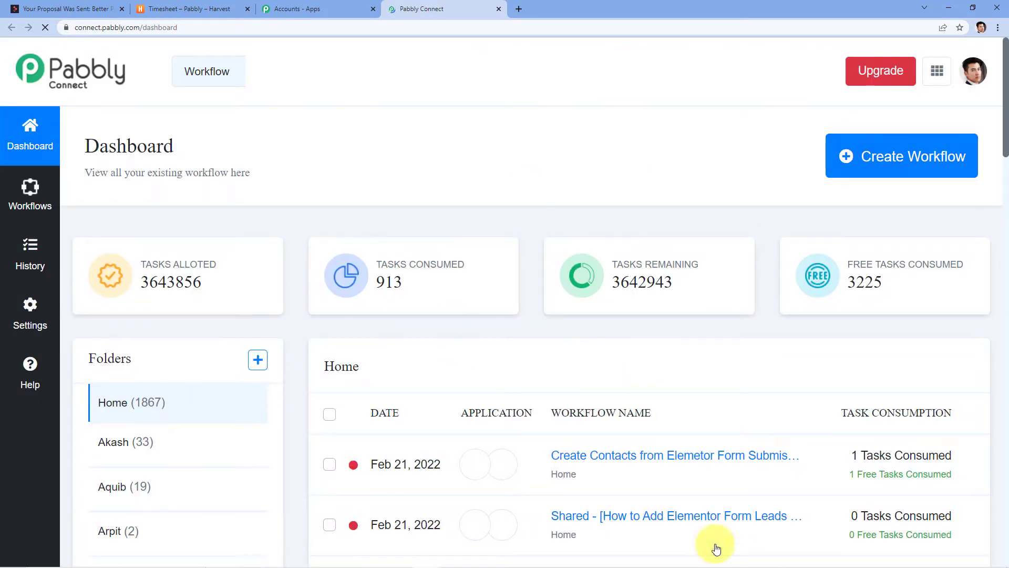
scroll(441, 483, "down", 1)
scroll(441, 483, "down", 7)
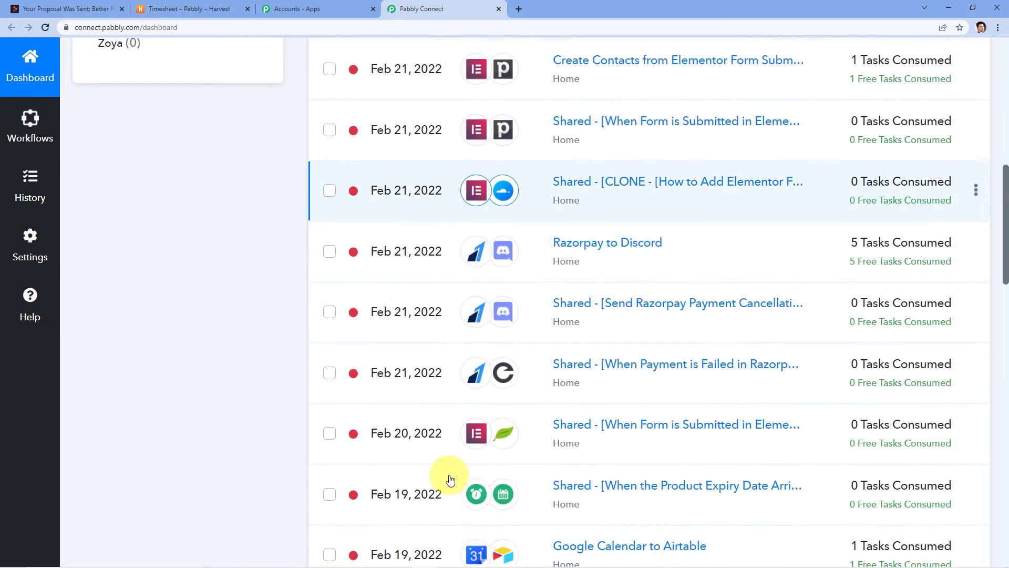
scroll(450, 478, "up", 8)
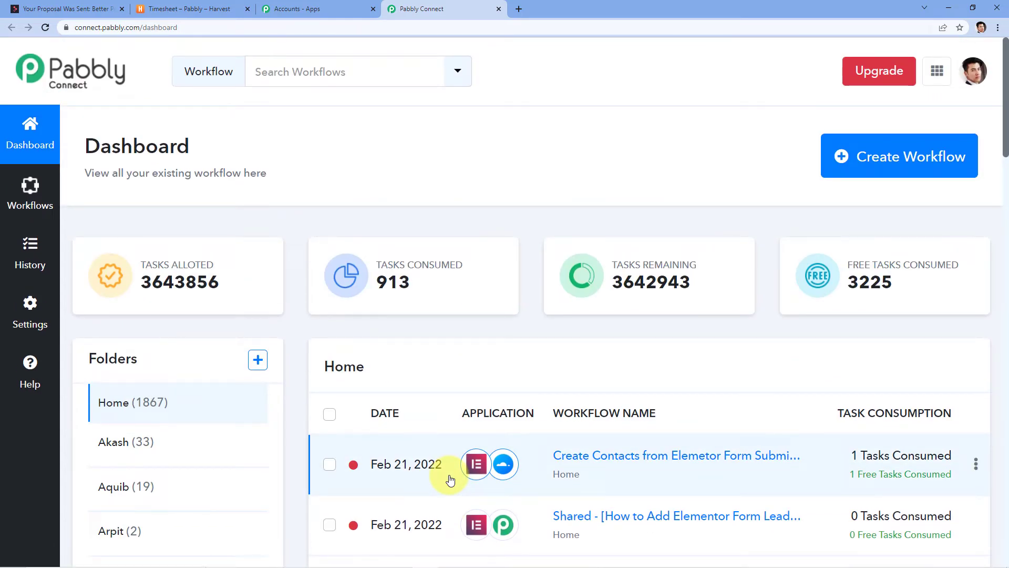
Create a new workflow named 'Better Proposals to Harvest'.
left_click(853, 175)
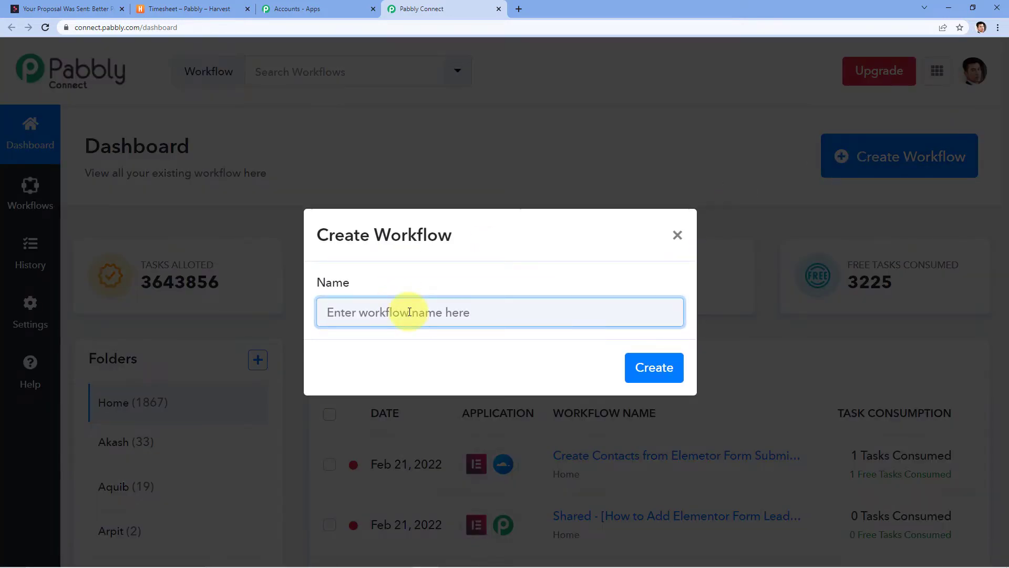
type("Better")
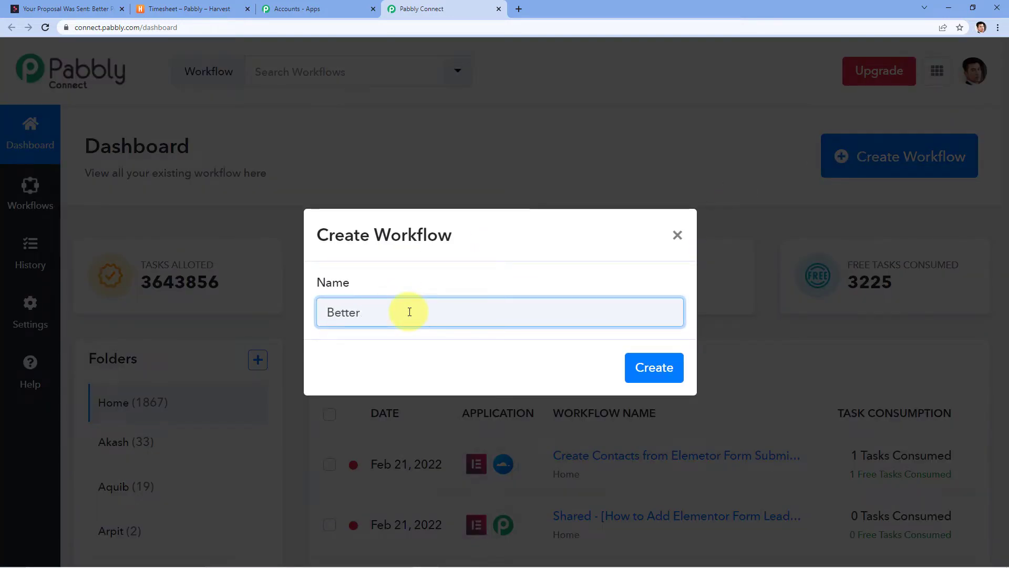
type(" Proposlas")
key("BackSpace")
key("BackSpace")
type("als")
type("to harvet")
key("BackSpace")
key("BackSpace")
key("BackSpace")
key("BackSpace")
key("BackSpace")
key("BackSpace")
type("Harvets")
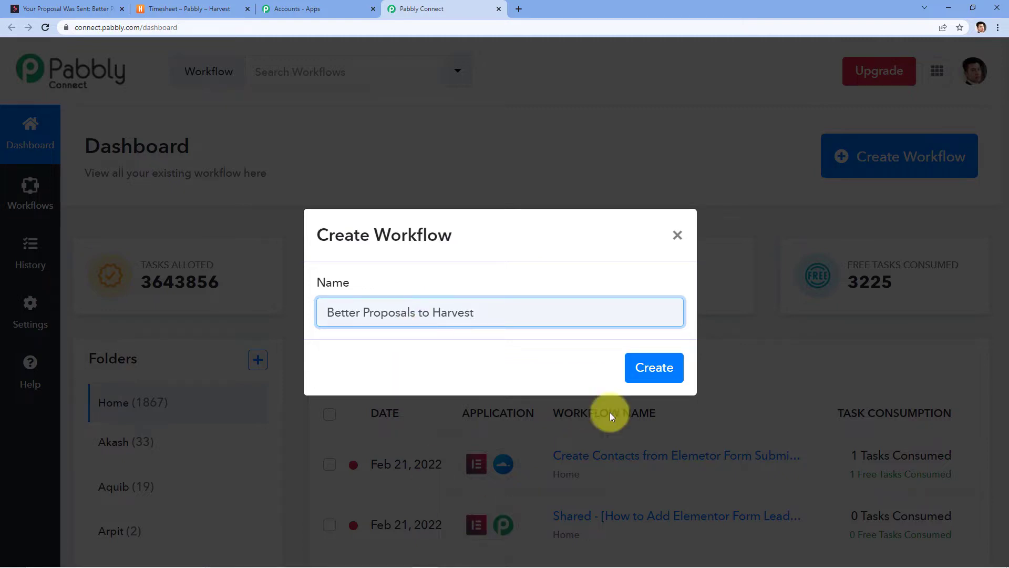
left_click(675, 366)
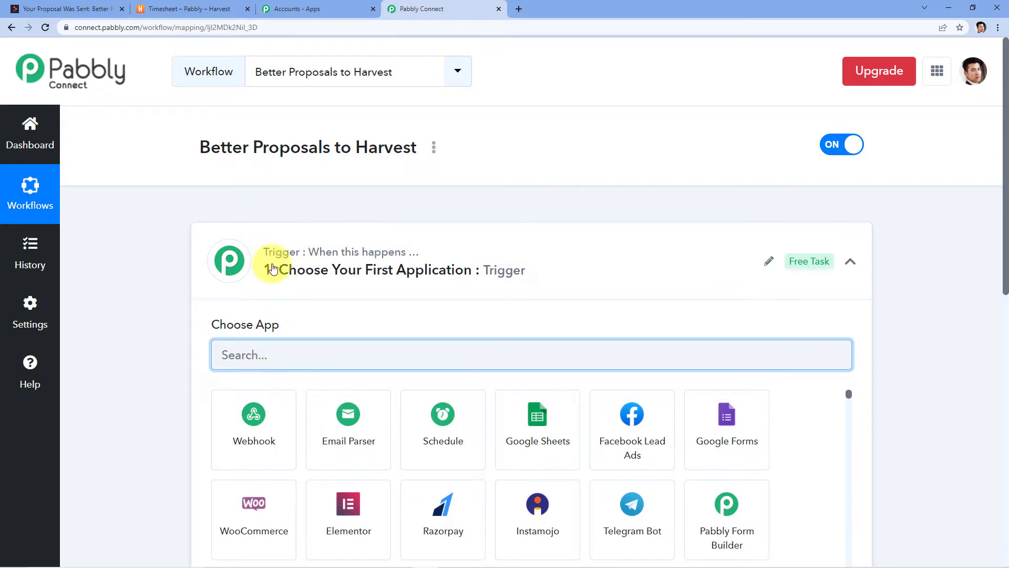
Set the trigger app to Better Proposals with the Proposal Signed event.
scroll(257, 296, "down", 5)
scroll(257, 296, "down", 3)
scroll(152, 349, "up", 5)
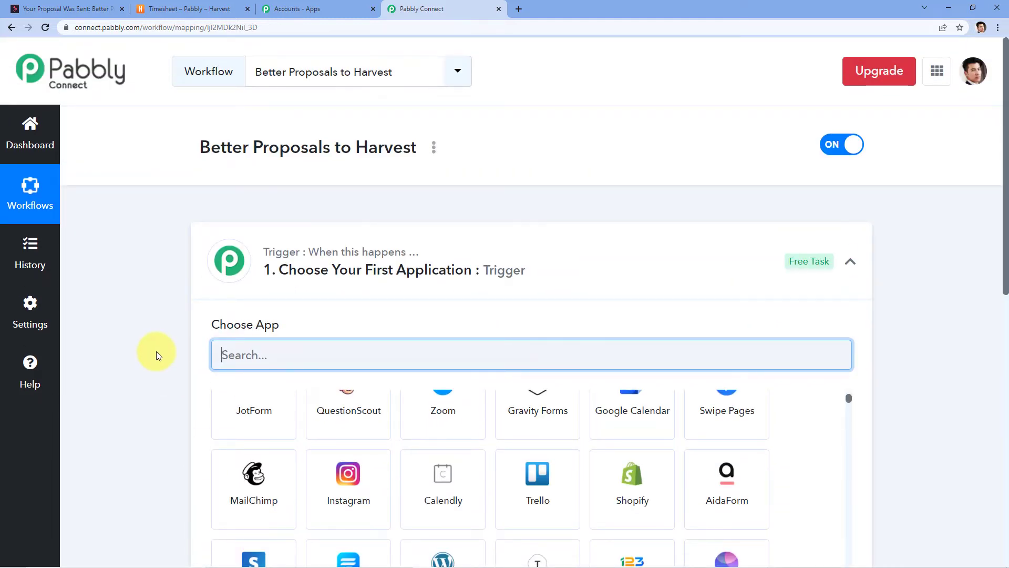
scroll(158, 363, "down", 6)
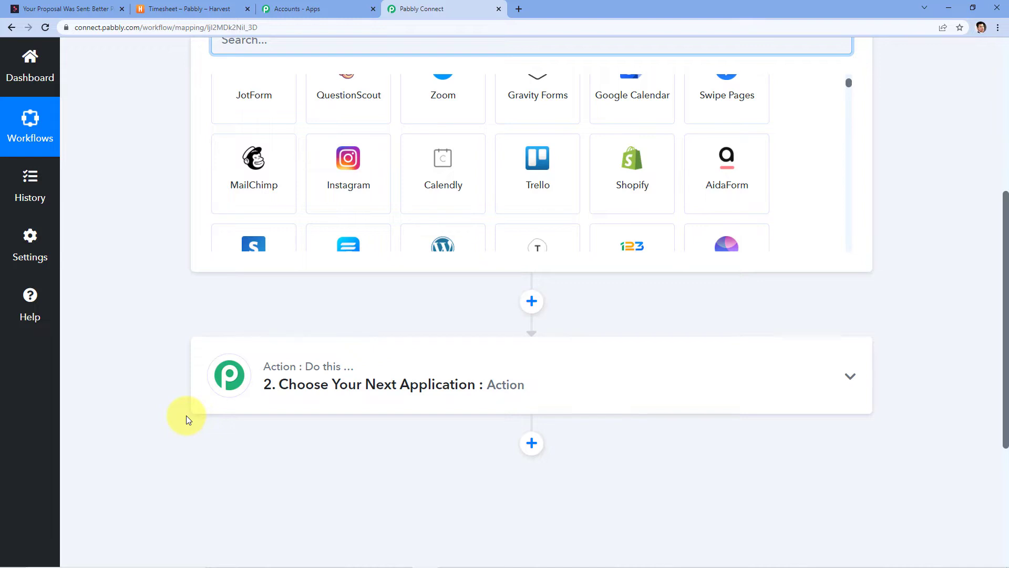
scroll(186, 415, "up", 4)
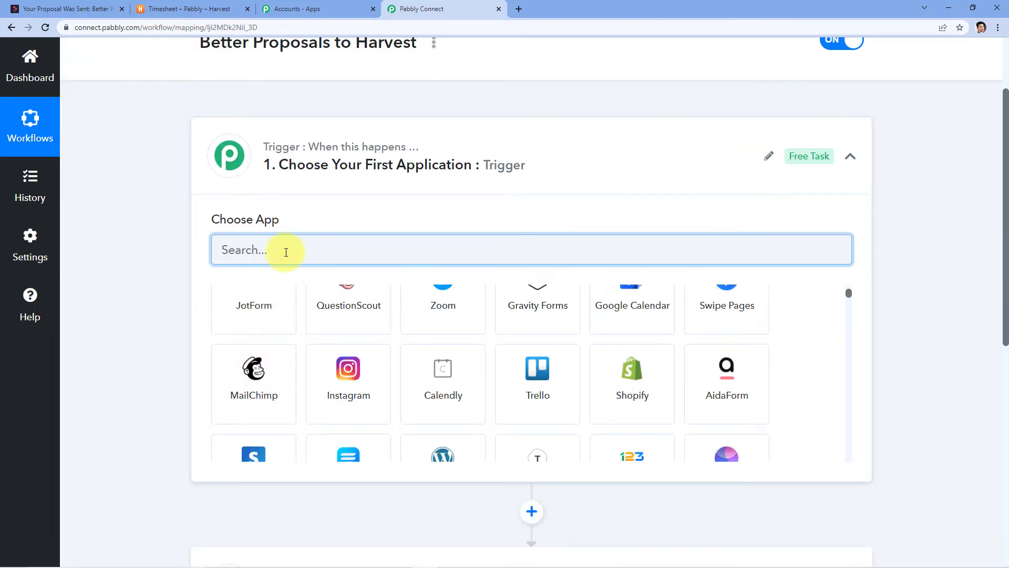
type("Better")
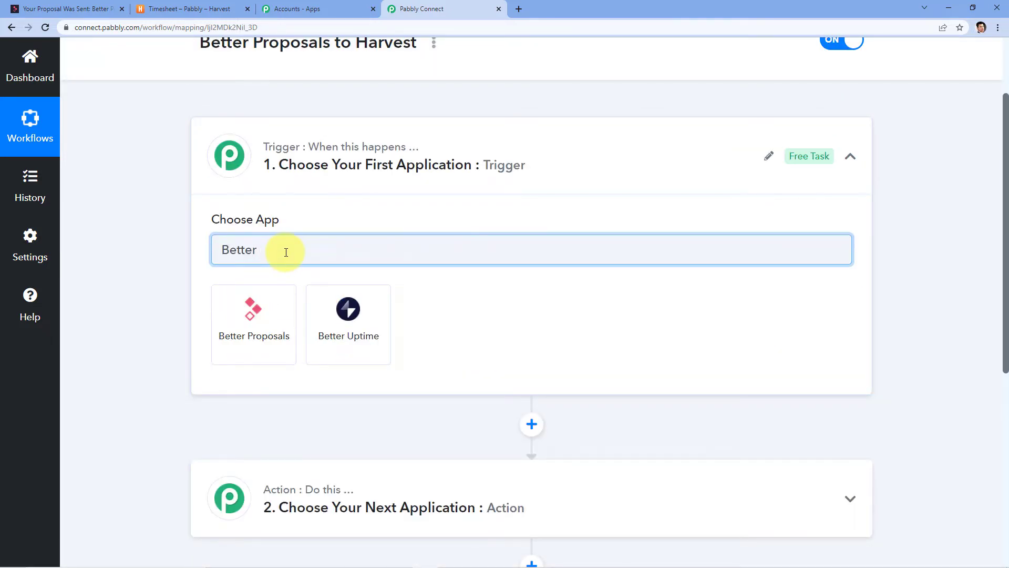
left_click(239, 349)
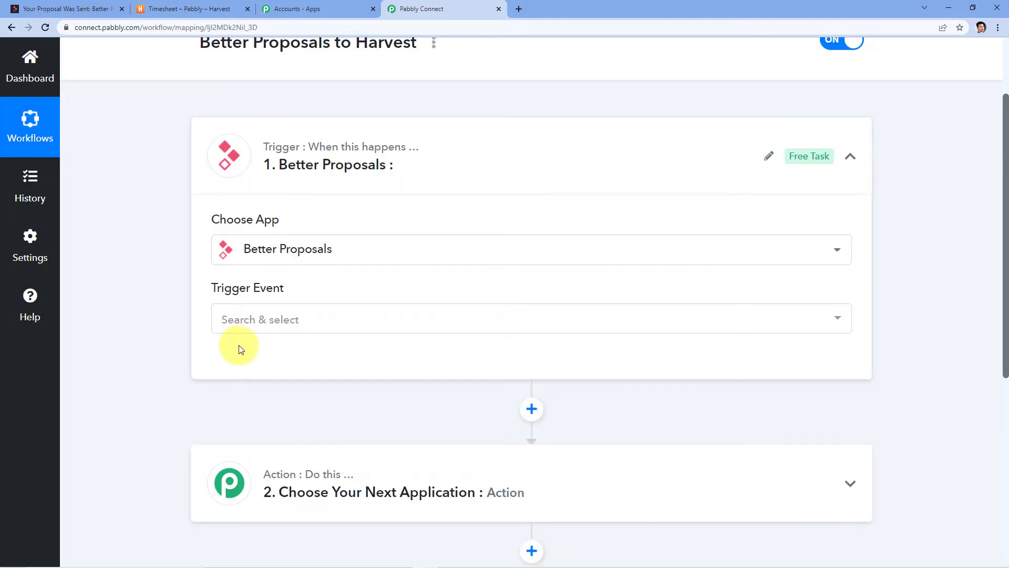
left_click(293, 320)
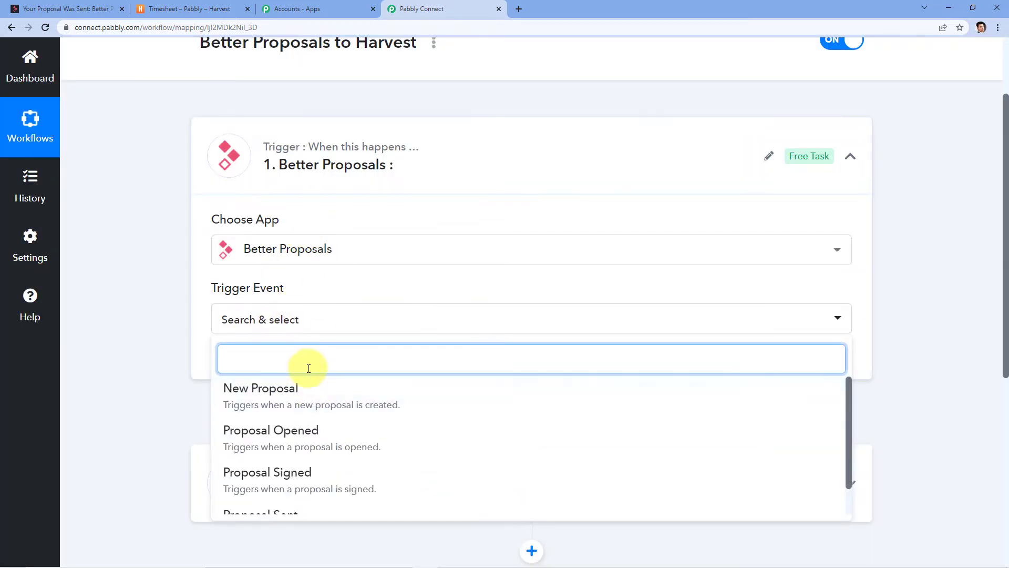
scroll(308, 374, "down", 3)
left_click(293, 322)
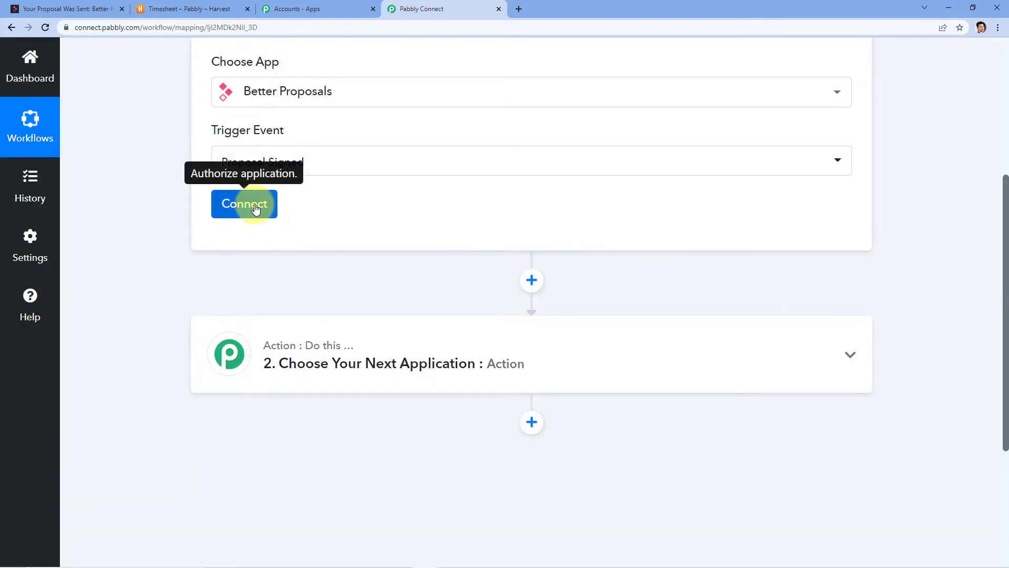
Add a new Better Proposals connection (Better Proposals #2) and highlight the API key help text.
left_click(256, 210)
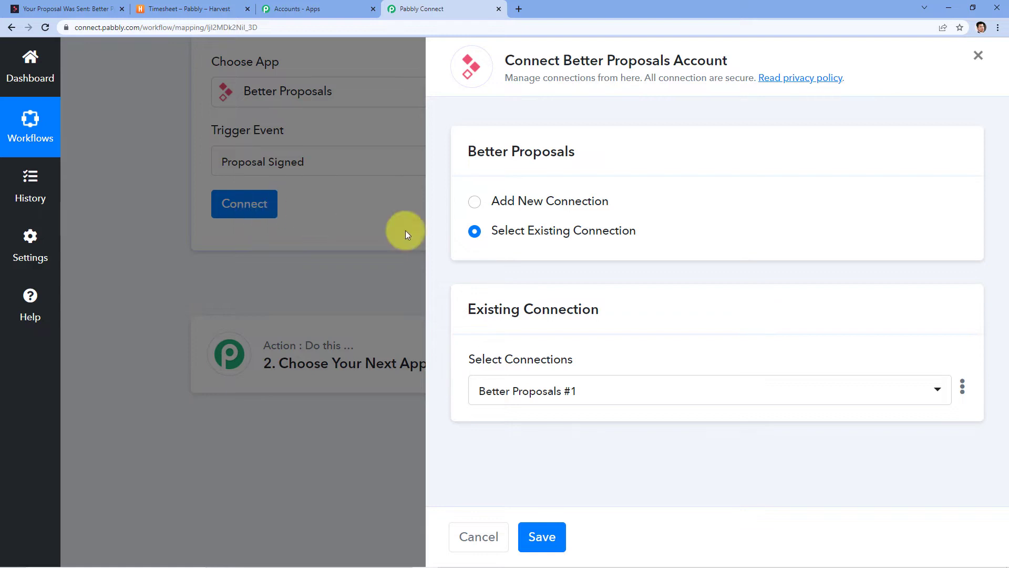
left_click(535, 205)
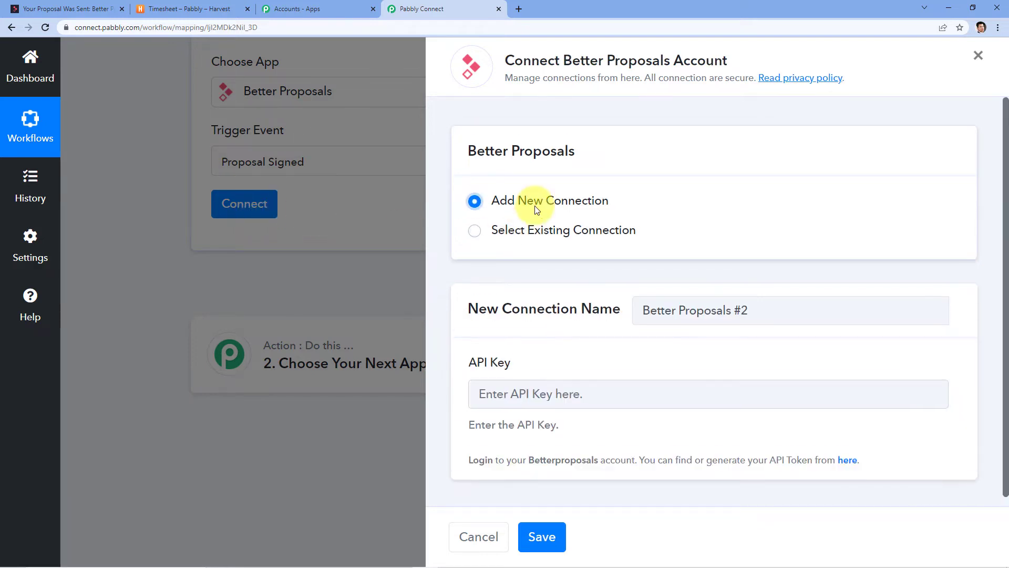
scroll(537, 211, "down", 1)
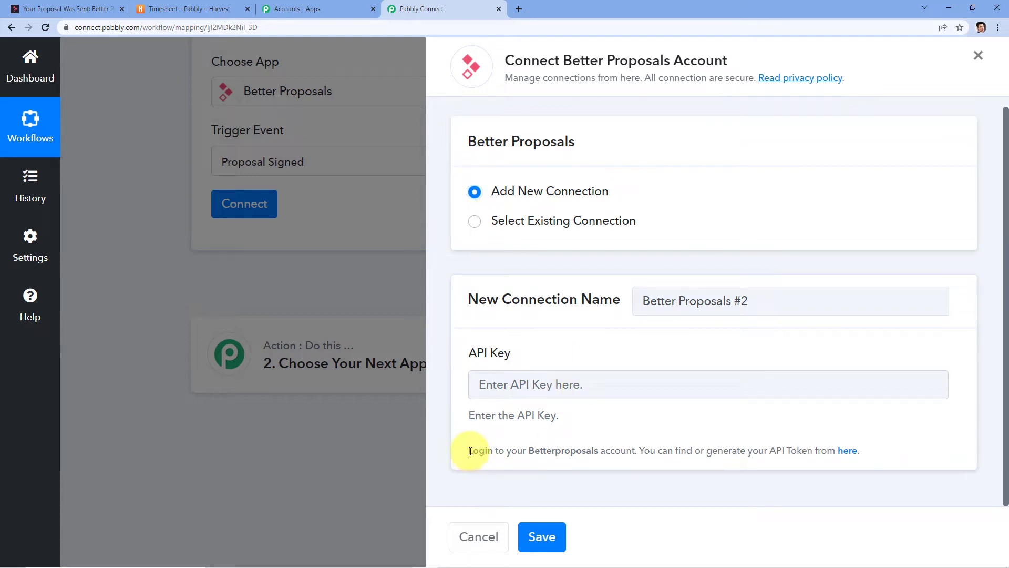
left_click_drag(470, 451, 862, 449)
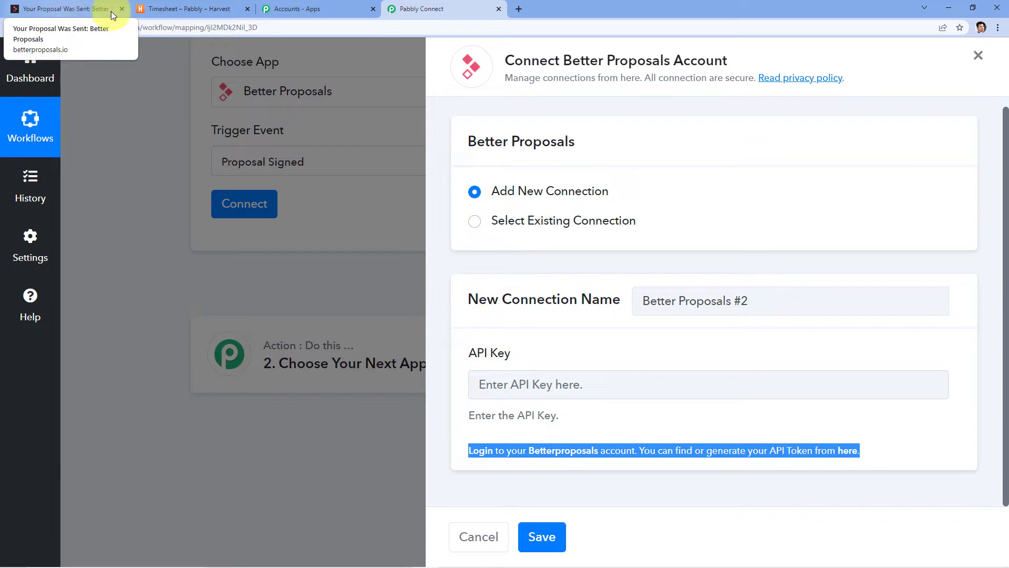
Generate a new Better Proposals API key, copy it, and return to the Pabbly connection panel.
left_click(846, 451)
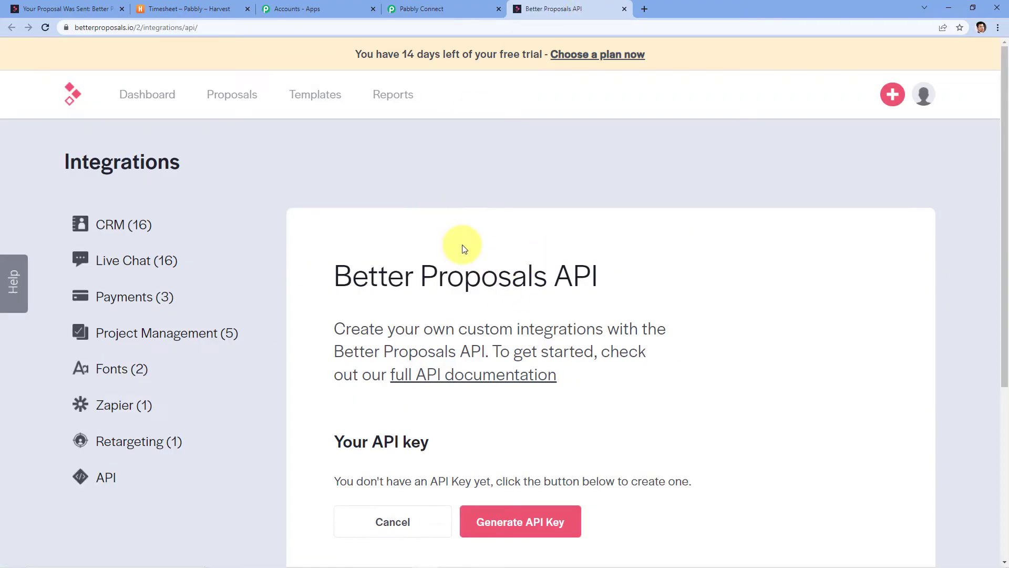
scroll(646, 180, "down", 2)
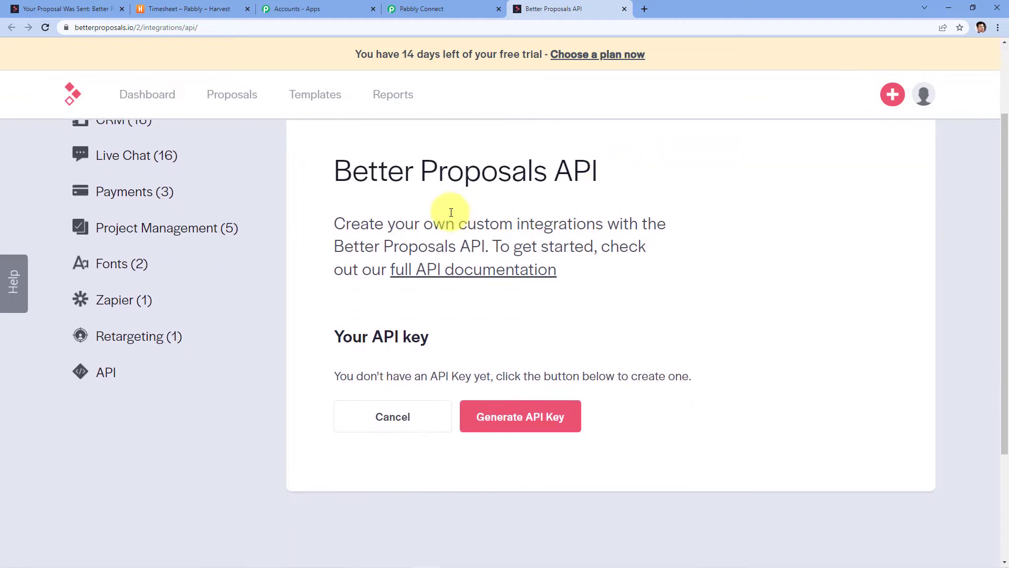
left_click(485, 418)
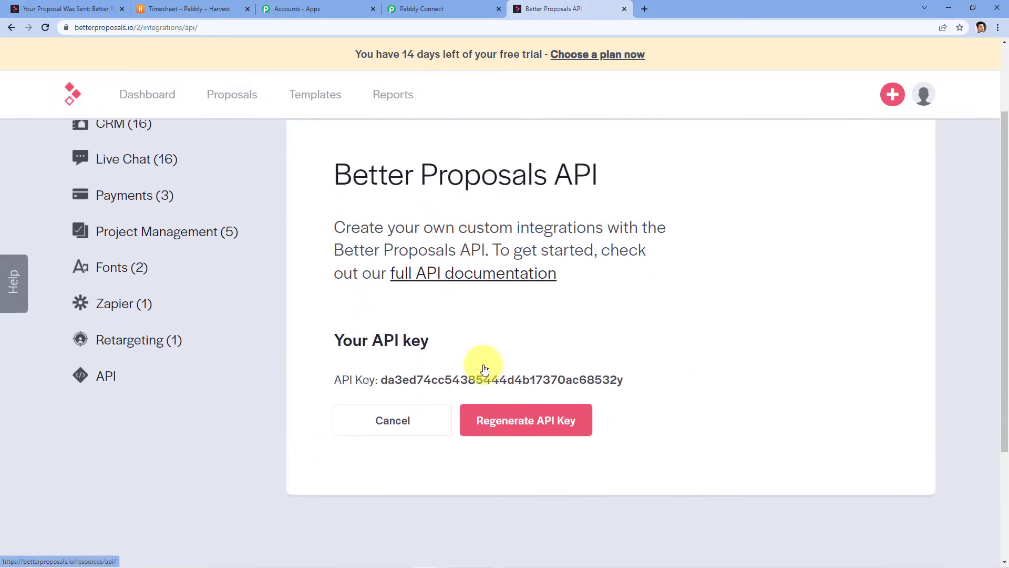
scroll(480, 368, "down", 1)
left_click_drag(371, 322, 653, 333)
right_click(614, 326)
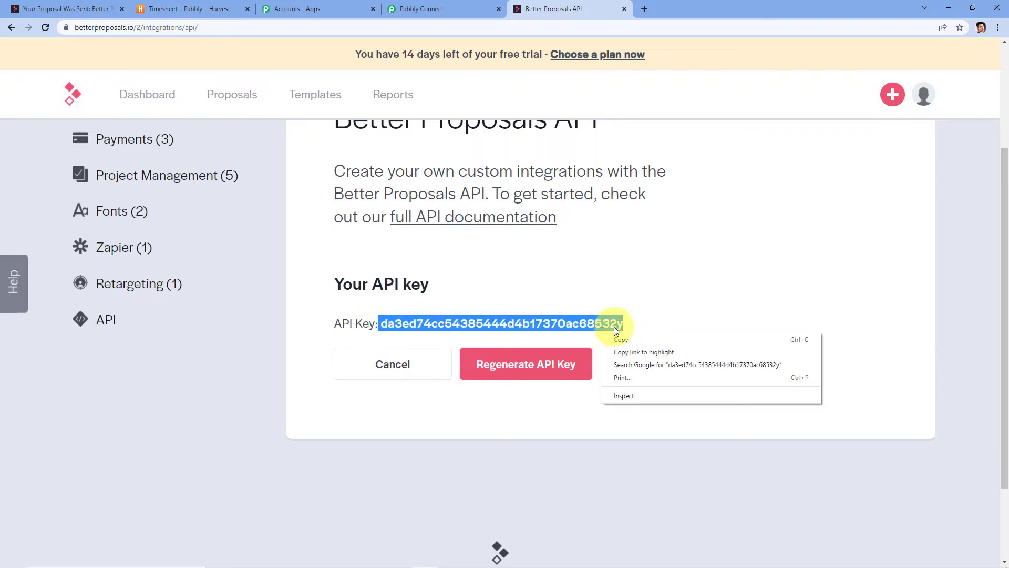
left_click(628, 337)
left_click(929, 92)
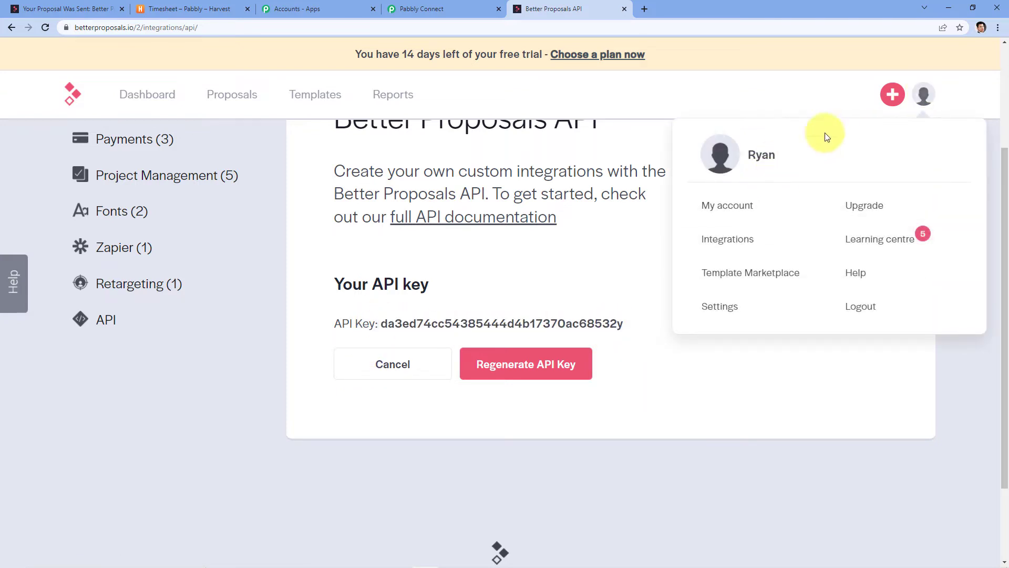
left_click(625, 9)
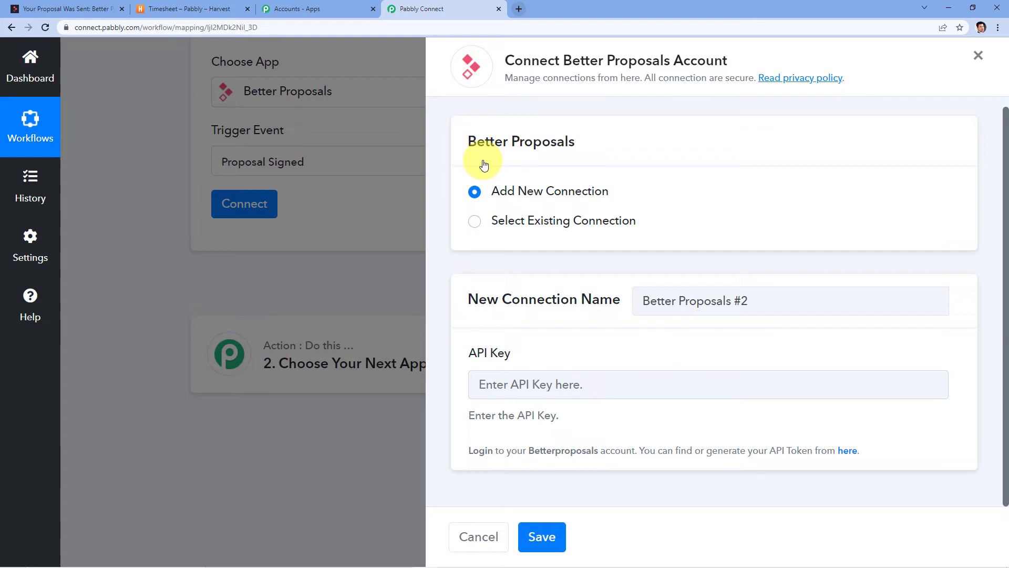
Paste the API key, save the Better Proposals connection, and send a Proposal Signed test request.
left_click(556, 382)
key("ctrl+v")
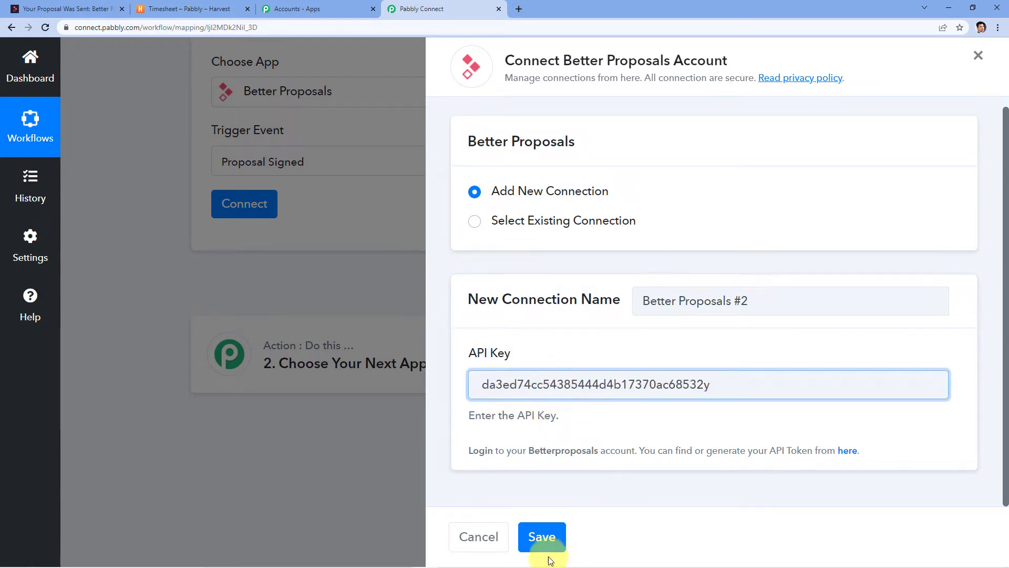
left_click(547, 535)
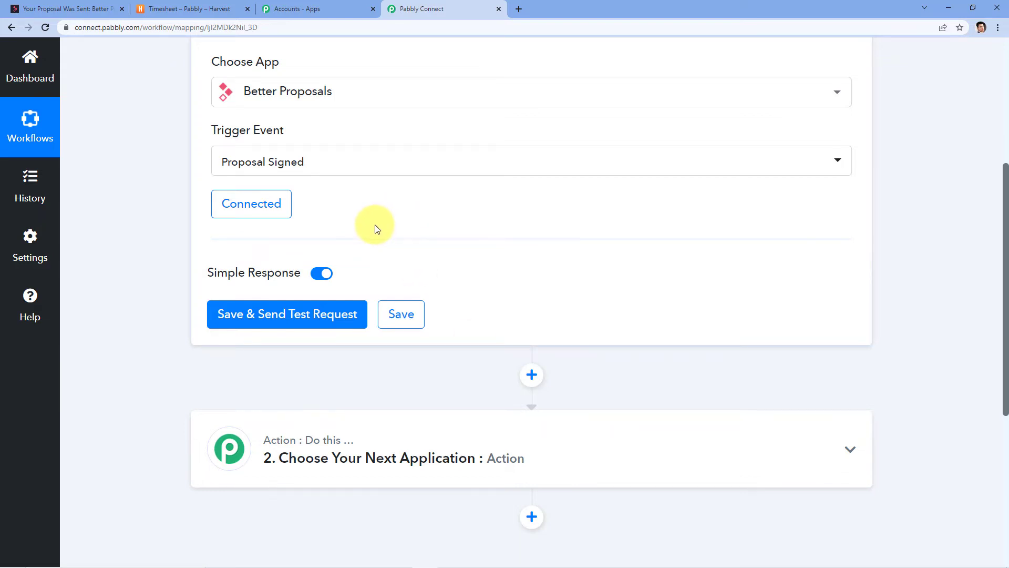
left_click(264, 319)
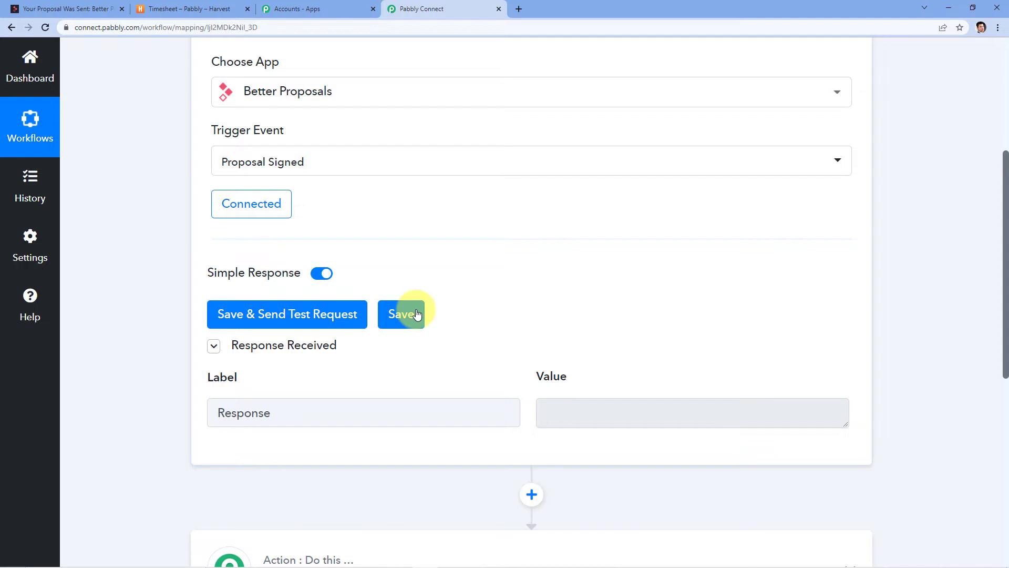
left_click(264, 323)
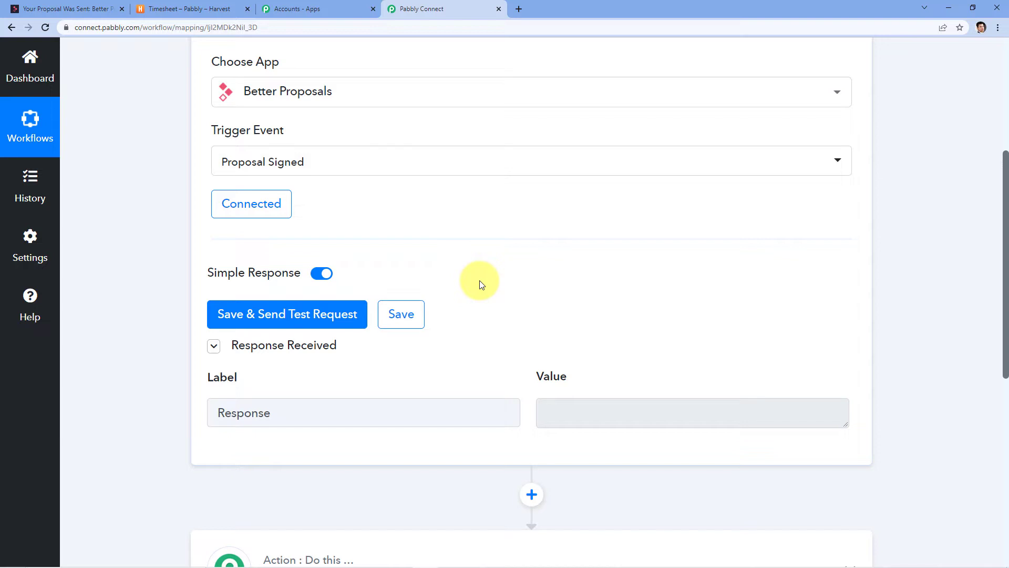
Open the sent Magnet Brains proposal's details page in Better Proposals.
left_click(93, 6)
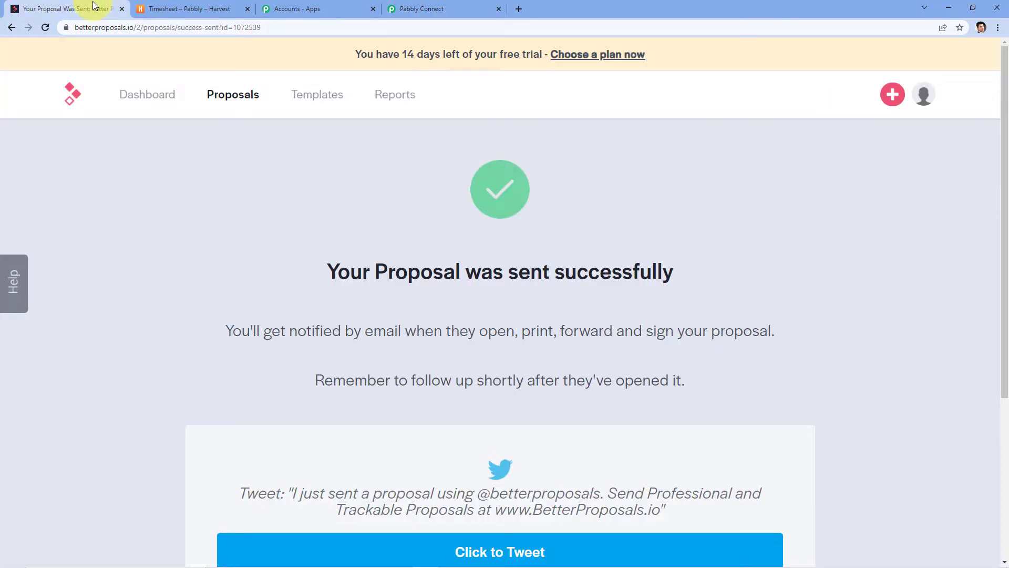
left_click(240, 97)
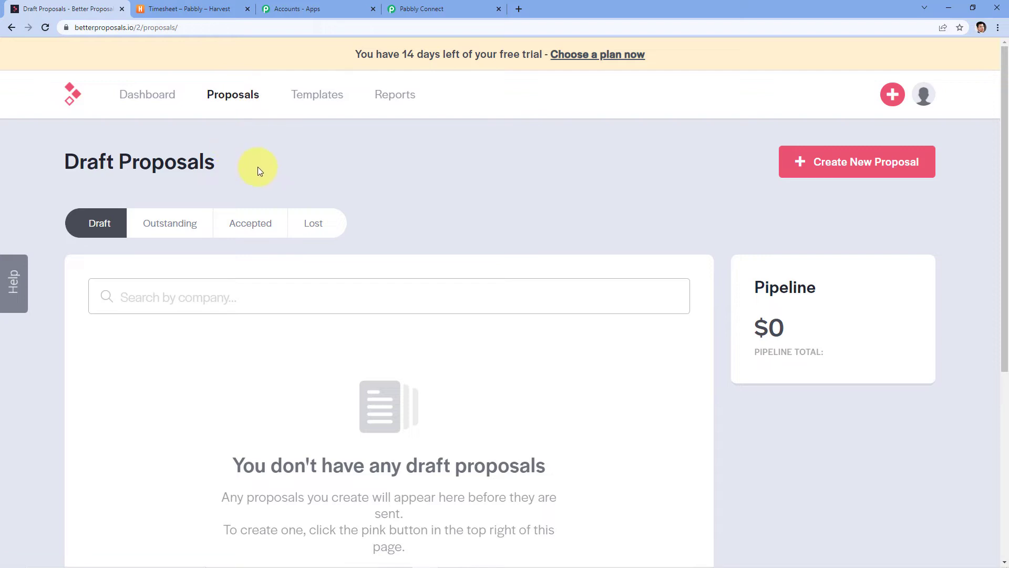
scroll(268, 194, "down", 3)
scroll(284, 240, "up", 3)
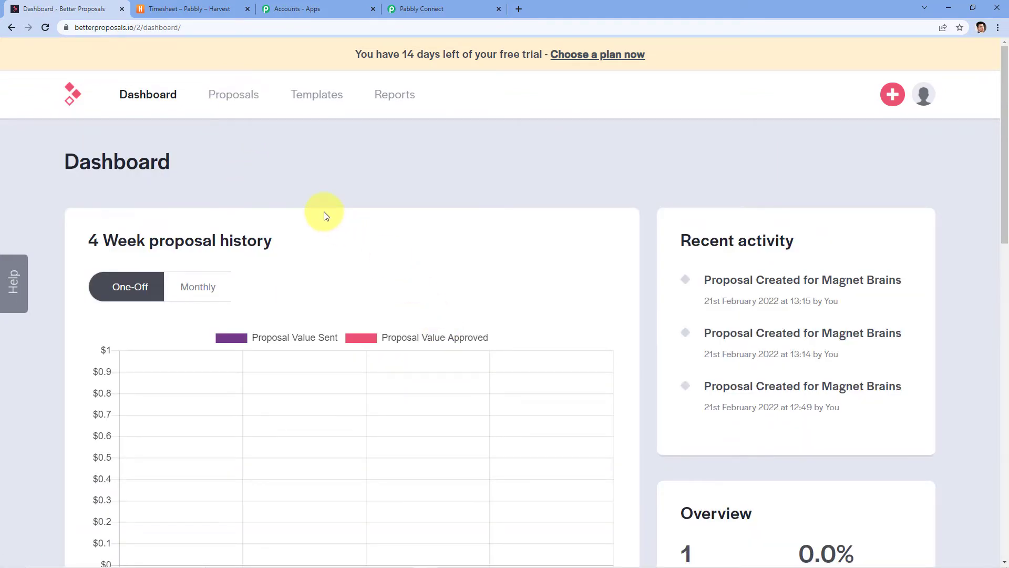
scroll(324, 211, "down", 9)
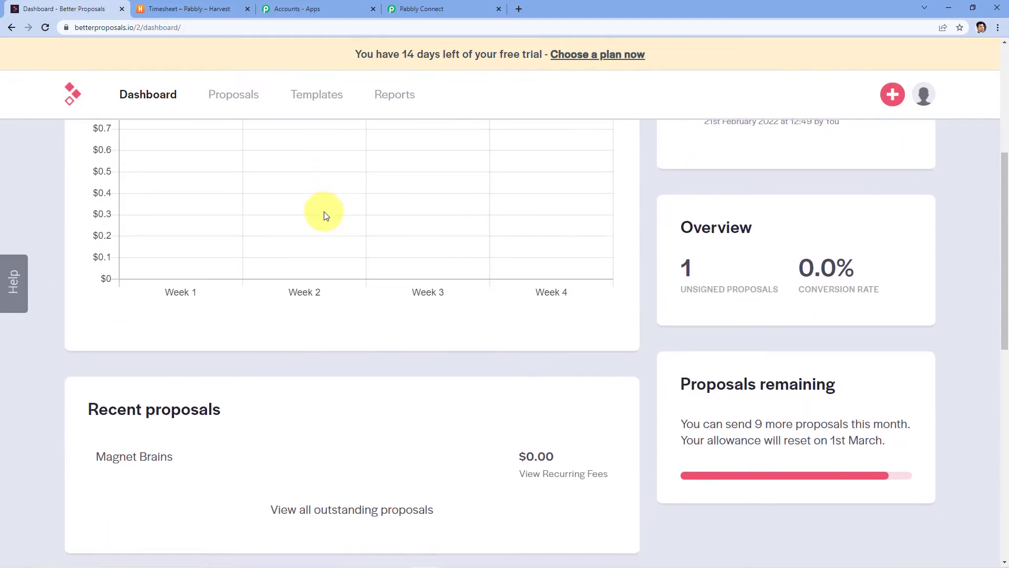
left_click(153, 266)
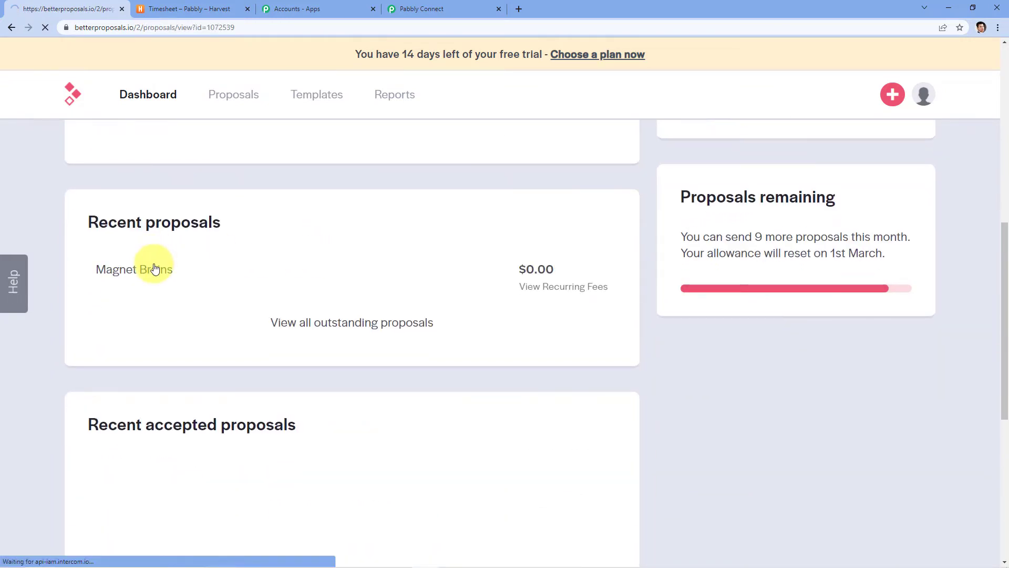
scroll(240, 253, "down", 2)
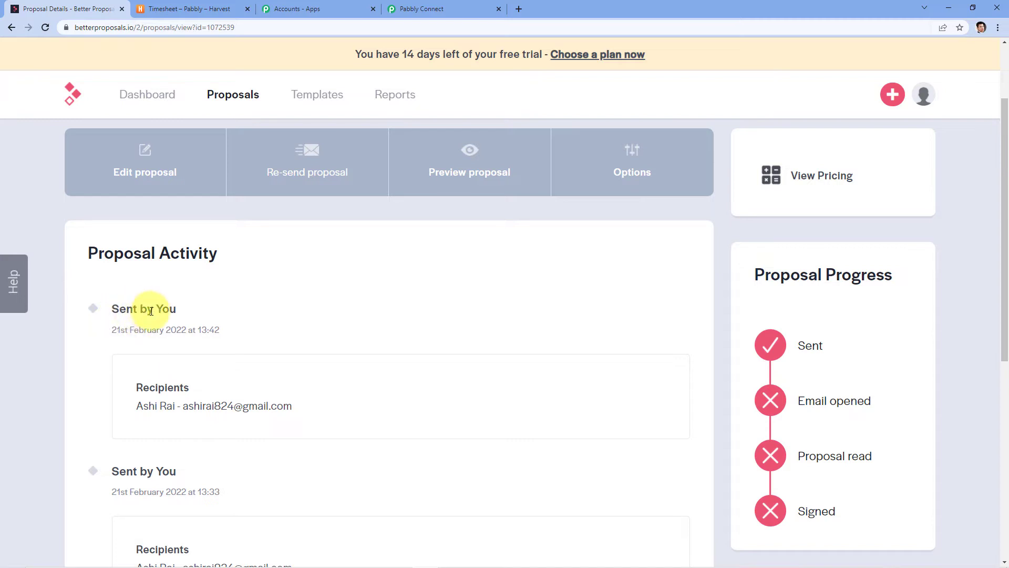
Edit the Magnet Brains proposal's content and review the Investment and Next Steps sections.
scroll(158, 247, "up", 1)
mouse_move(148, 214)
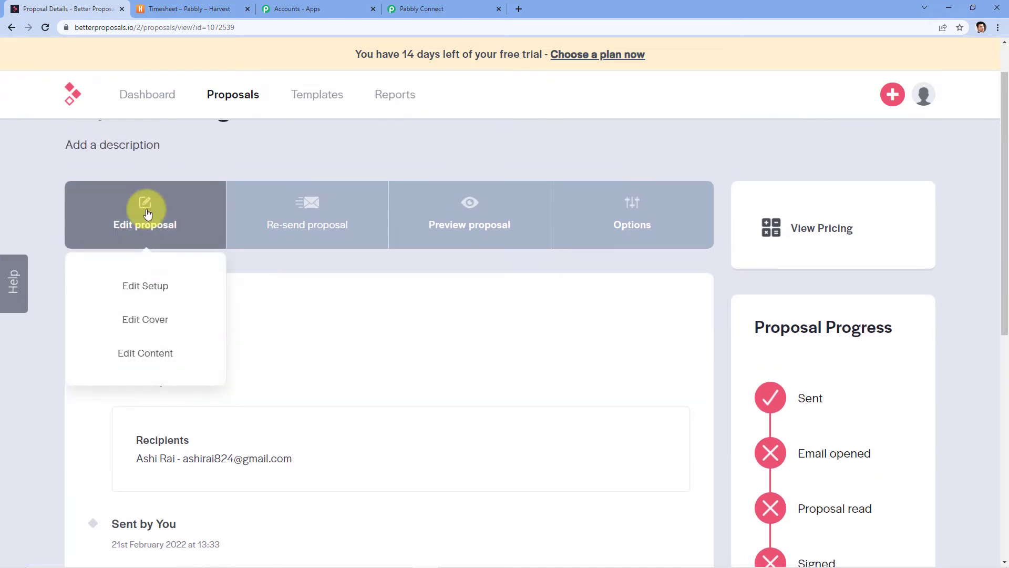
left_click(179, 346)
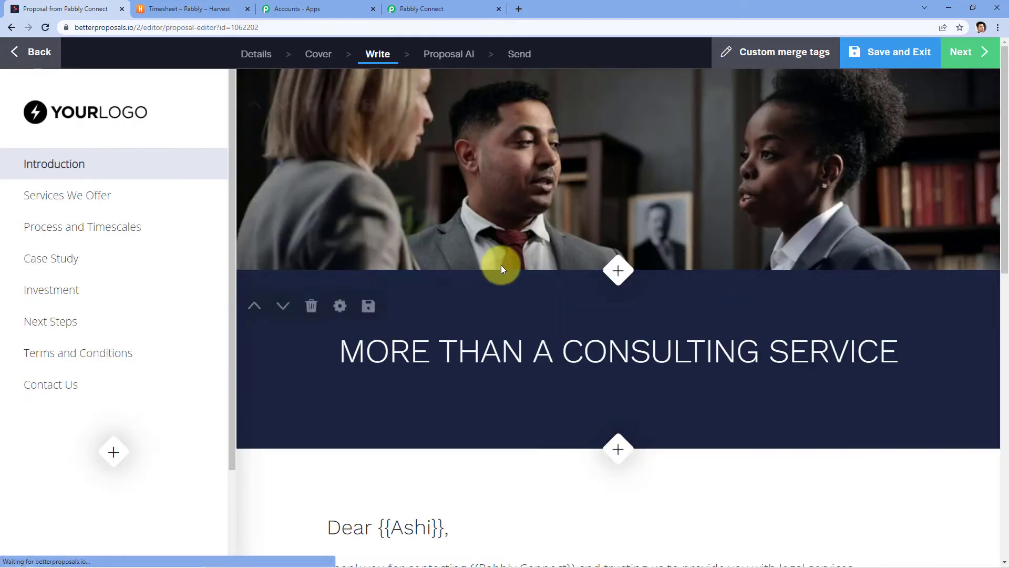
scroll(500, 269, "down", 4)
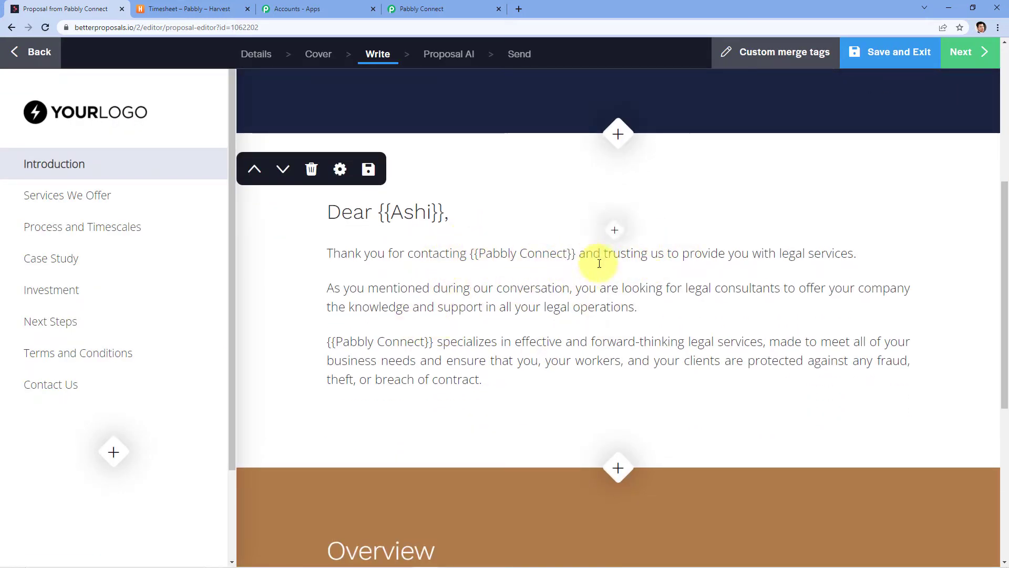
scroll(473, 337, "down", 6)
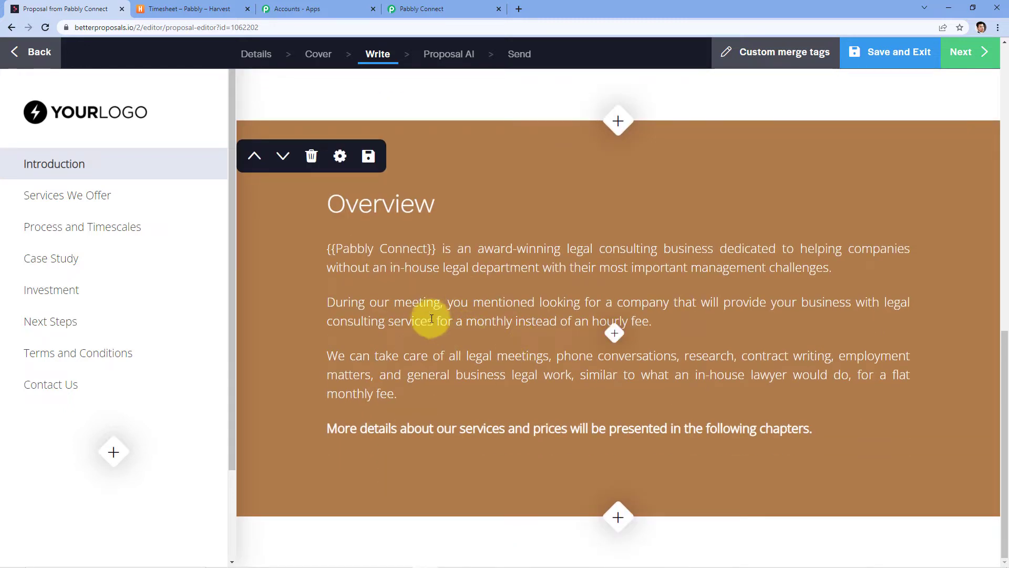
left_click(67, 288)
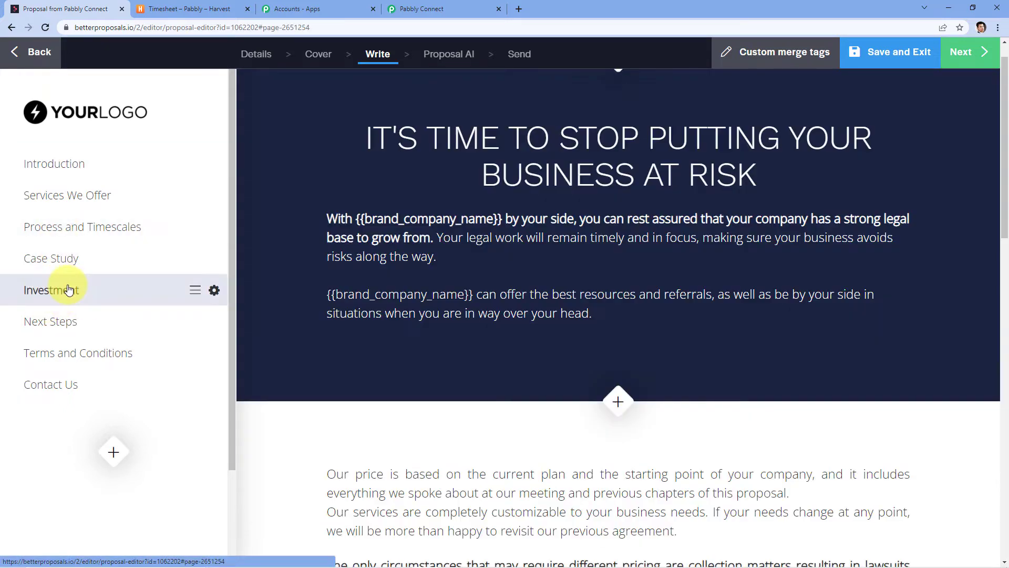
left_click(81, 323)
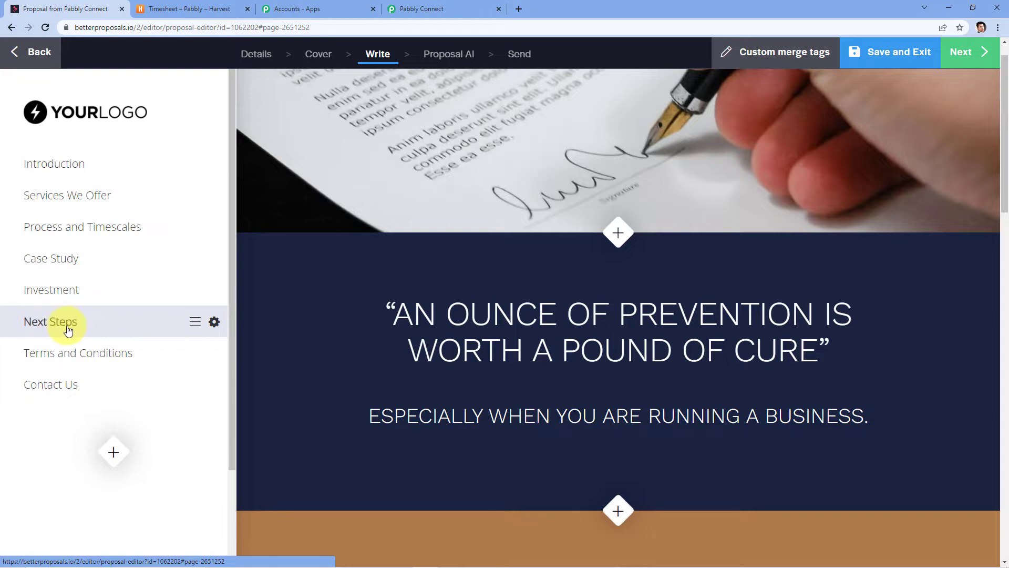
scroll(500, 194, "down", 15)
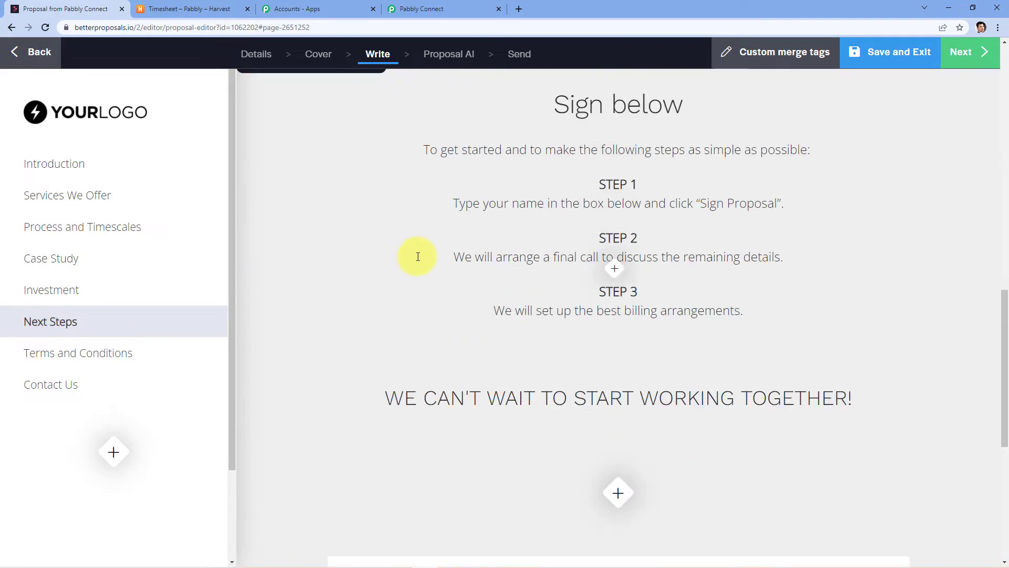
scroll(420, 254, "down", 7)
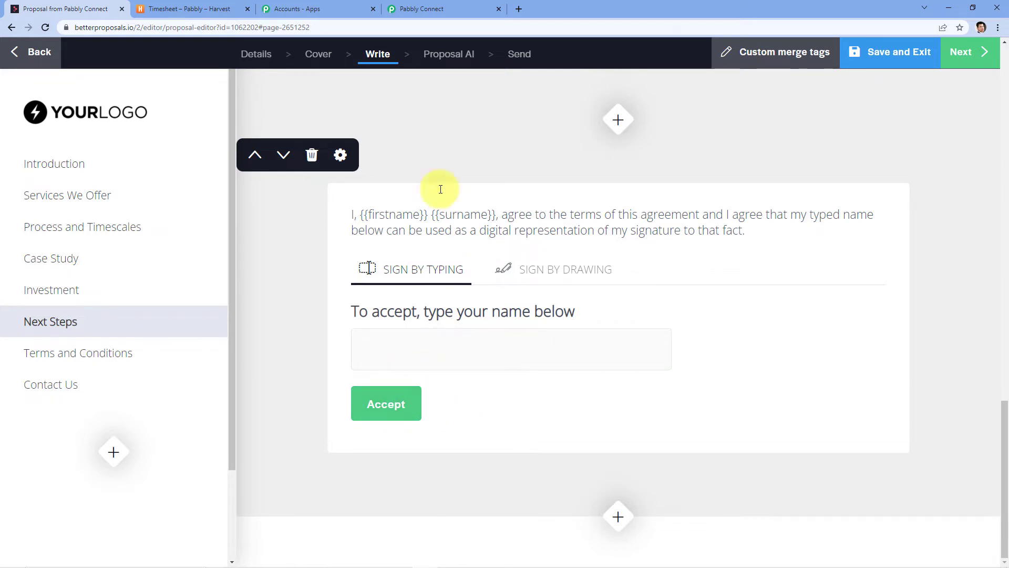
Save the Pabbly trigger step, then save the proposal back in the editor.
left_click(417, 13)
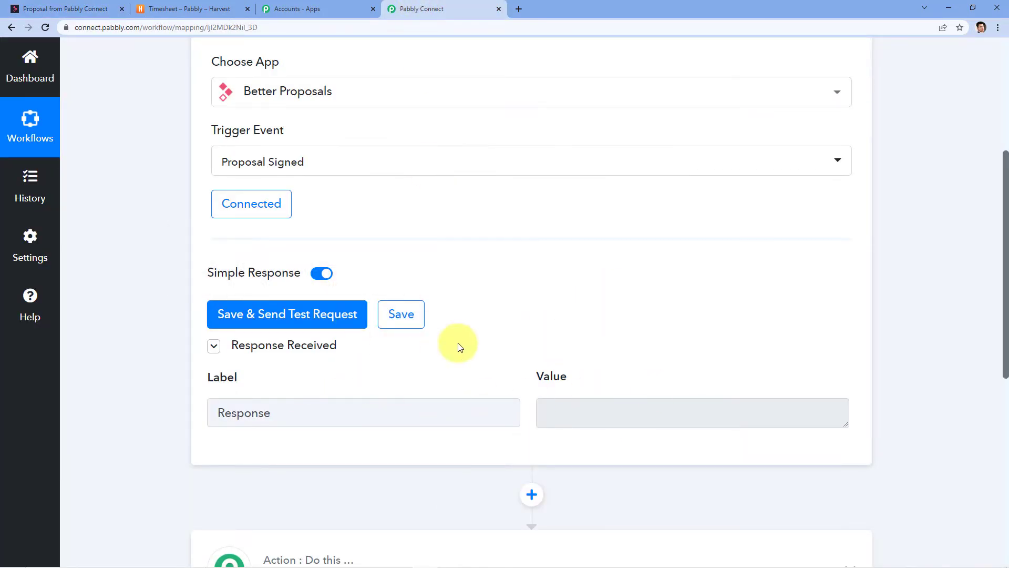
left_click(416, 314)
left_click(58, 5)
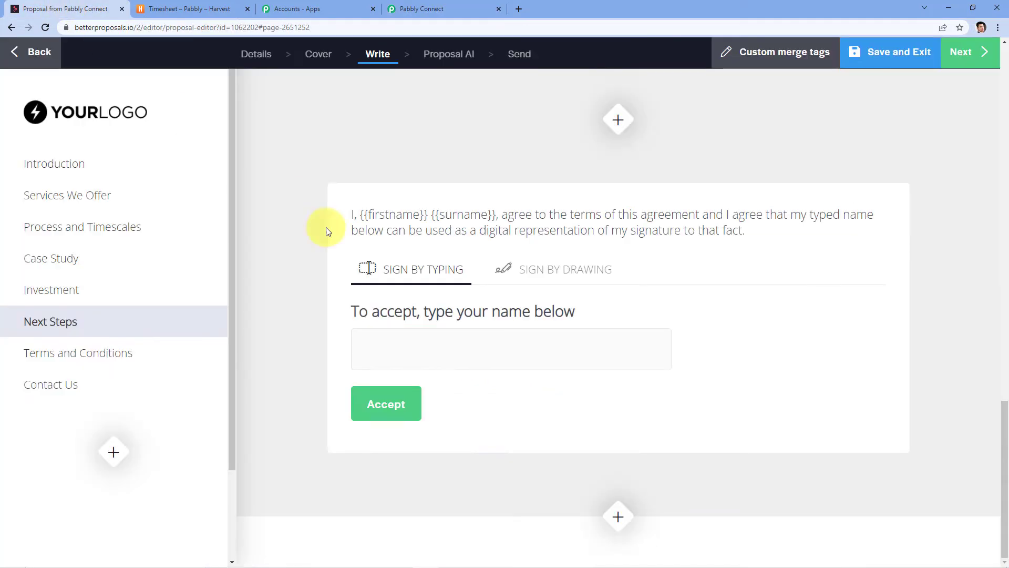
scroll(326, 228, "up", 3)
scroll(754, 100, "up", 3)
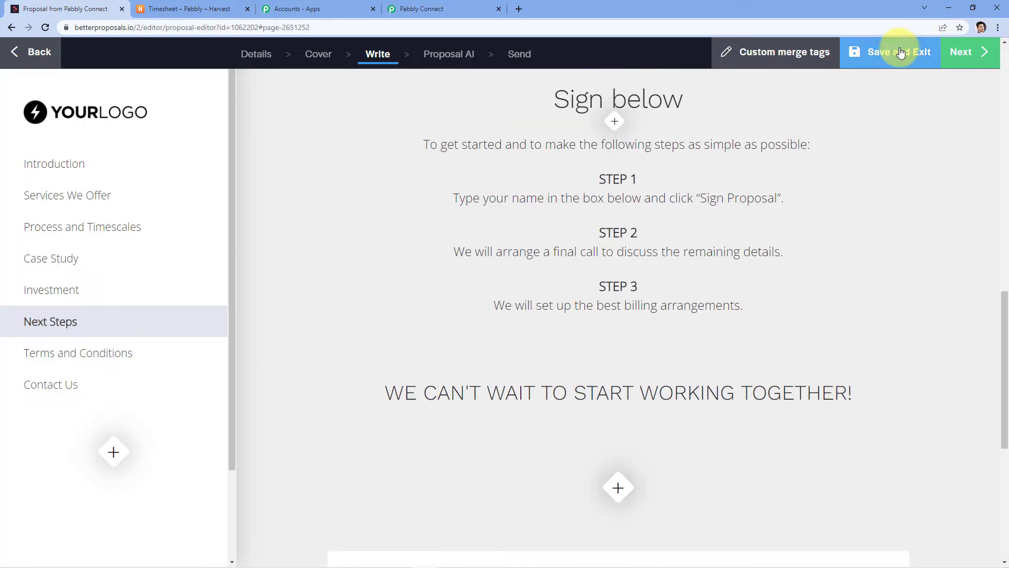
left_click(900, 50)
Open the proposal's re-send page and review its contents.
mouse_move(296, 290)
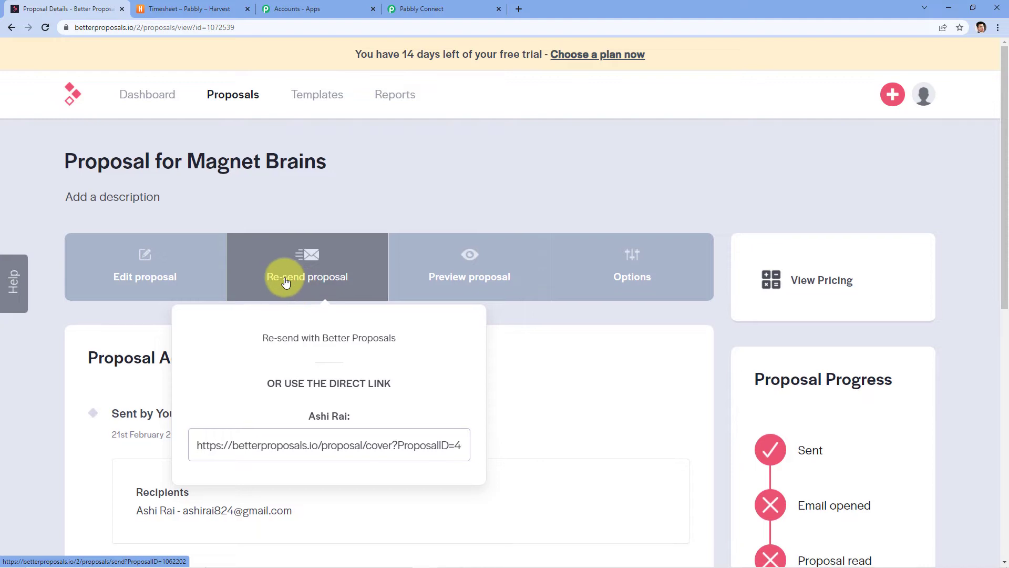
scroll(500, 243, "down", 2)
mouse_move(305, 180)
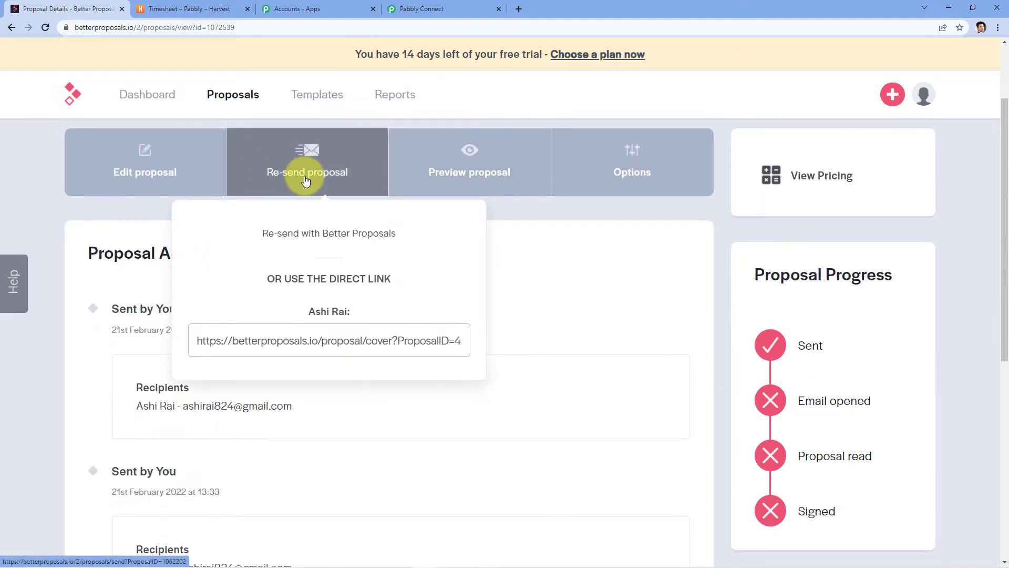
left_click(350, 159)
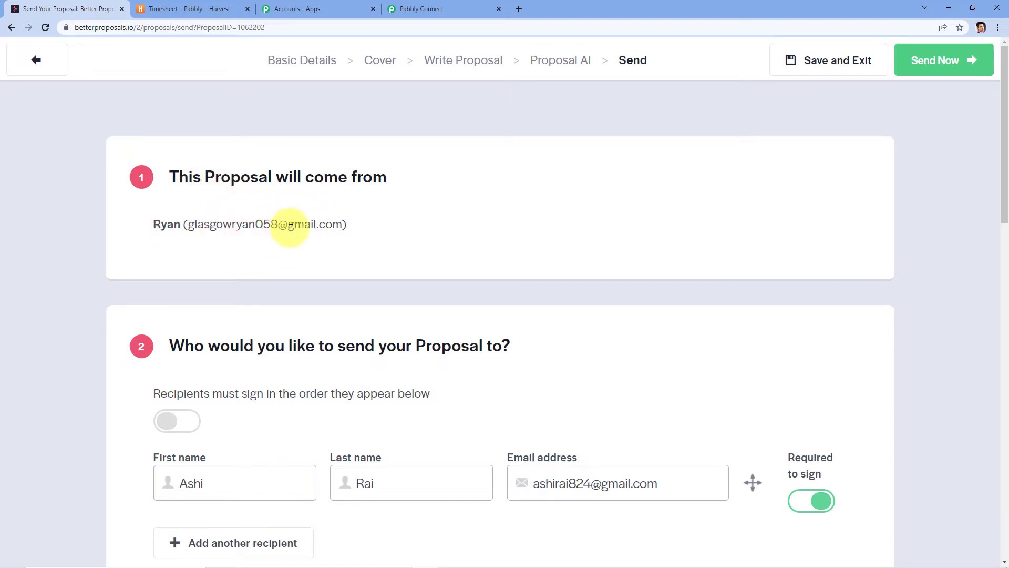
scroll(293, 239, "down", 3)
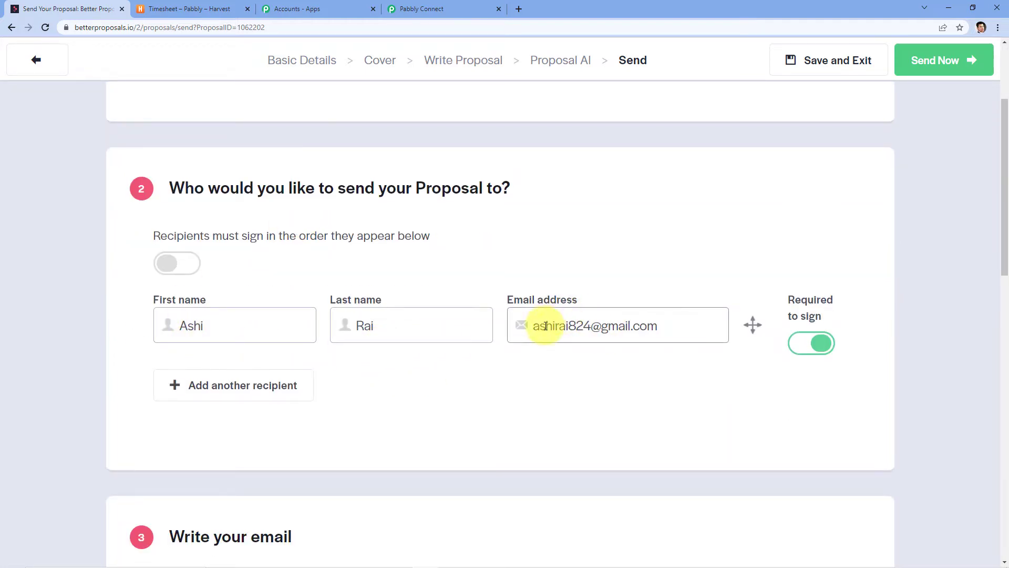
scroll(386, 263, "down", 7)
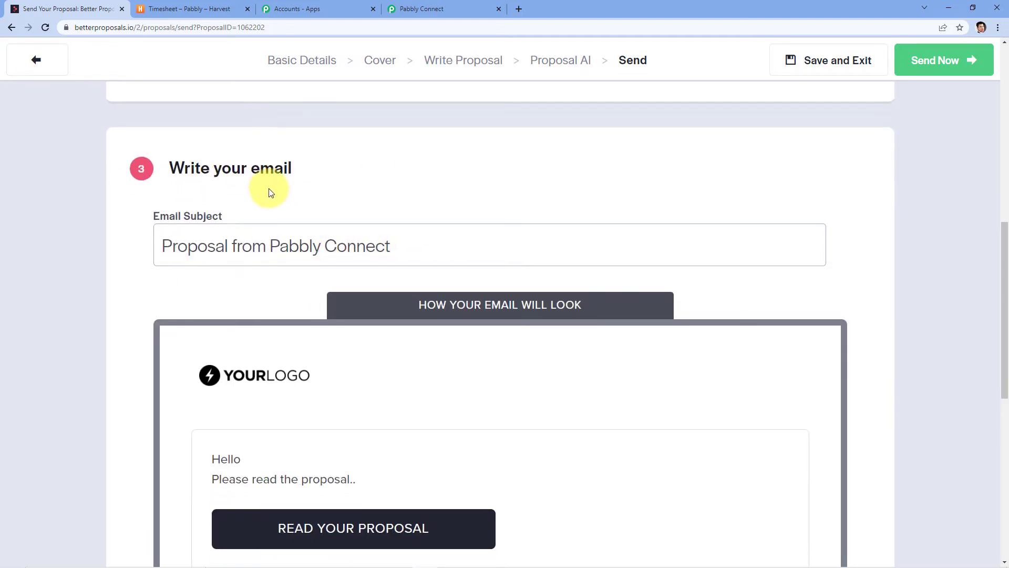
scroll(270, 193, "down", 5)
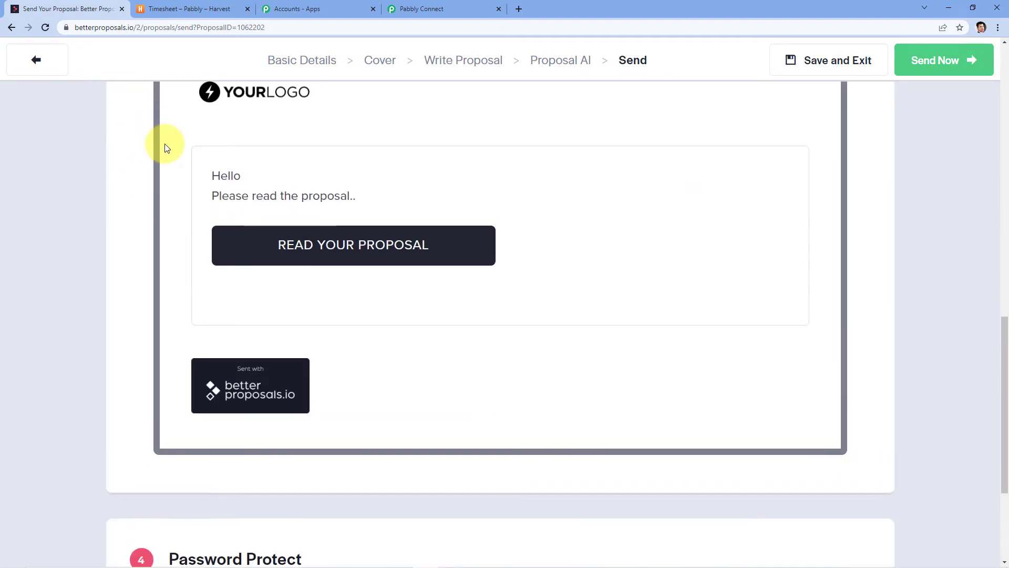
scroll(165, 147, "up", 4)
Step back to the proposal details, save and exit, and view Recent proposals on the Dashboard.
left_click(56, 72)
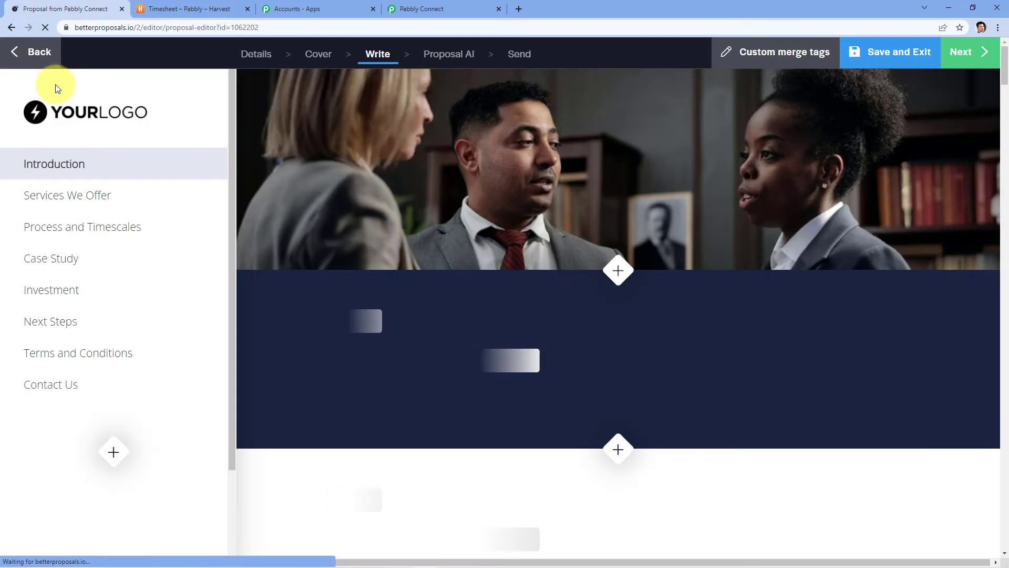
left_click(46, 58)
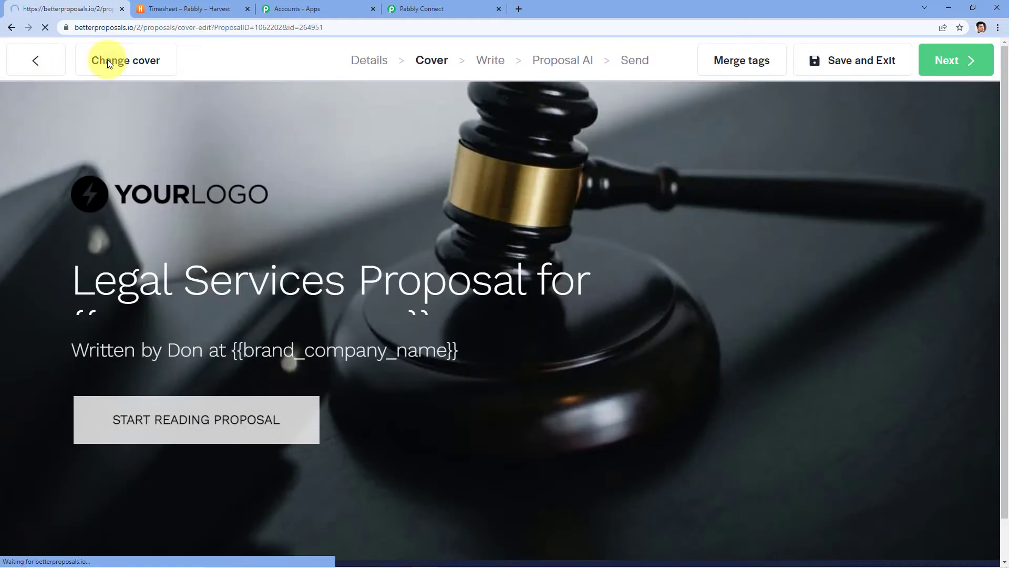
left_click(38, 59)
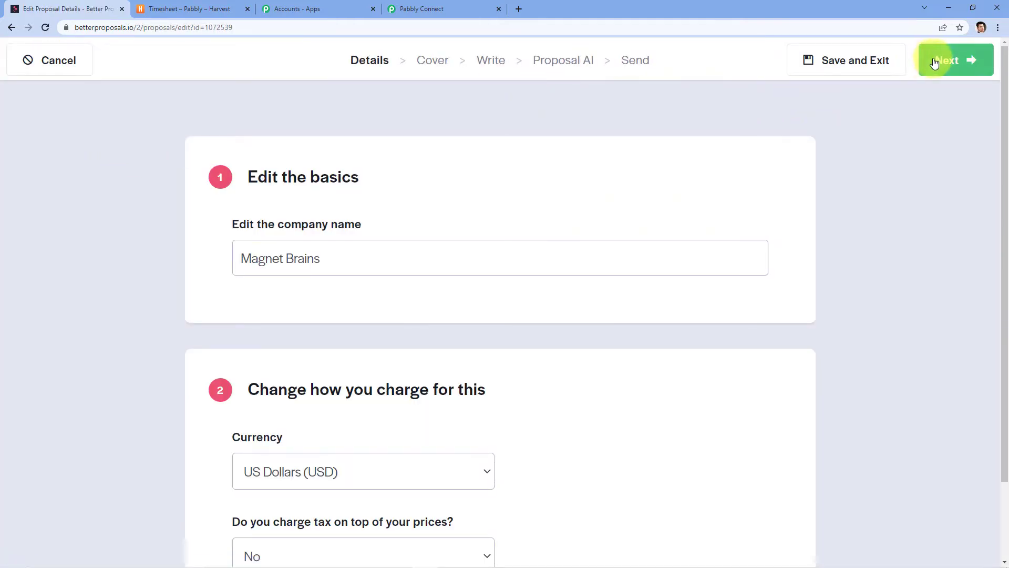
left_click(827, 70)
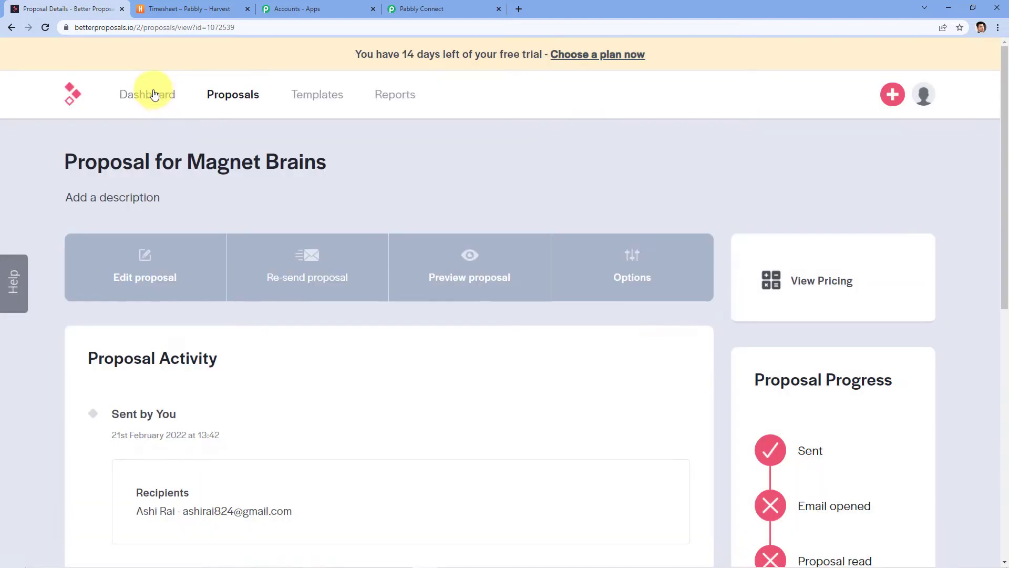
left_click(147, 94)
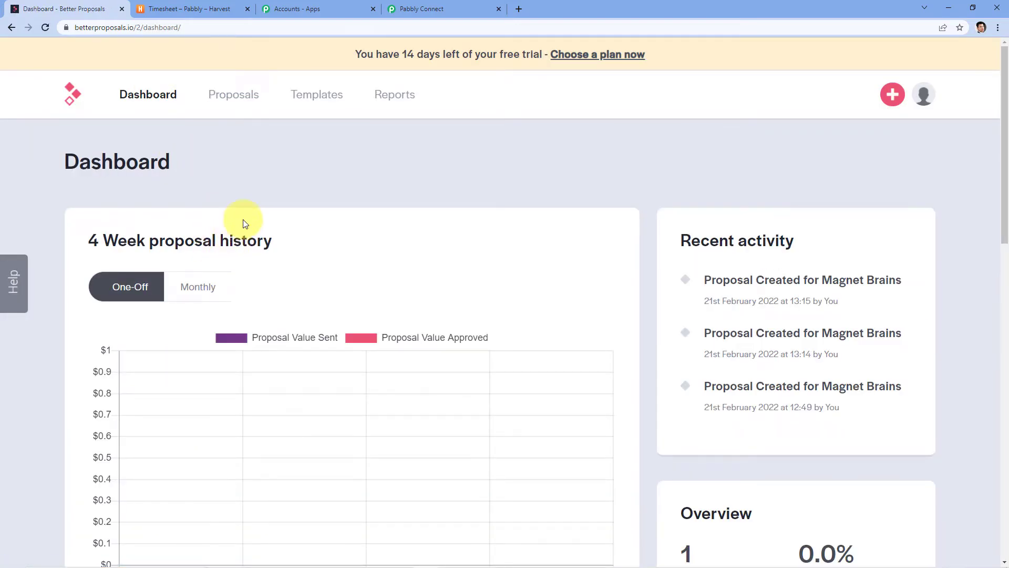
scroll(310, 400, "down", 4)
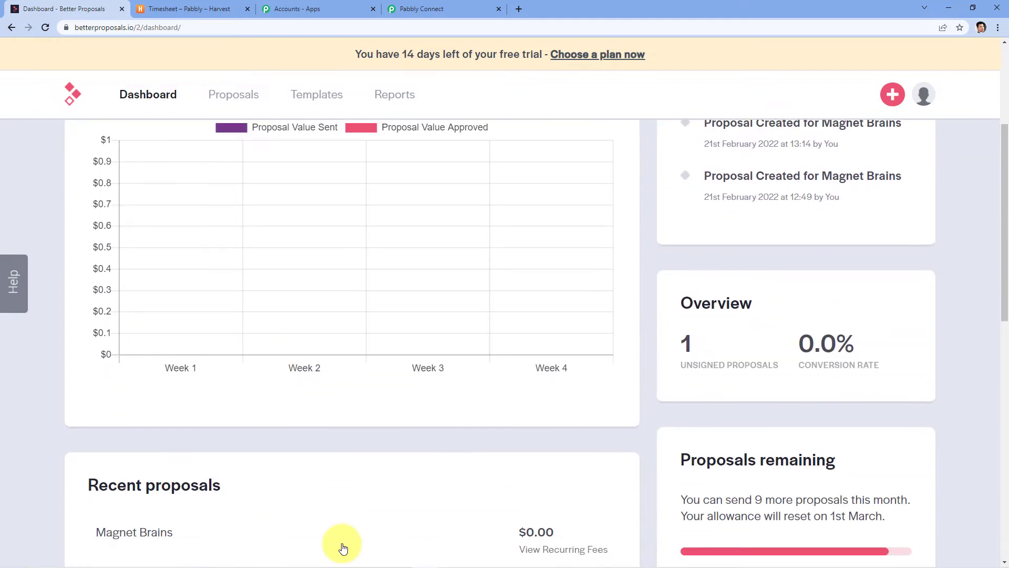
Open the 'Proposal from Pabbly Connect' email in Gmail and follow its proposal link.
mouse_move(338, 557)
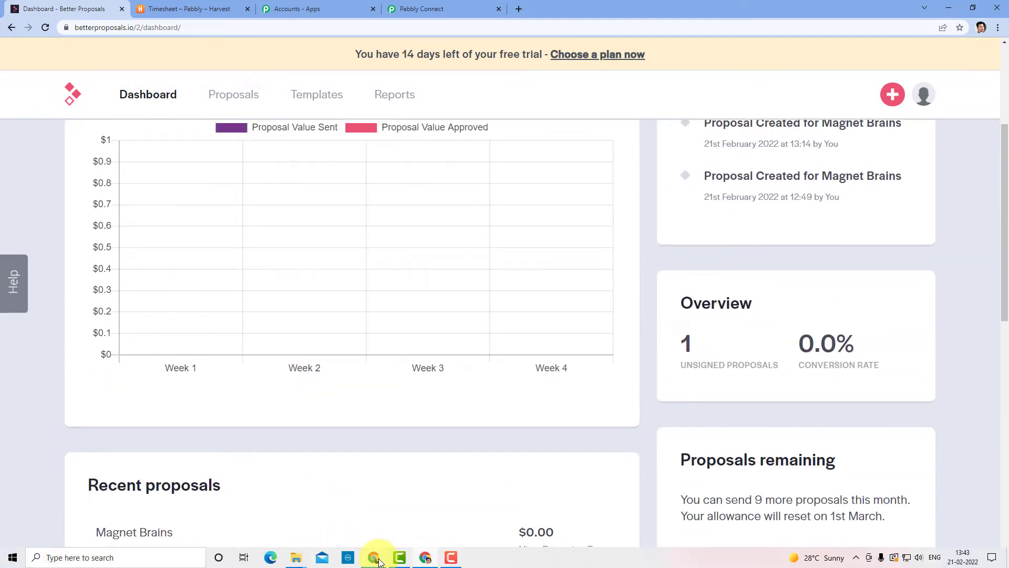
left_click(374, 558)
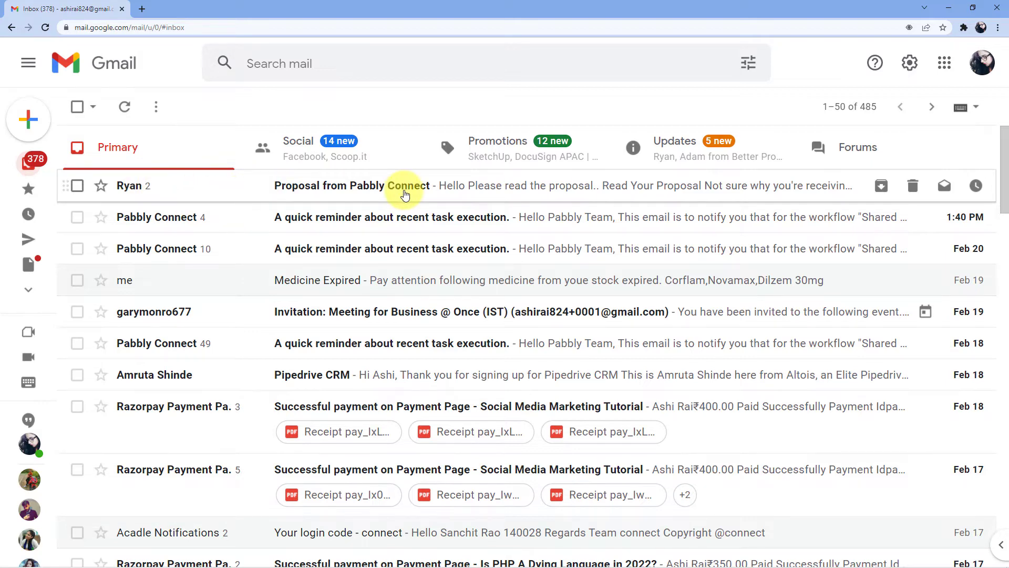
left_click(405, 194)
scroll(452, 326, "down", 6)
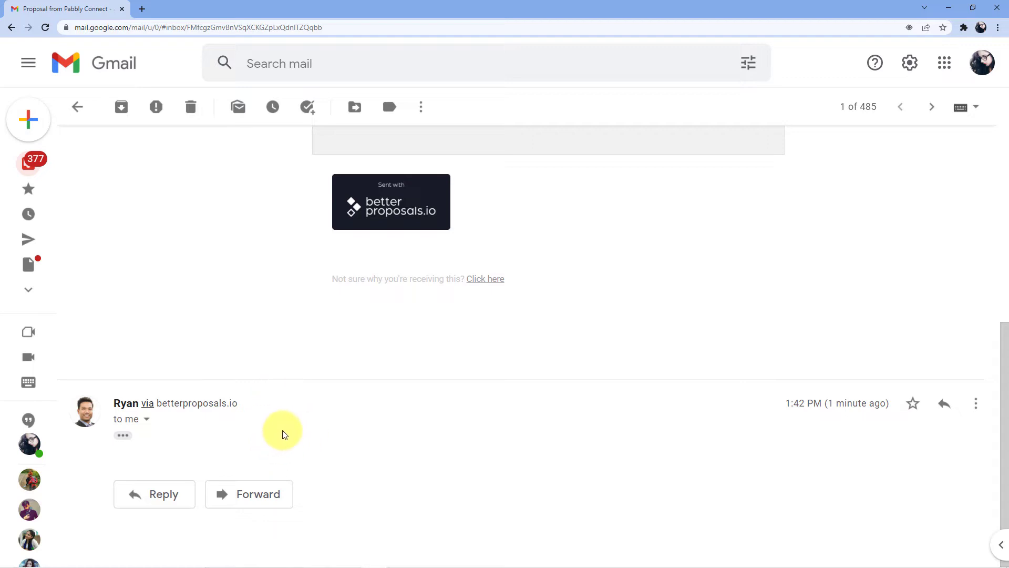
scroll(284, 434, "up", 6)
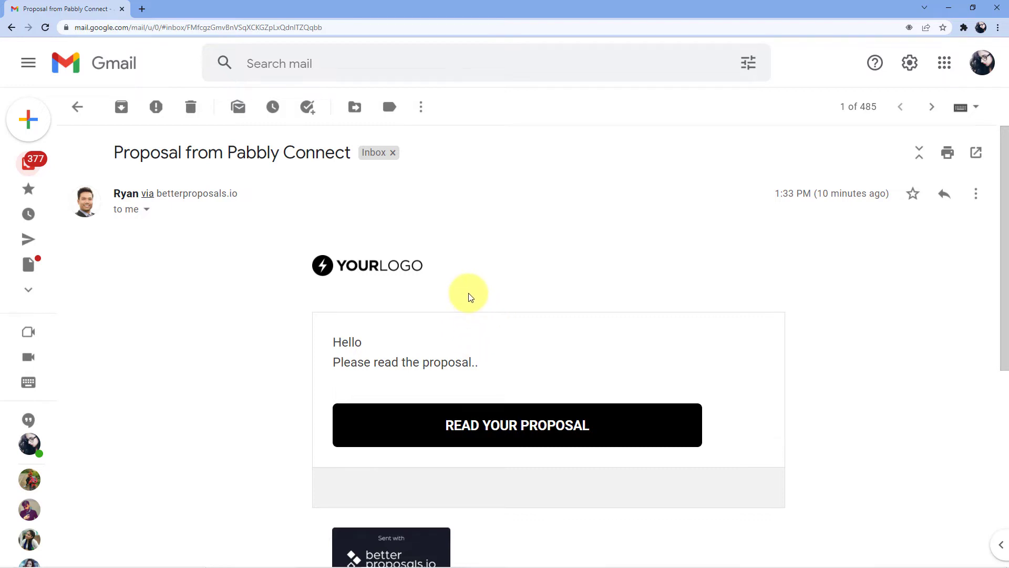
scroll(468, 294, "down", 2)
left_click(476, 327)
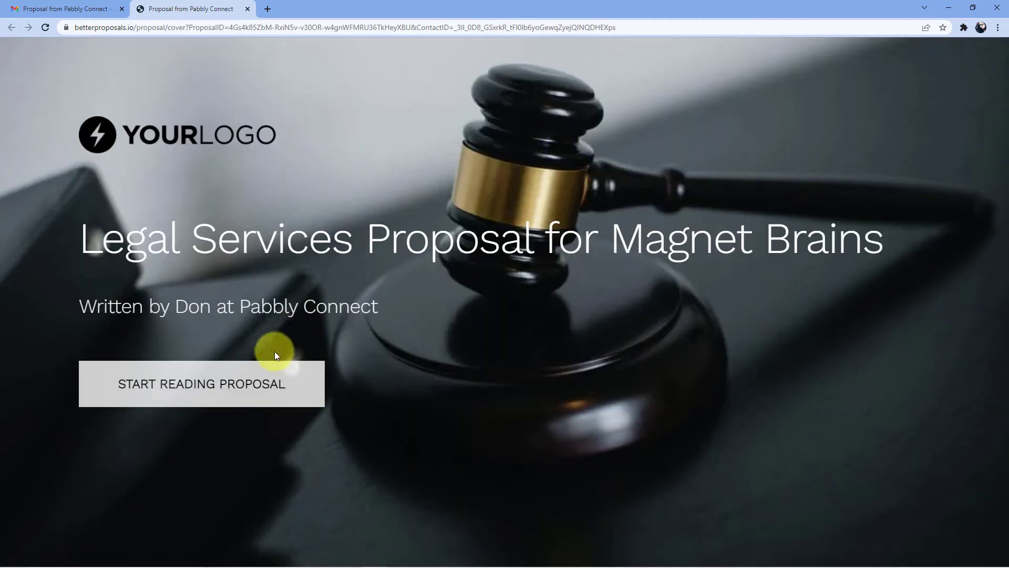
Start reading the Magnet Brains proposal and jump to its Next Steps section.
left_click(254, 383)
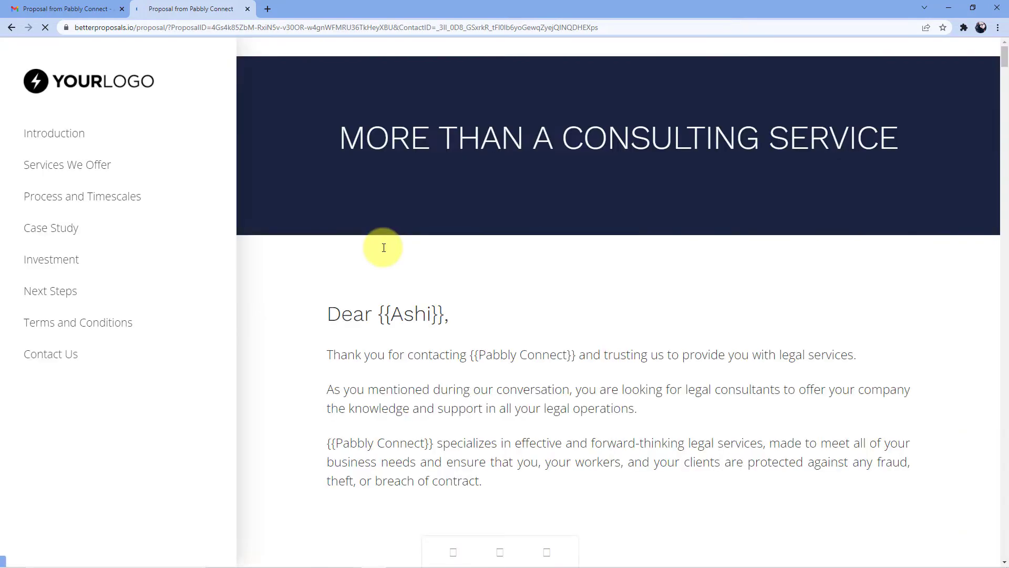
scroll(450, 218, "down", 5)
scroll(451, 266, "down", 4)
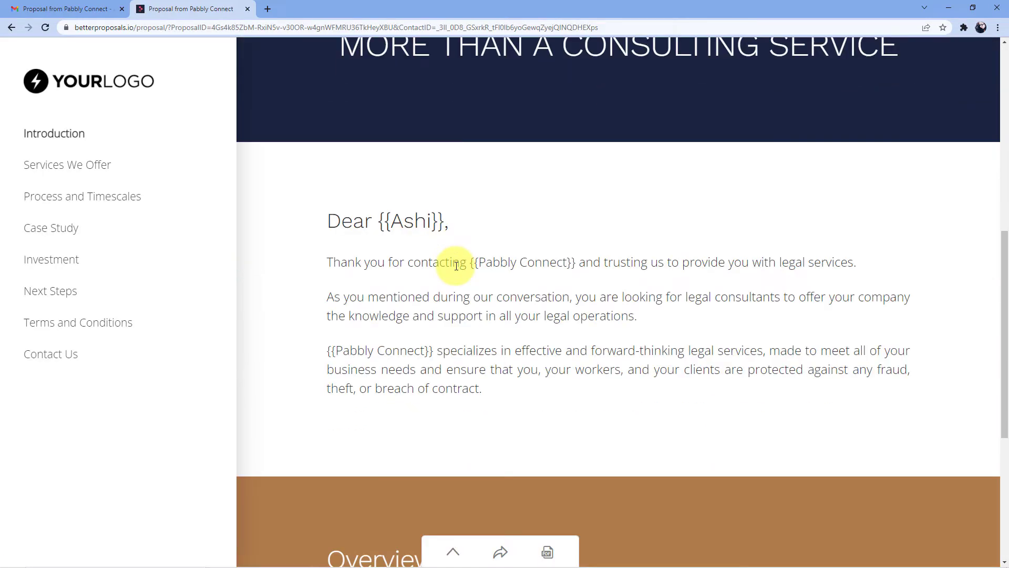
scroll(473, 216, "down", 5)
scroll(505, 221, "down", 1)
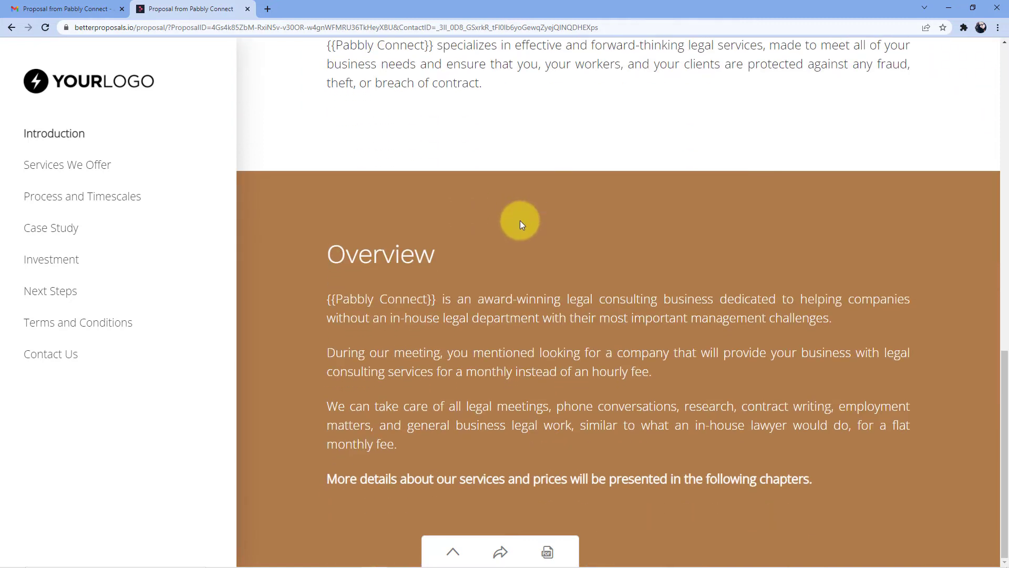
left_click(62, 292)
Sign by typing the client's name and accept the proposal.
scroll(449, 308, "down", 15)
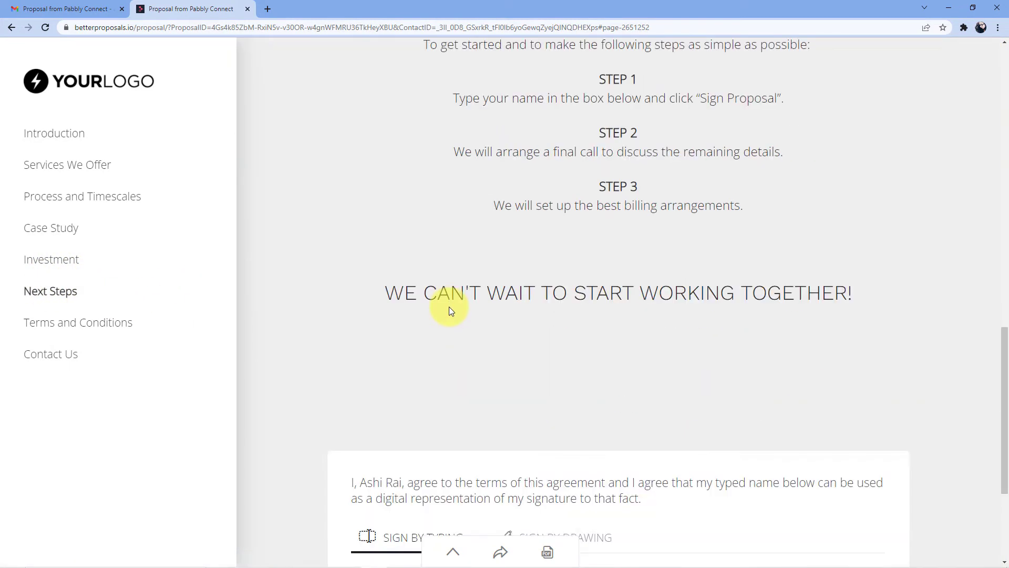
left_click(429, 381)
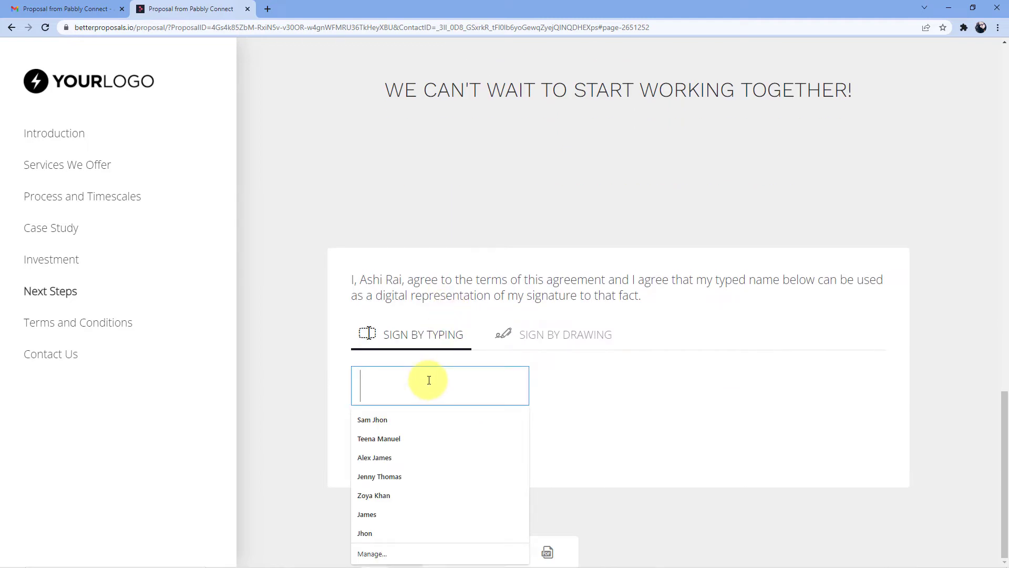
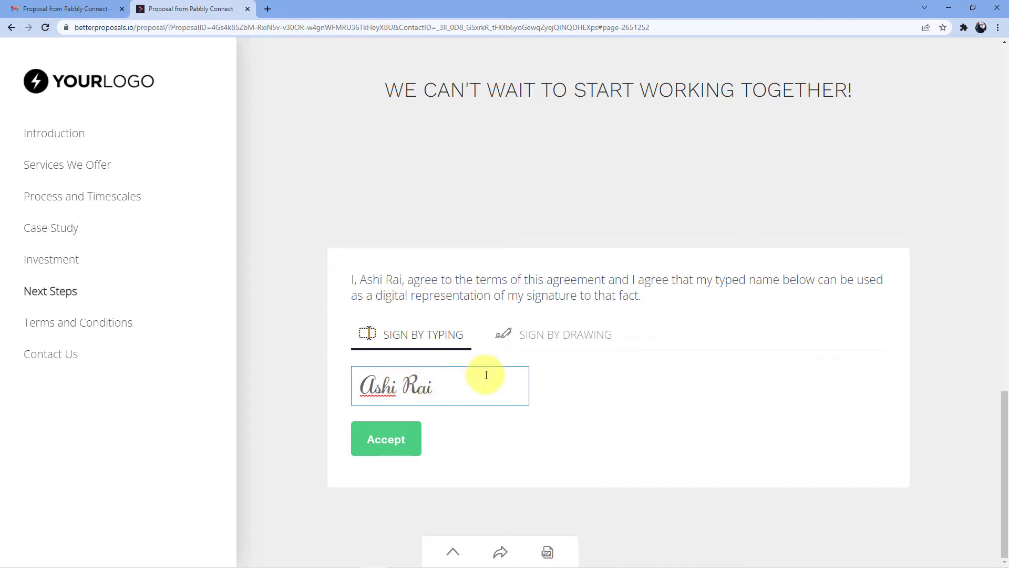
left_click(410, 451)
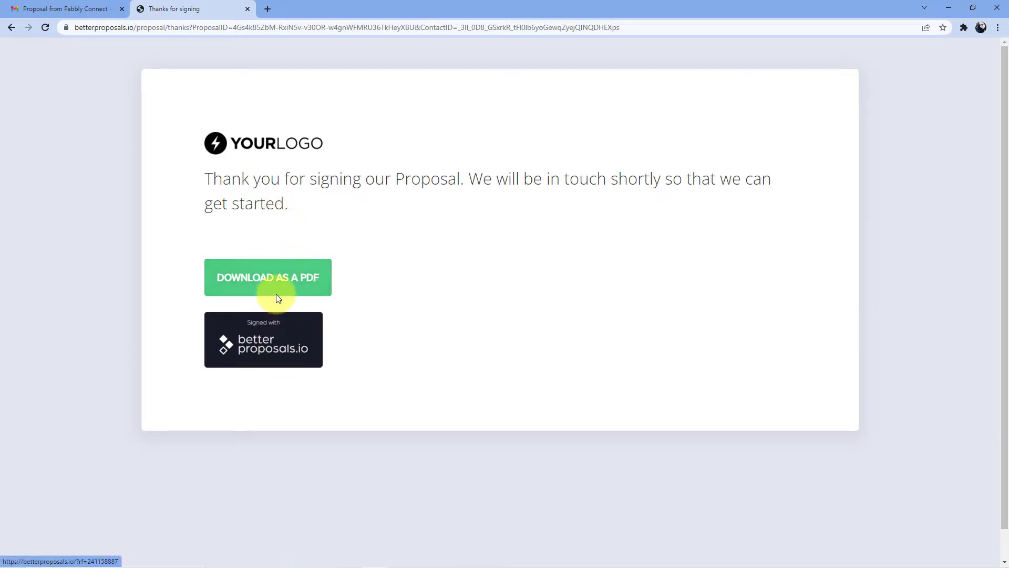
scroll(435, 288, "down", 1)
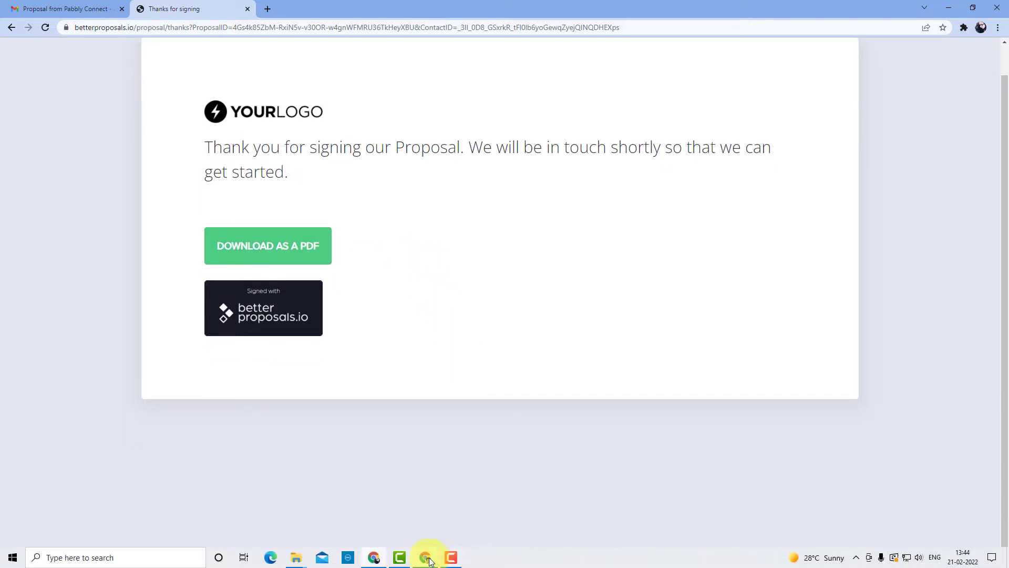
Check the Magnet Brains proposal in Recent proposals shows as Signed, then return to Pabbly Connect.
left_click(426, 558)
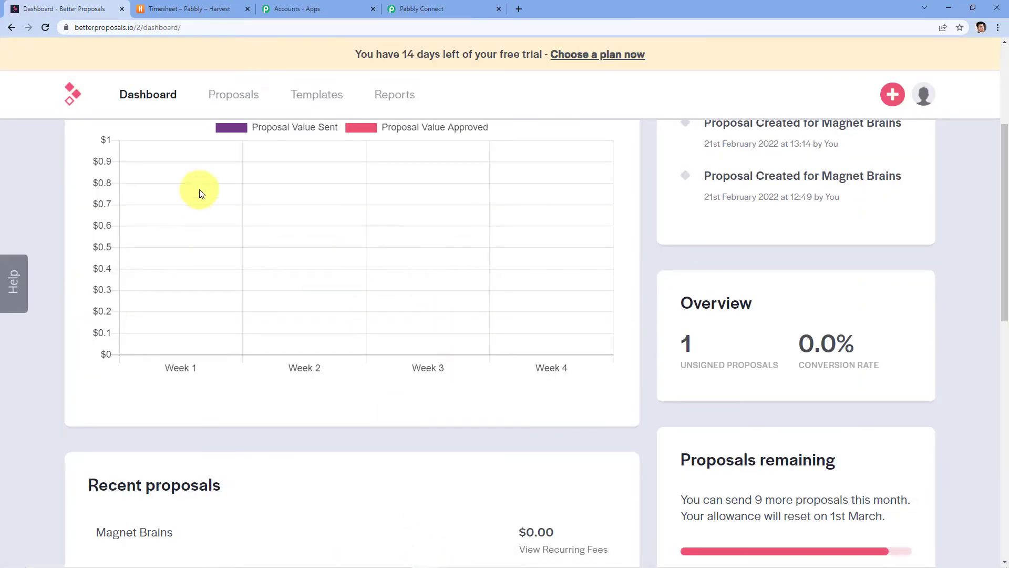
scroll(331, 220, "down", 2)
scroll(327, 216, "up", 6)
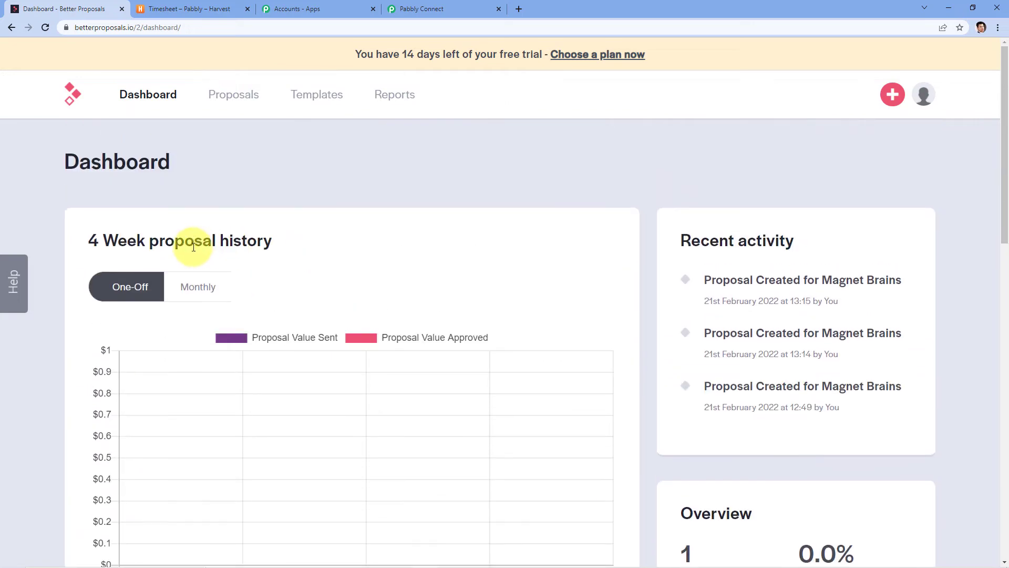
scroll(218, 281, "down", 9)
left_click(235, 270)
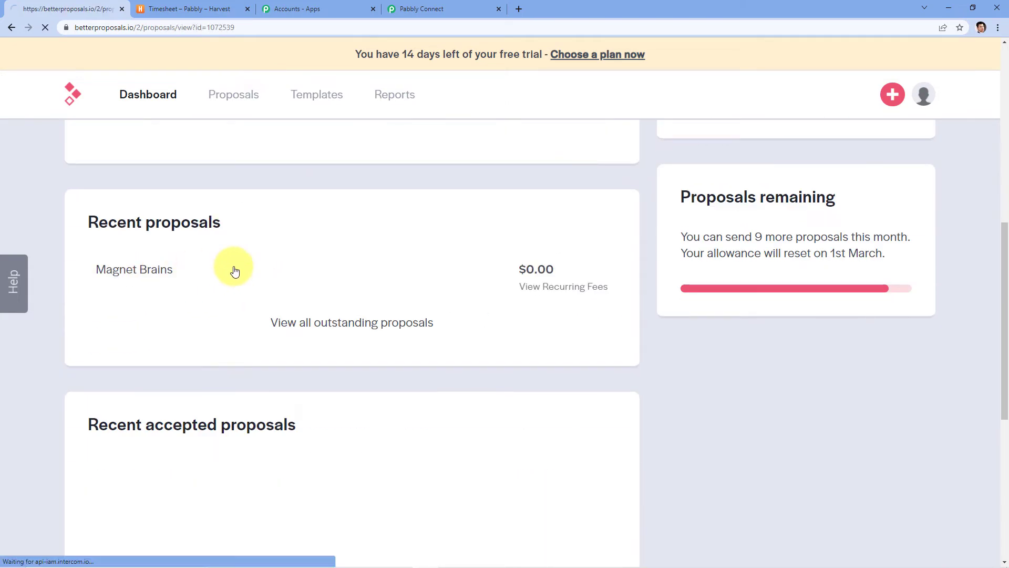
scroll(487, 269, "down", 4)
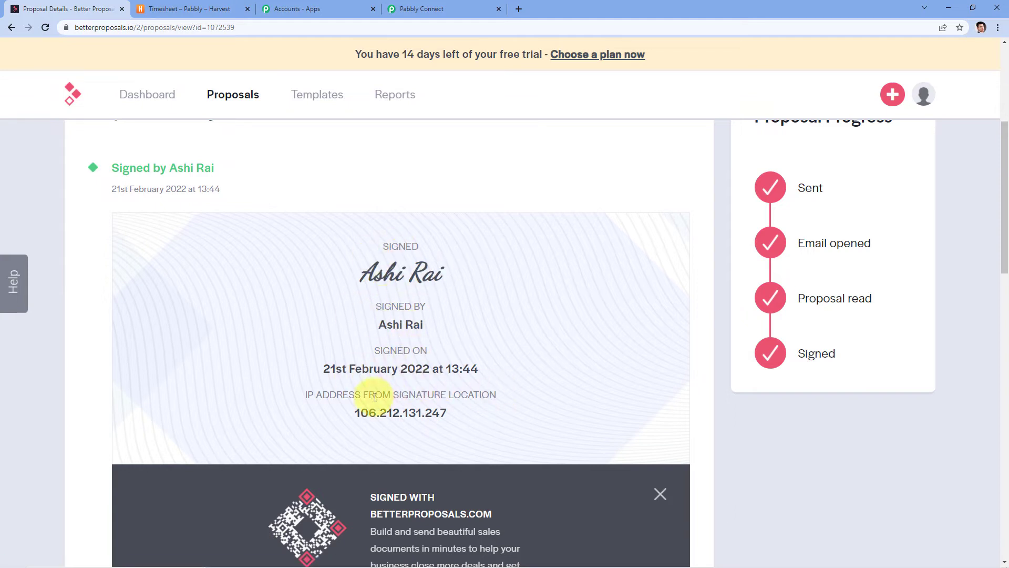
scroll(840, 322, "up", 2)
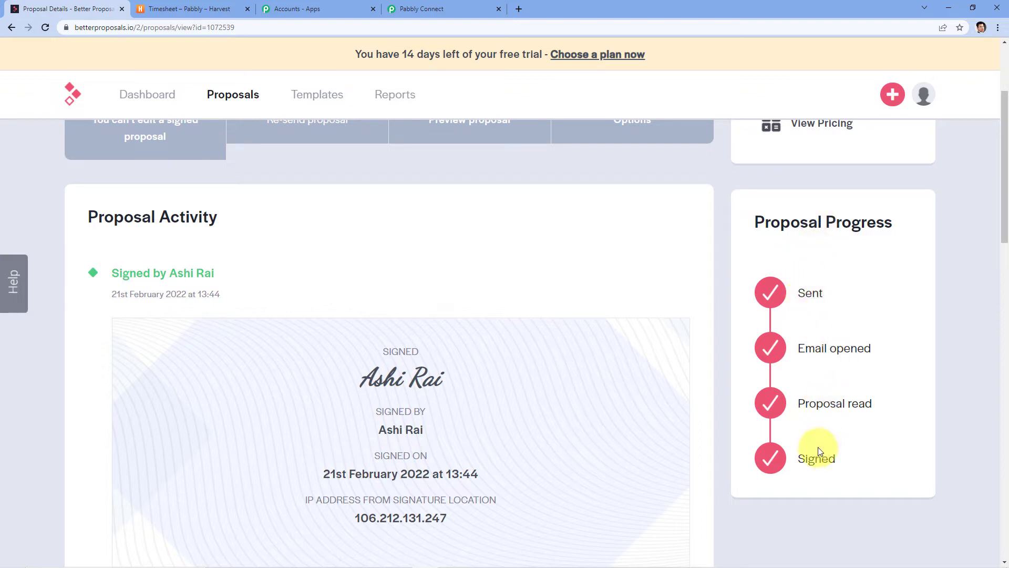
left_click(413, 8)
Fetch and review the Proposal Signed test data (Magnet Brains, MonthlyTotal 1400.00, USD), then expand step 2.
left_click(277, 315)
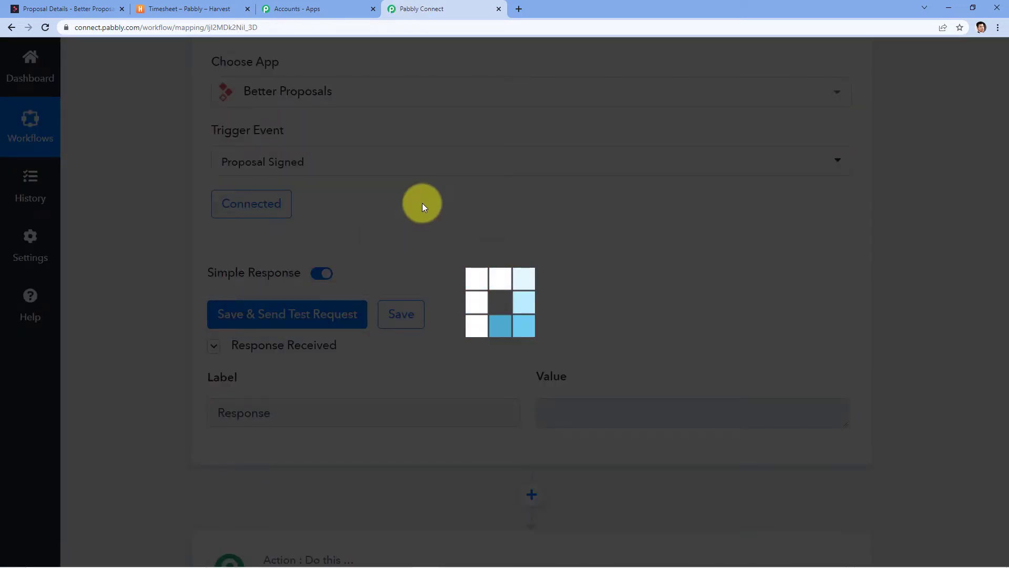
scroll(489, 186, "down", 1)
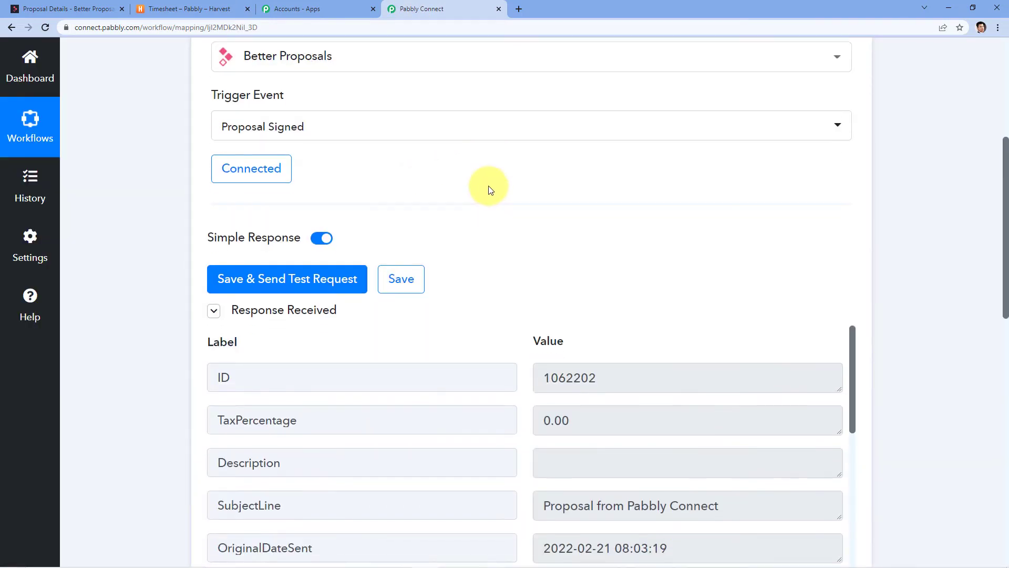
scroll(489, 188, "down", 2)
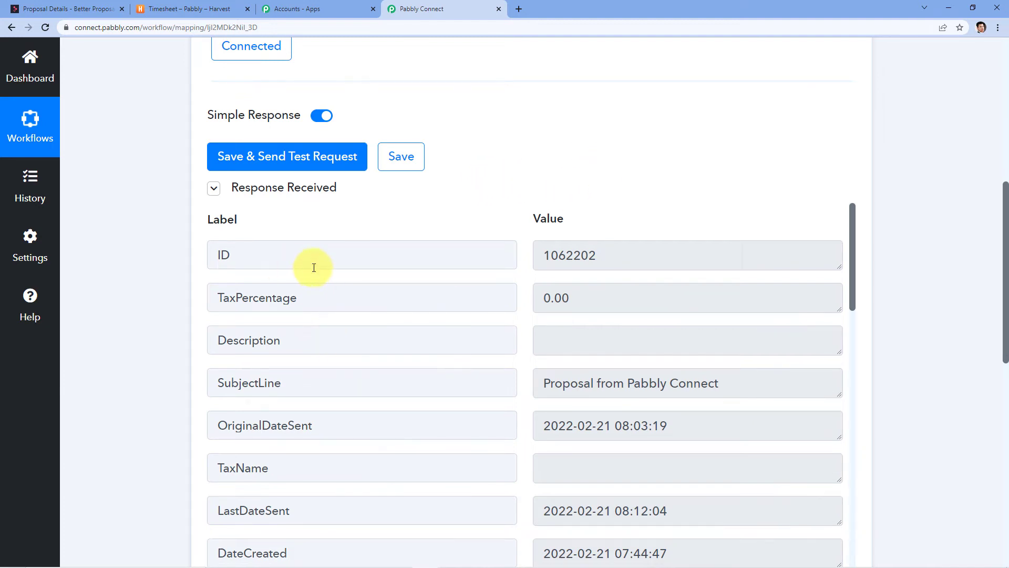
scroll(604, 258, "down", 3)
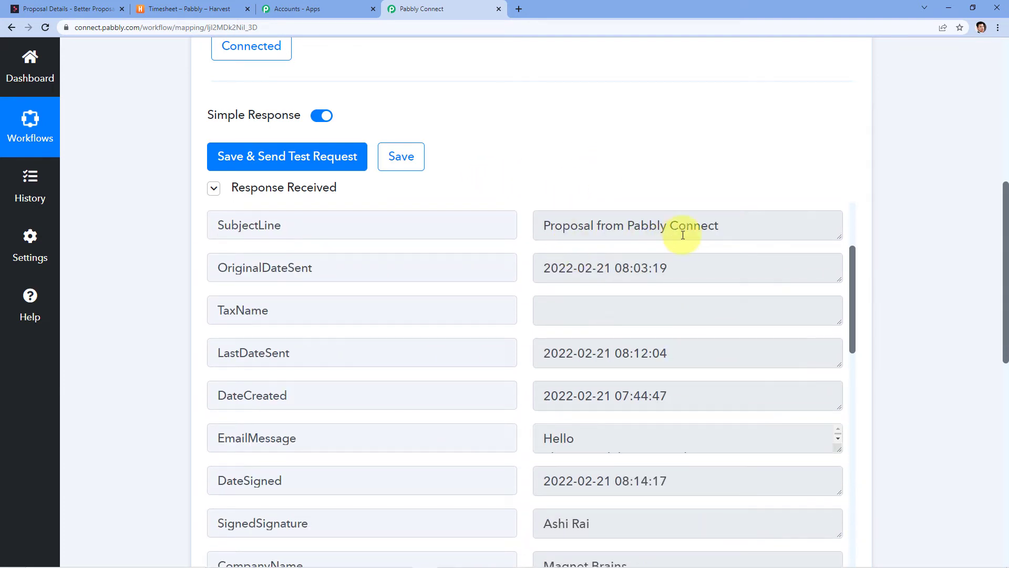
scroll(683, 235, "down", 3)
left_click_drag(839, 295, 841, 329)
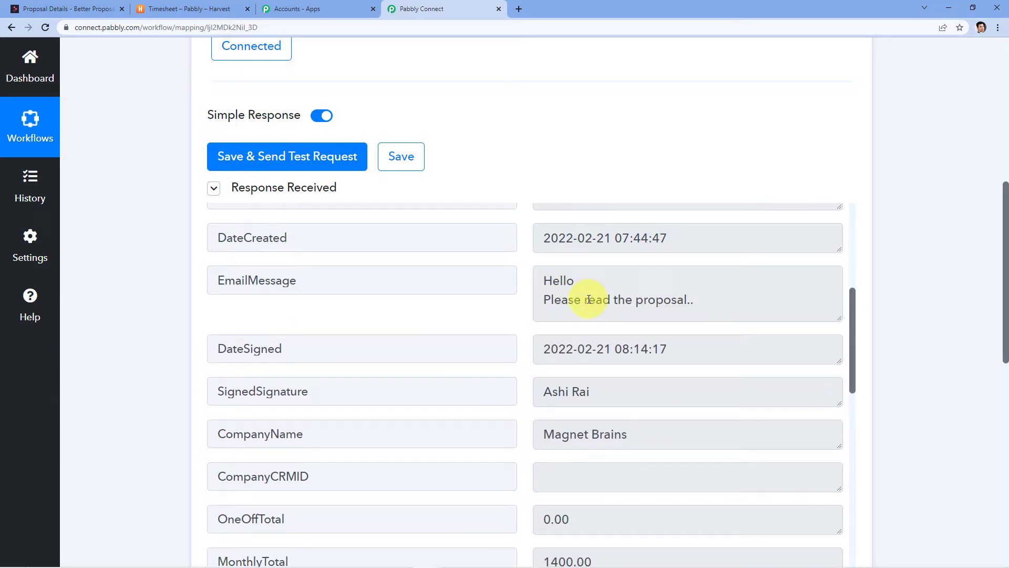
scroll(588, 298, "down", 2)
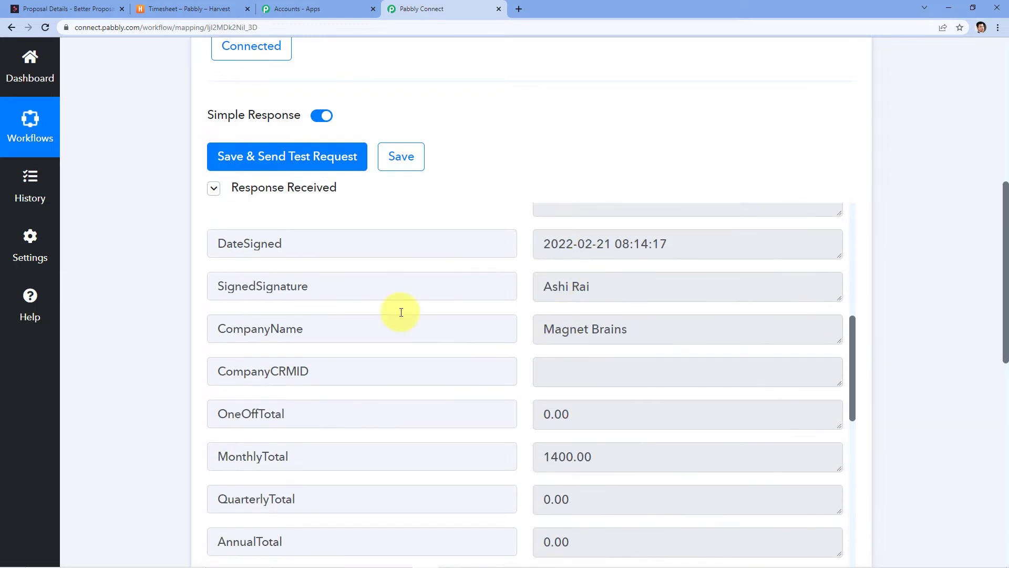
scroll(584, 289, "down", 7)
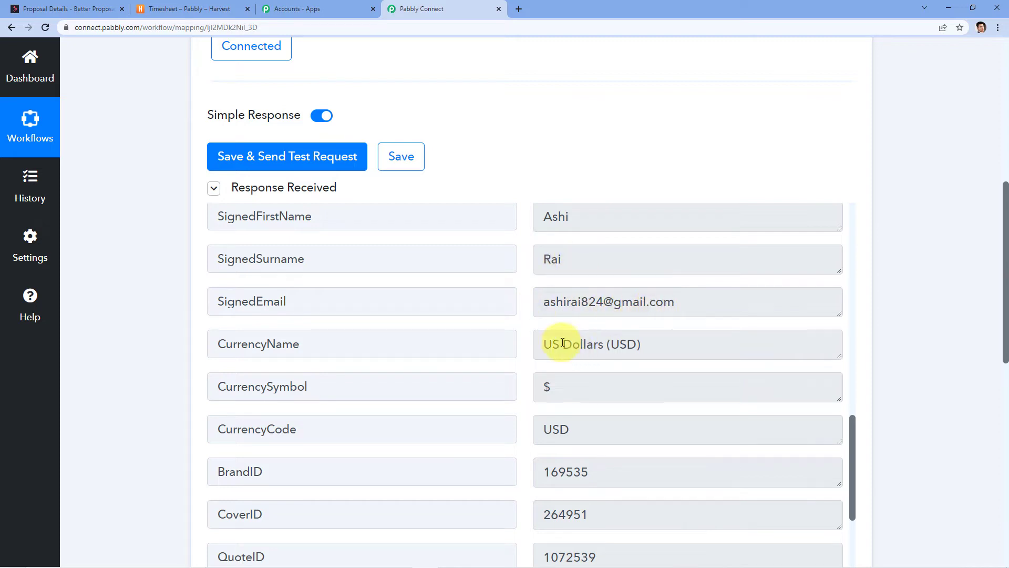
scroll(944, 272, "down", 6)
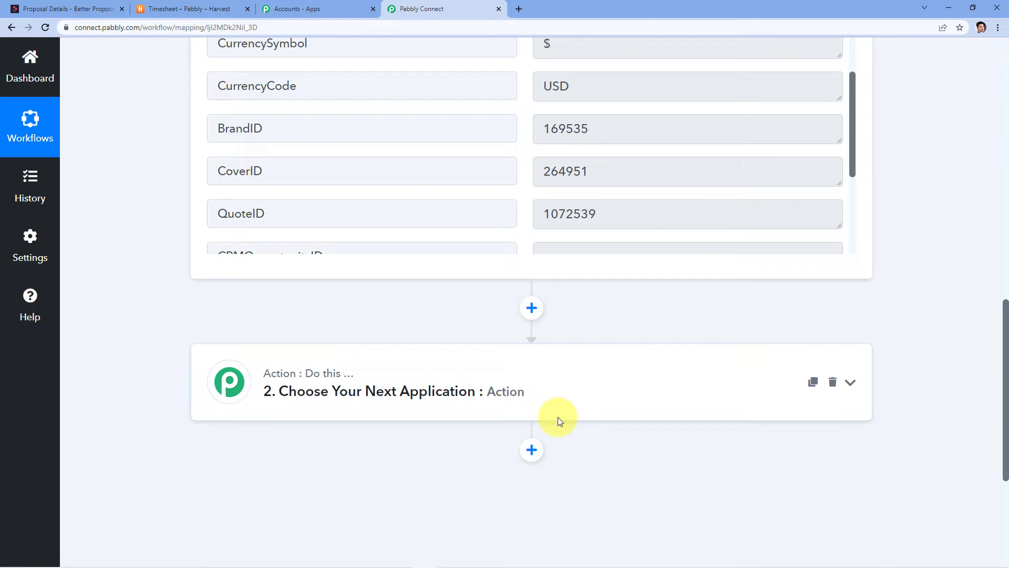
left_click(547, 393)
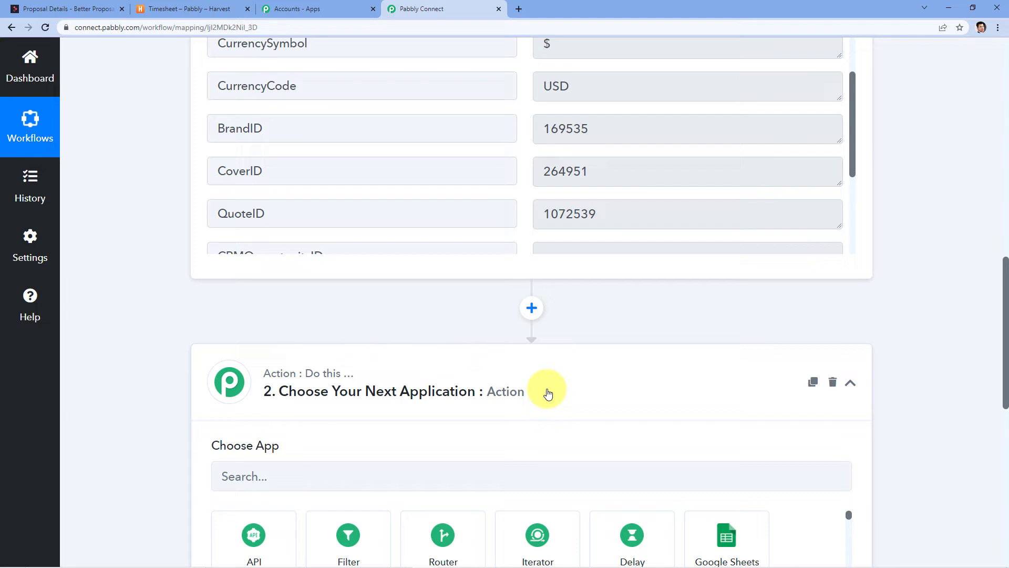
Set step 2 to Harvest's Create Client event and start adding a new Harvest connection.
left_click(372, 476)
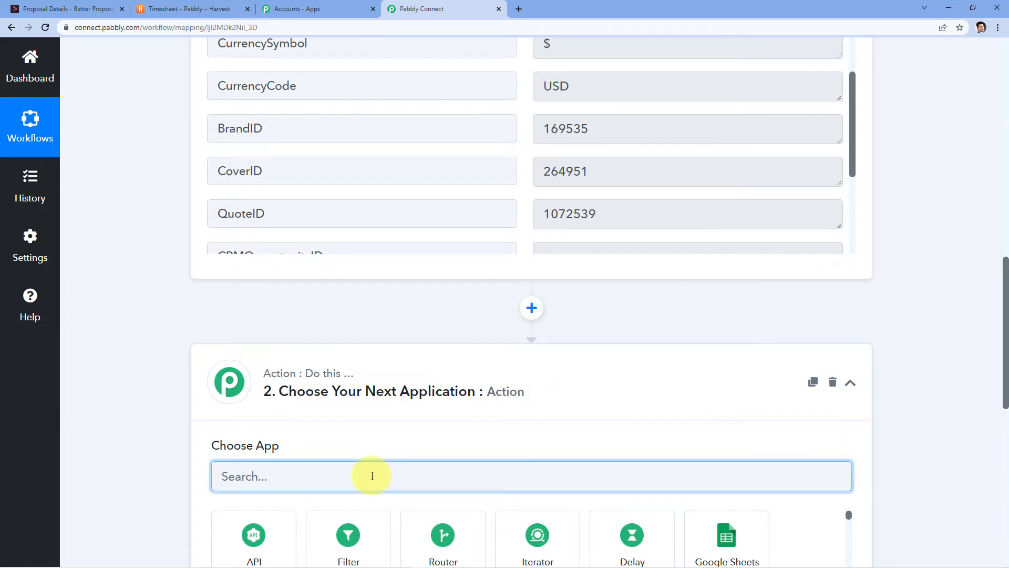
type("Harvest")
scroll(428, 349, "down", 4)
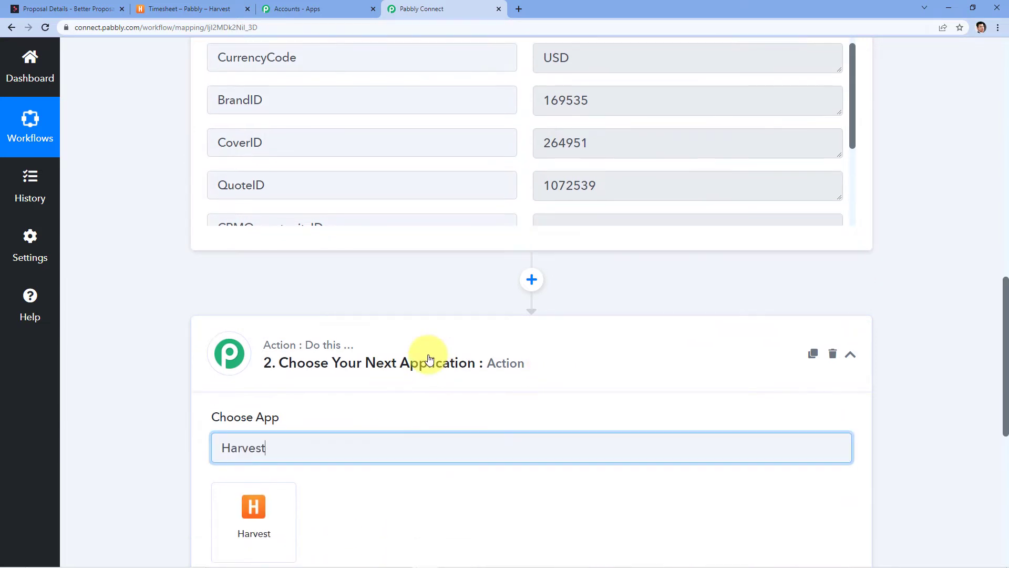
left_click(266, 315)
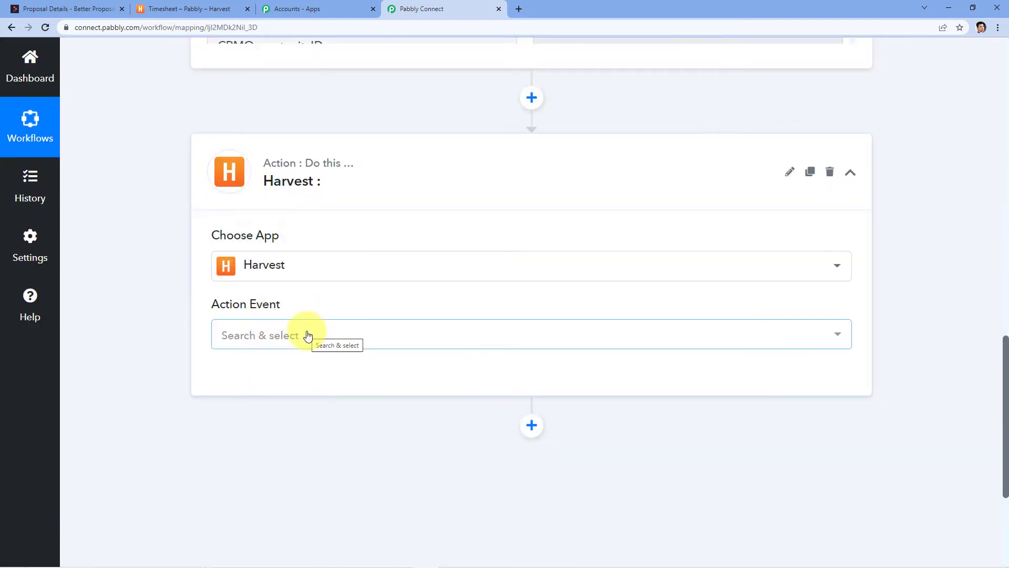
left_click(308, 336)
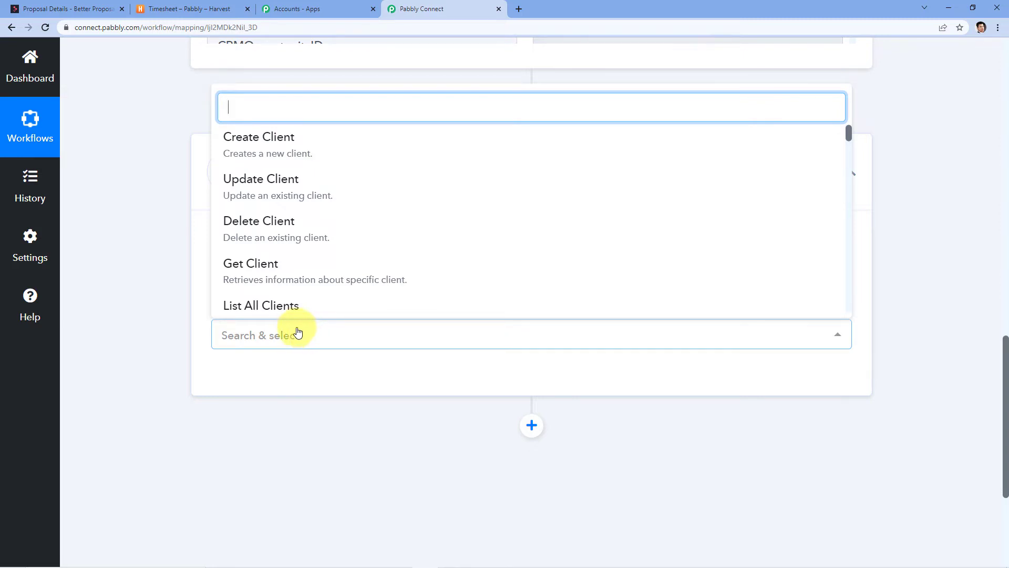
left_click(288, 142)
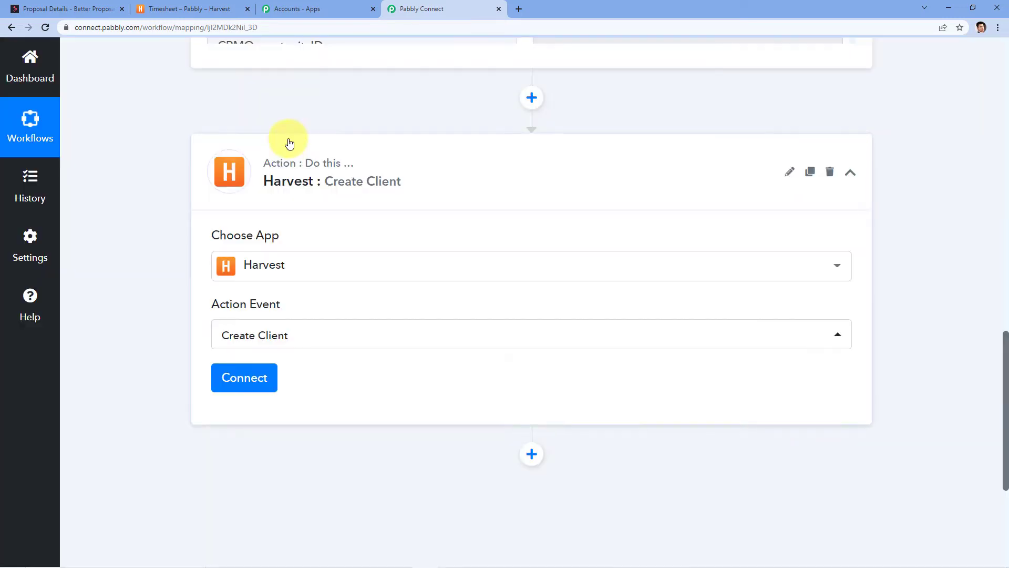
left_click(247, 378)
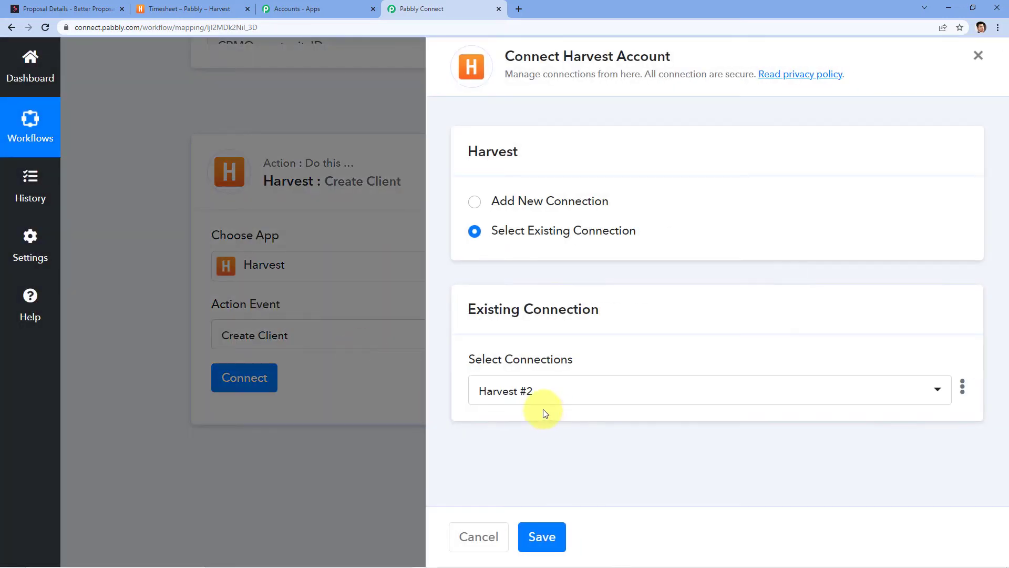
left_click(523, 200)
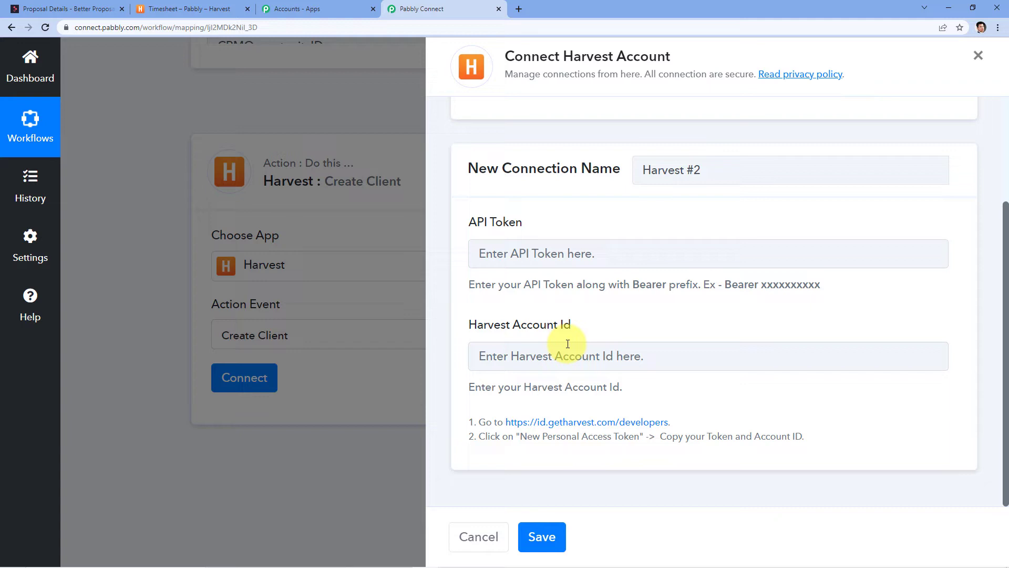
Read the connection instructions and open the id.getharvest.com/developers page.
left_click(191, 9)
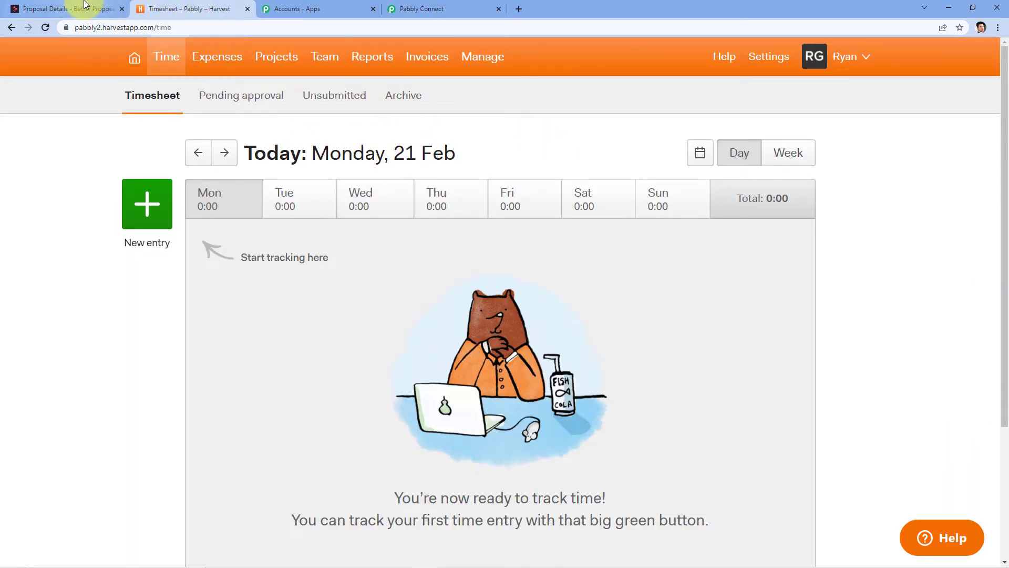
left_click(68, 9)
left_click(384, 6)
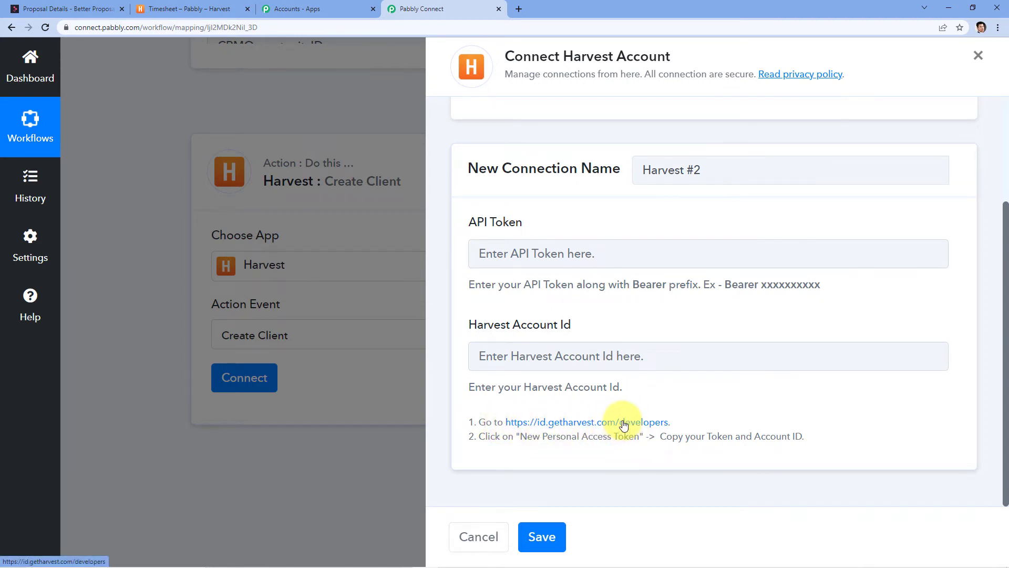
left_click_drag(486, 438, 713, 446)
left_click(720, 442)
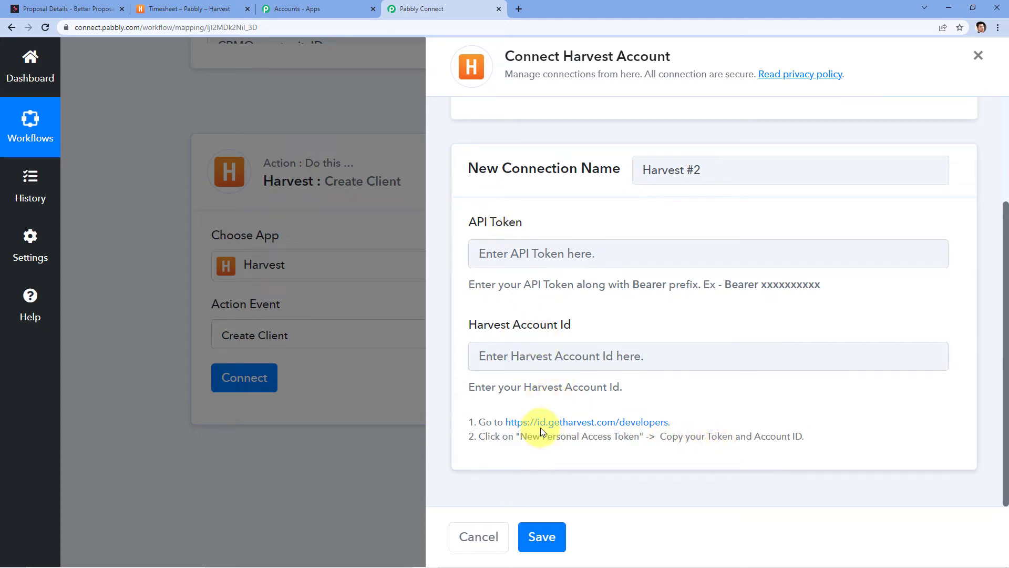
left_click(562, 423)
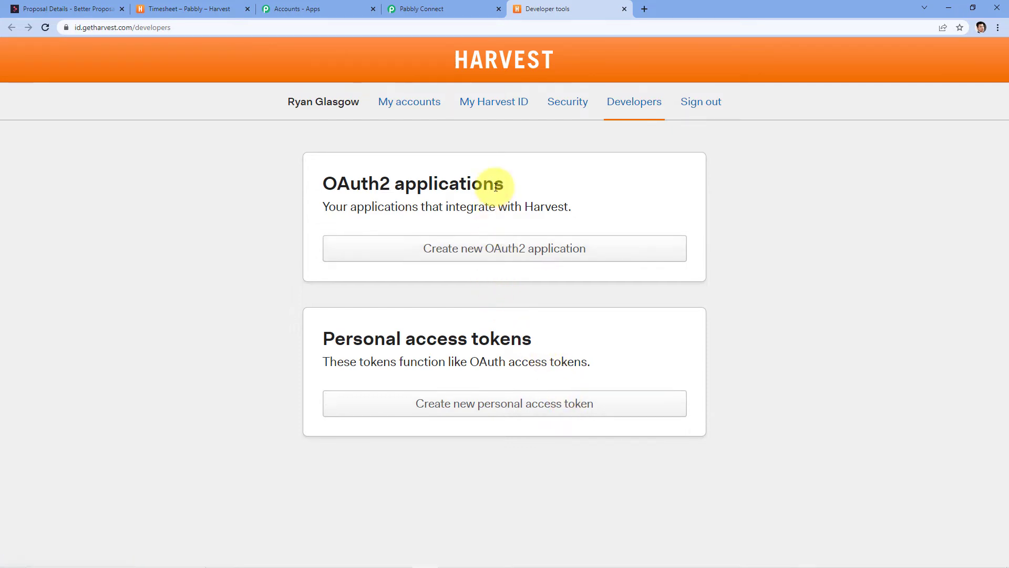
Create a Harvest personal access token named 'Better Proposals to Harvest'.
left_click(475, 400)
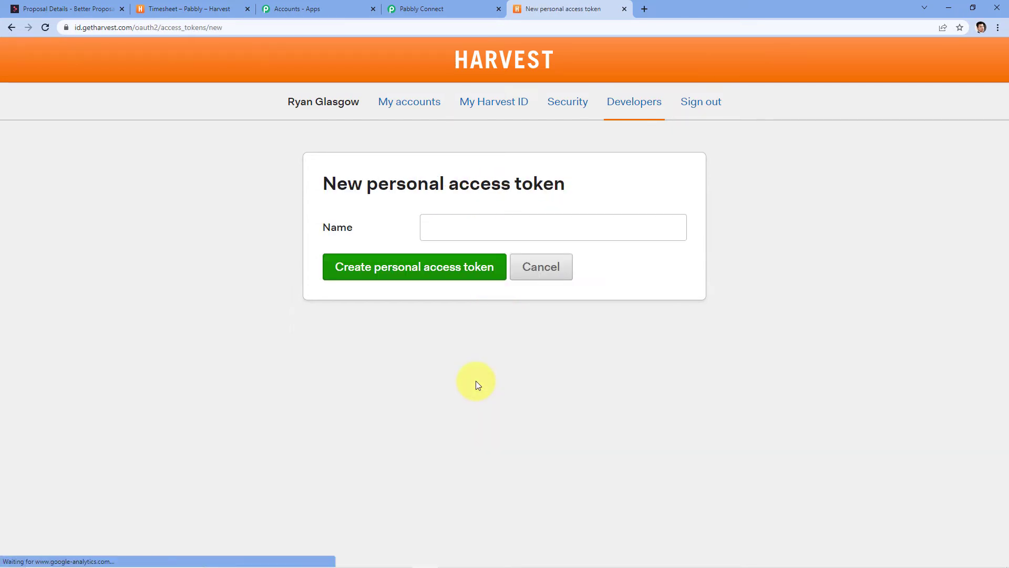
left_click(456, 230)
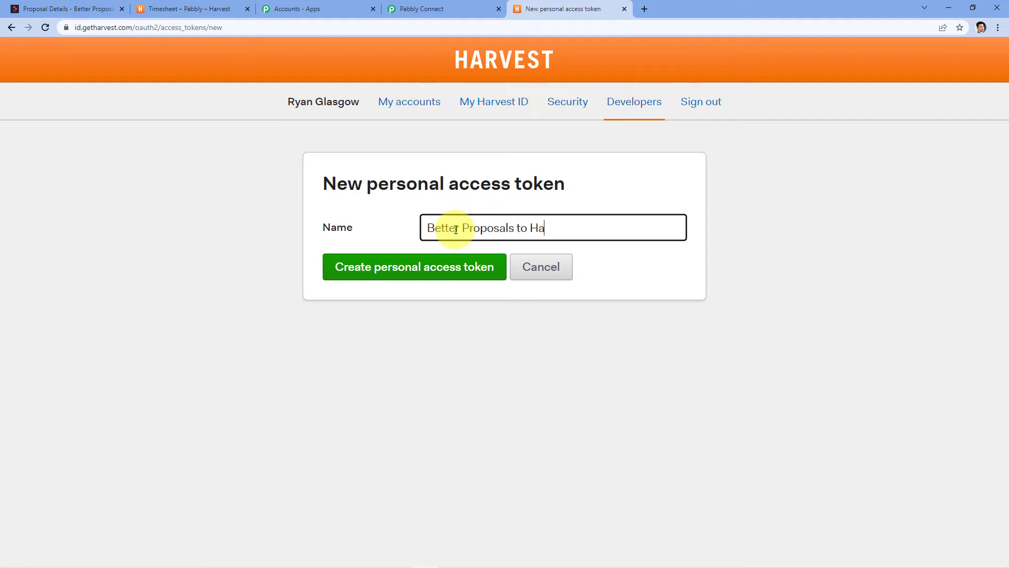
left_click(417, 264)
Copy the token's Account ID and return to the Pabbly connection form.
scroll(446, 253, "down", 2)
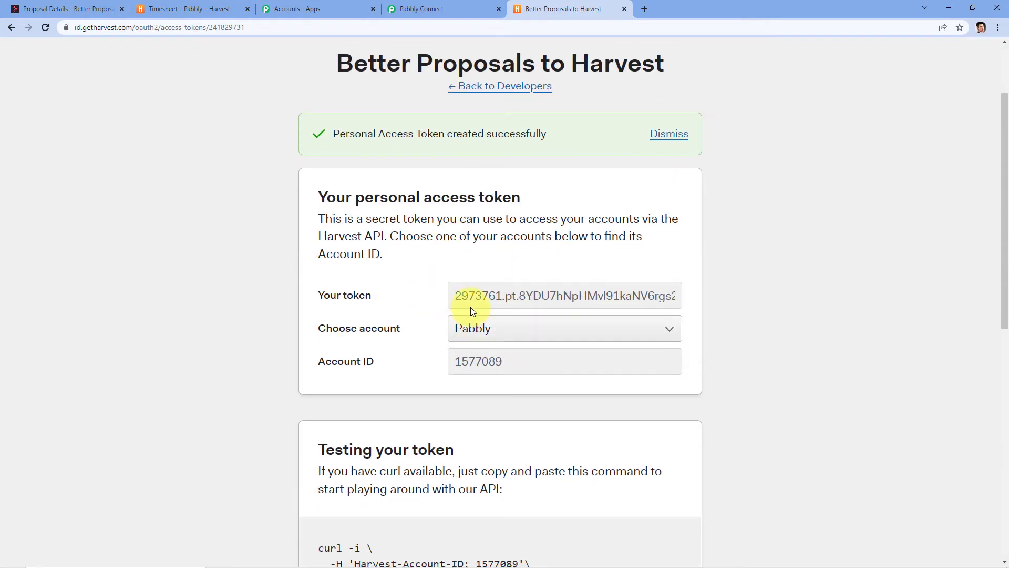
left_click_drag(455, 298, 659, 314)
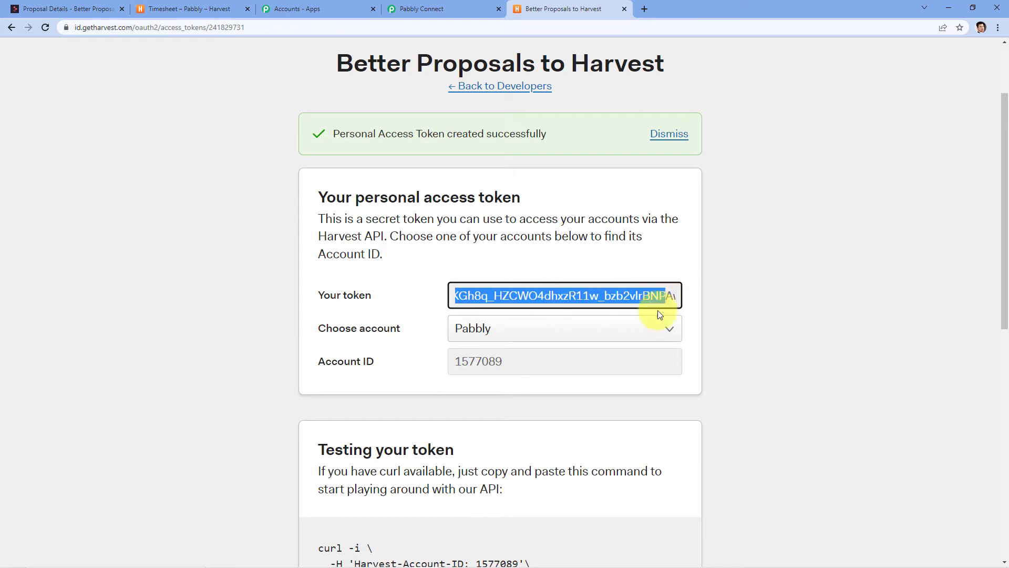
double_click(482, 363)
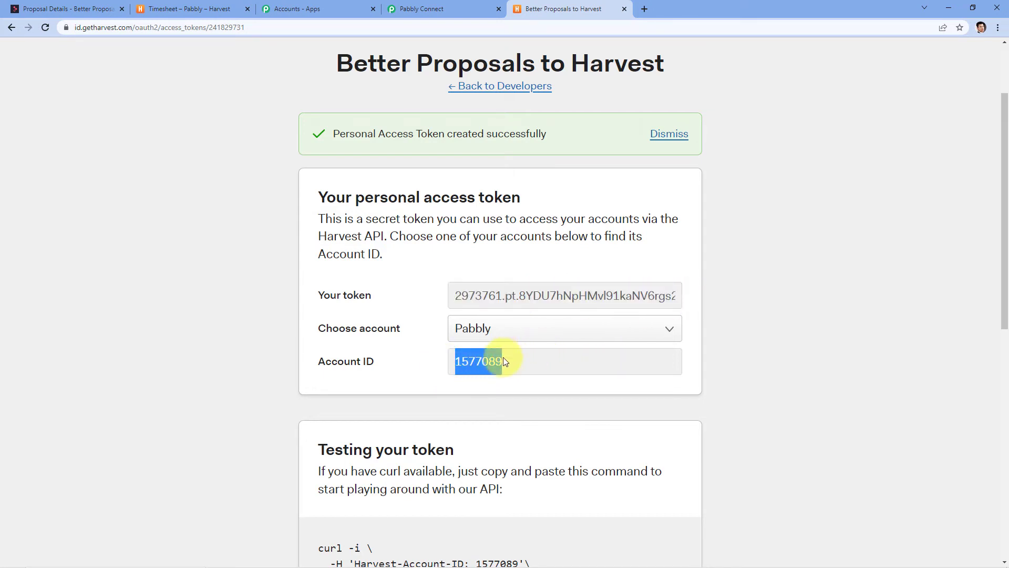
right_click(502, 360)
left_click(542, 367)
left_click(451, 6)
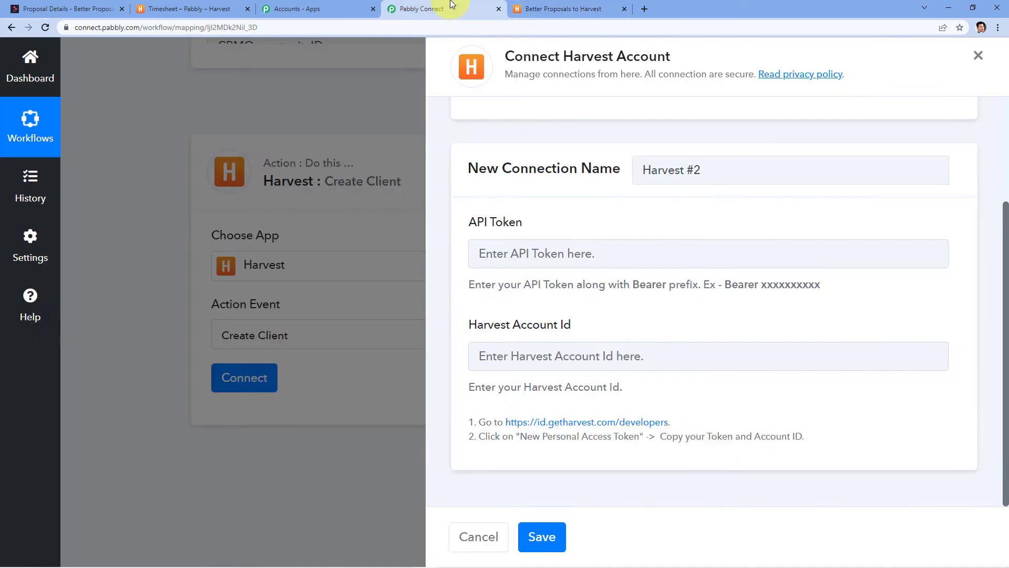
Paste the Account ID into the connection form and copy the full access token from Harvest.
left_click(505, 349)
key("ctrl+v")
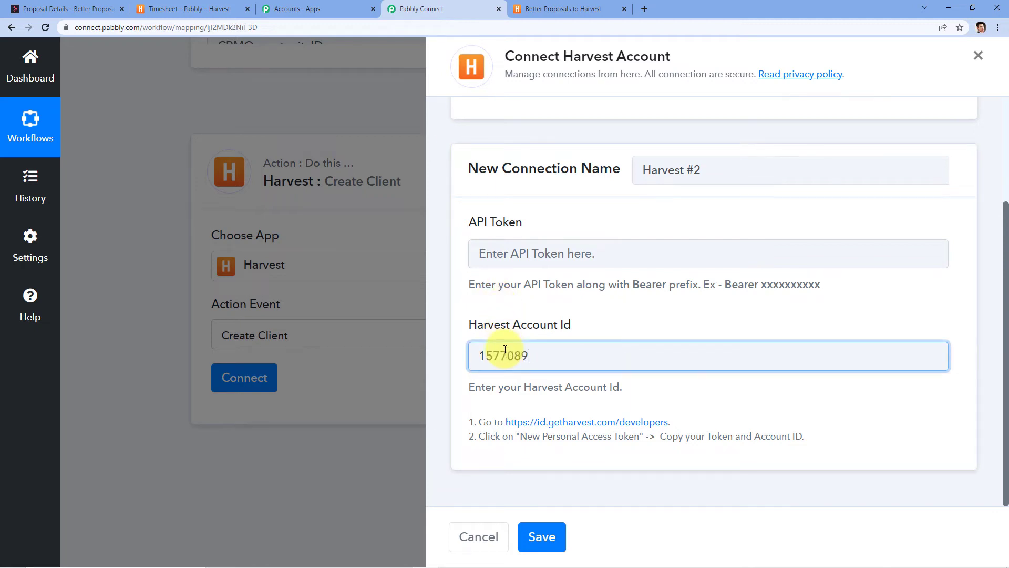
left_click(563, 9)
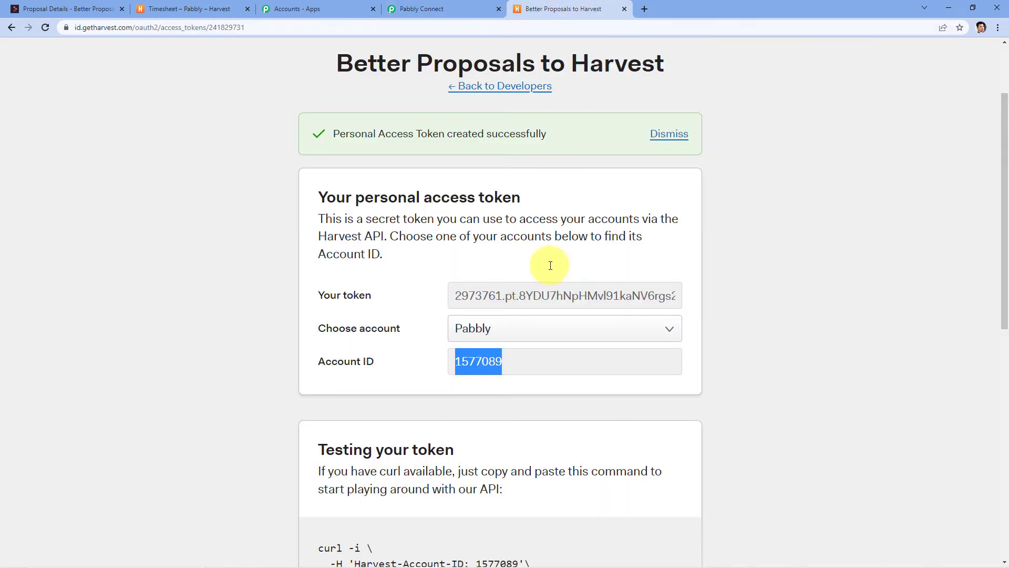
left_click(458, 297)
left_click_drag(458, 296, 736, 300)
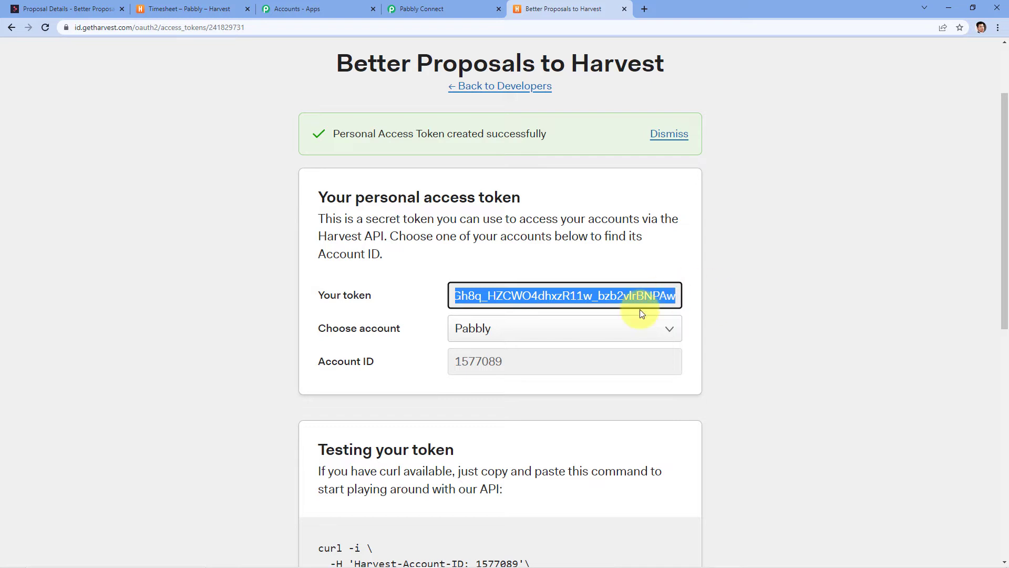
left_click(510, 299)
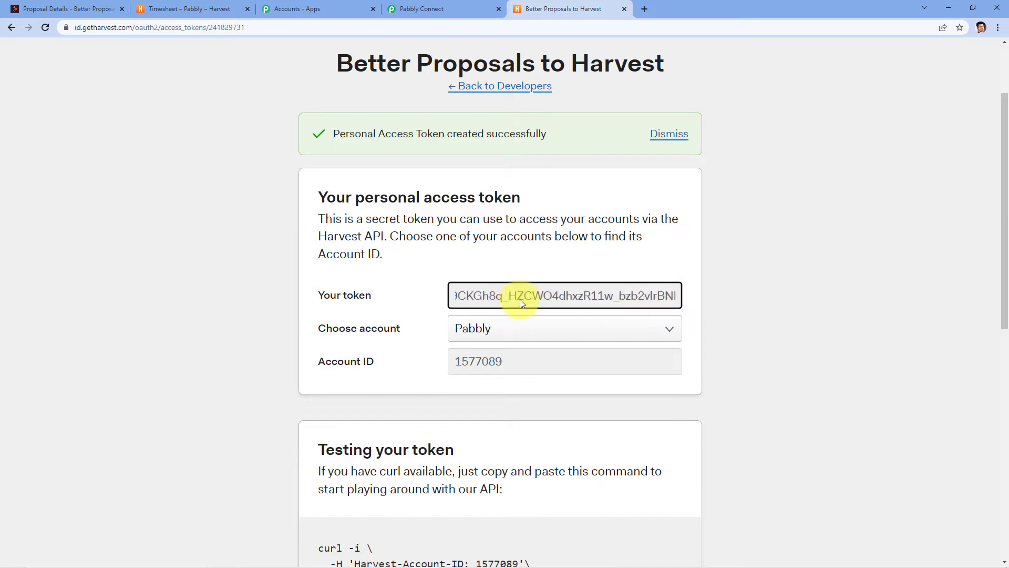
scroll(514, 299, "left", 6)
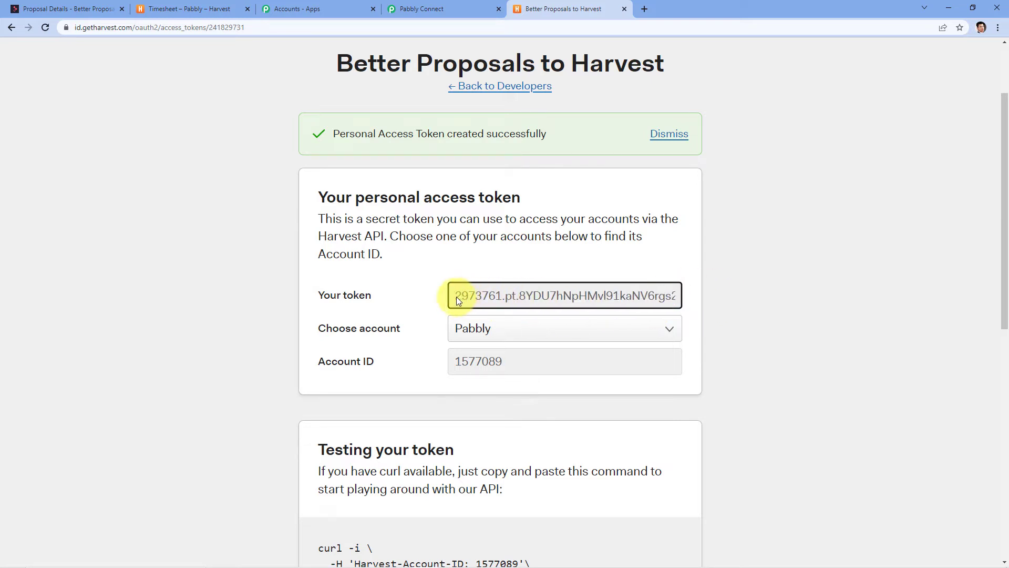
left_click_drag(456, 297, 744, 323)
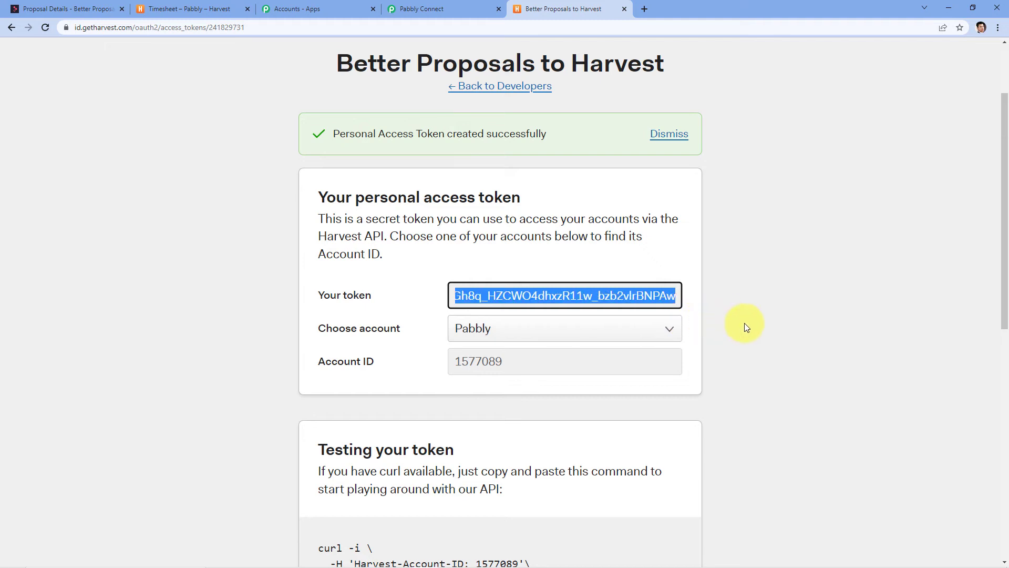
right_click(587, 294)
left_click(610, 302)
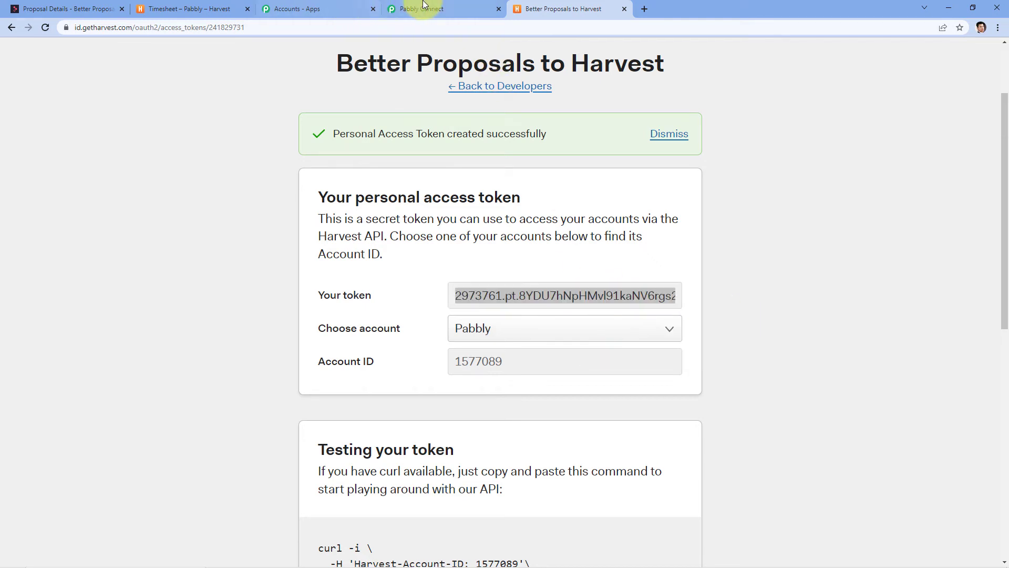
left_click(442, 9)
Enter the token prefixed with 'Bearer' as the API Token and save the connection.
left_click(571, 255)
key("ctrl+v")
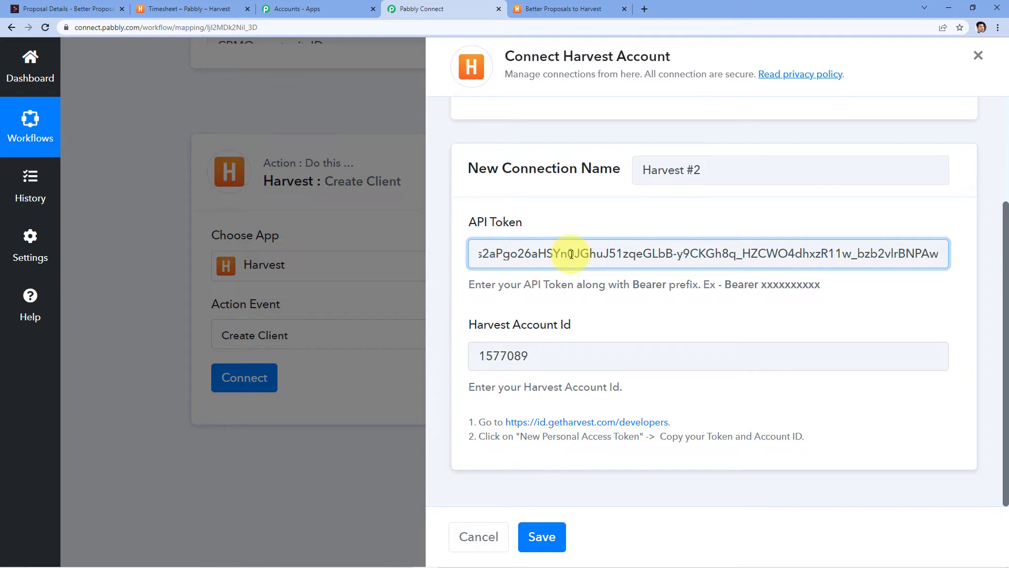
key("Left")
key("Left")
key("Left")
key("Left")
key("Left")
key("Left")
key("Left")
key("Left")
key("Left")
key("Left")
key("Left")
key("Left")
key("Left")
key("Left")
key("Left")
key("Left")
key("Left")
key("Left")
key("Left")
key("Left")
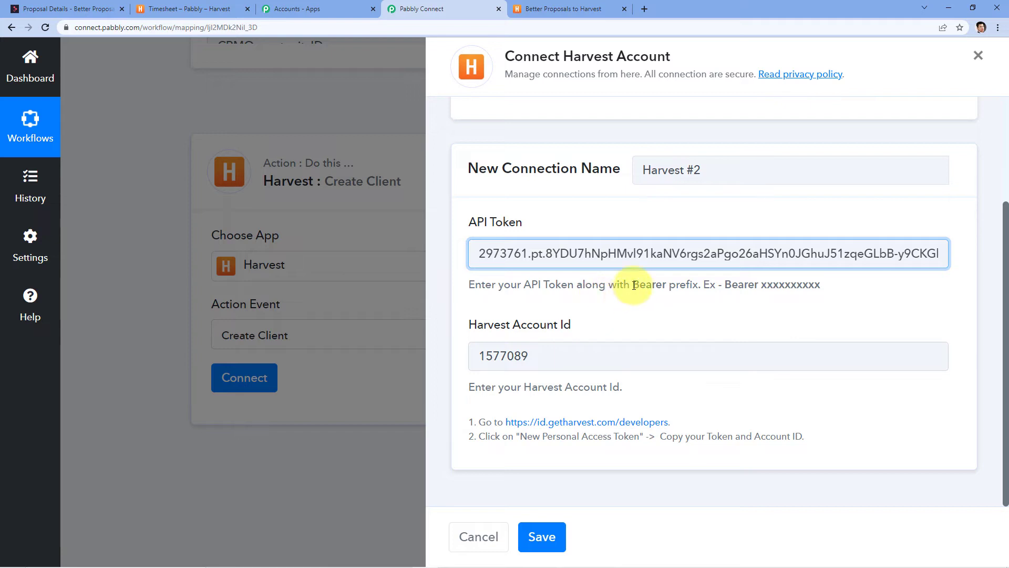
double_click(649, 284)
right_click(653, 285)
left_click(675, 295)
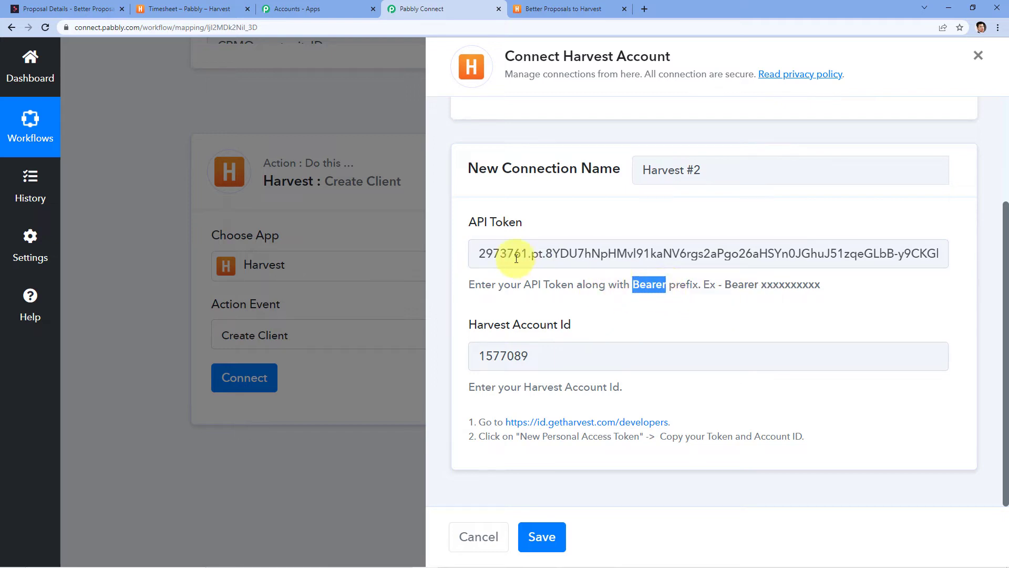
left_click(476, 252)
key("ctrl+v")
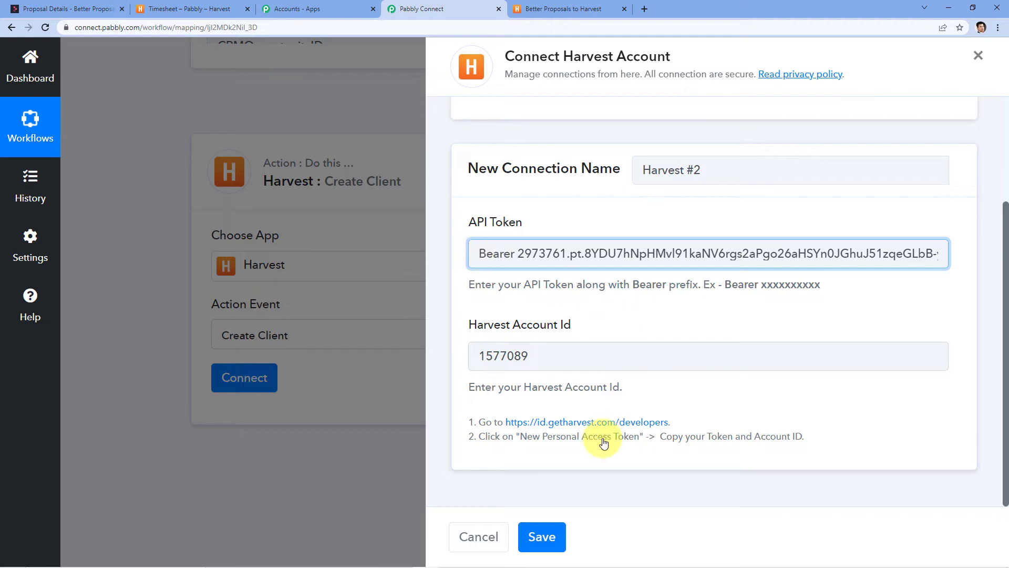
left_click(541, 536)
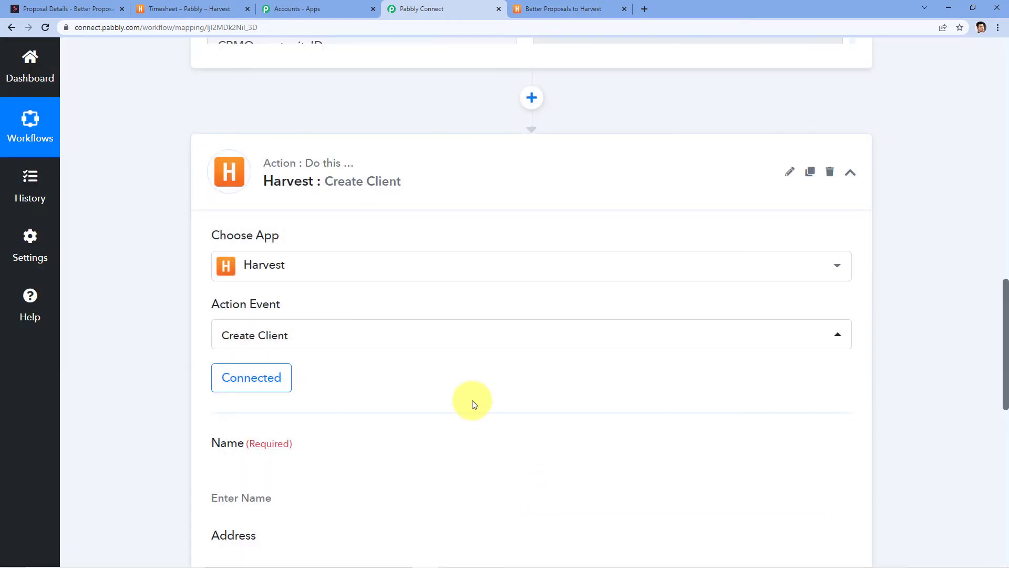
scroll(472, 399, "down", 2)
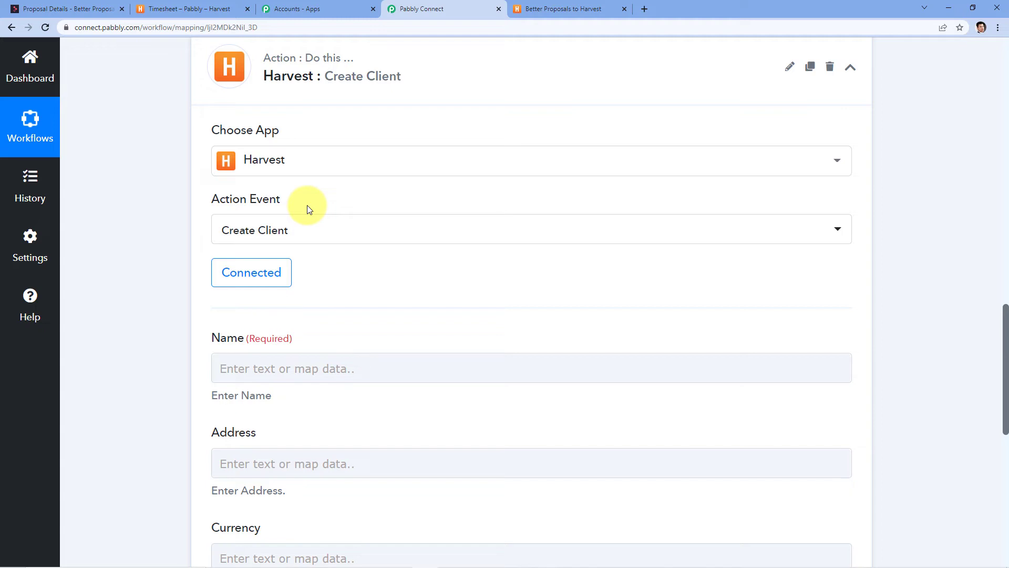
scroll(336, 205, "down", 2)
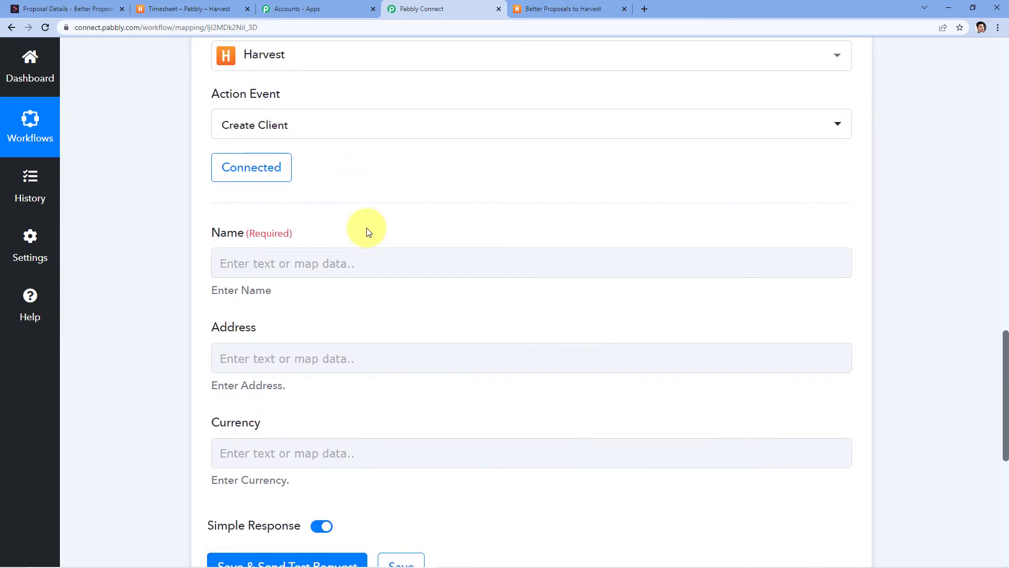
scroll(367, 232, "up", 9)
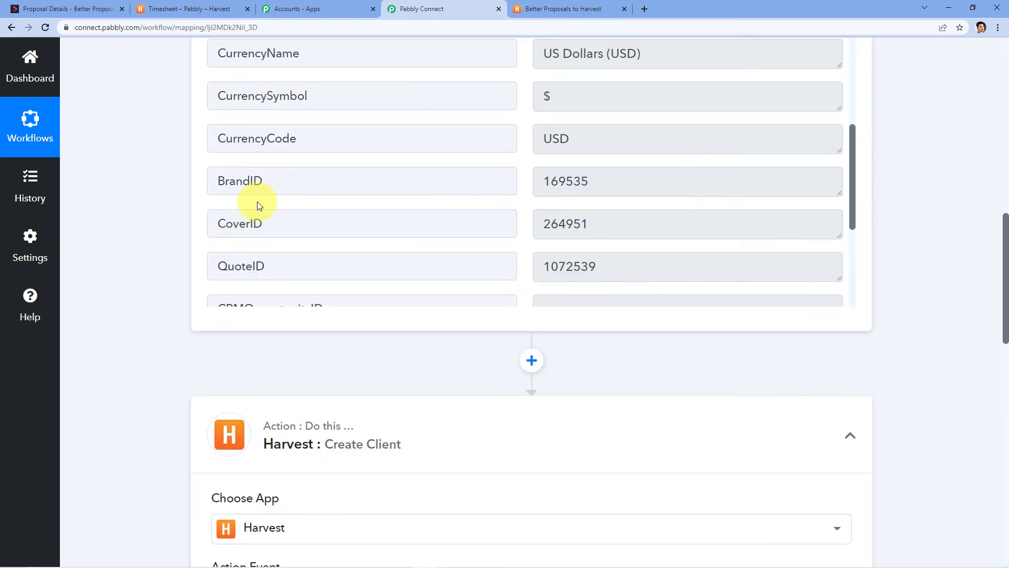
scroll(315, 221, "down", 5)
scroll(465, 266, "up", 2)
scroll(961, 314, "up", 5)
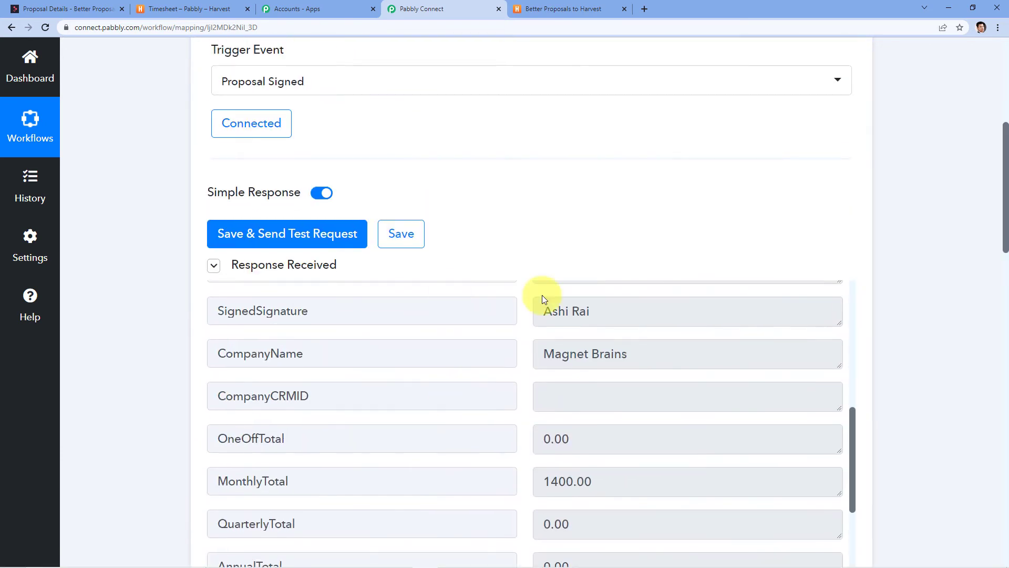
scroll(421, 329, "down", 3)
scroll(157, 329, "down", 4)
scroll(157, 329, "down", 10)
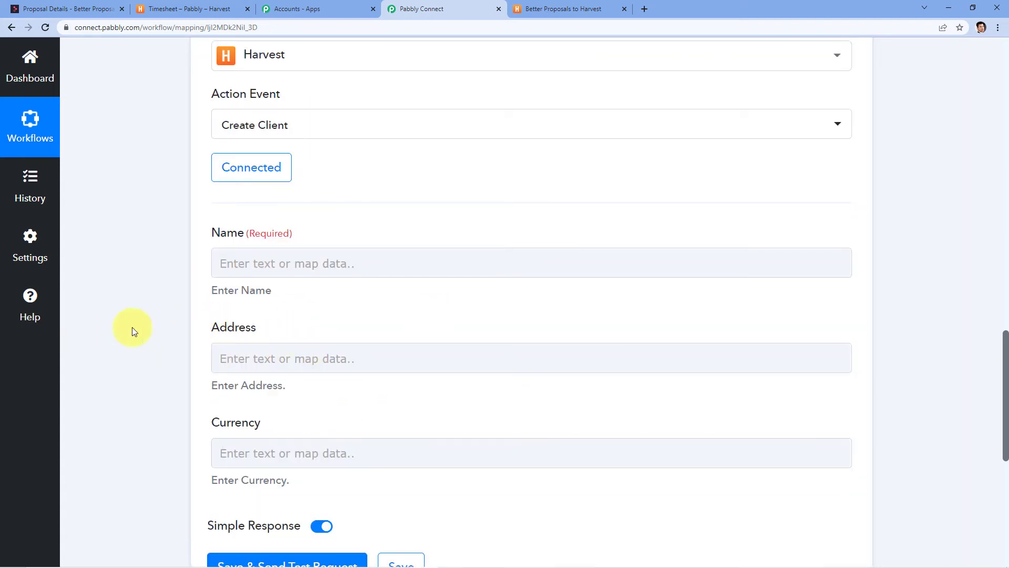
left_click(259, 263)
Map SignedSignature into the client Name, leaving Address empty.
left_click(308, 370)
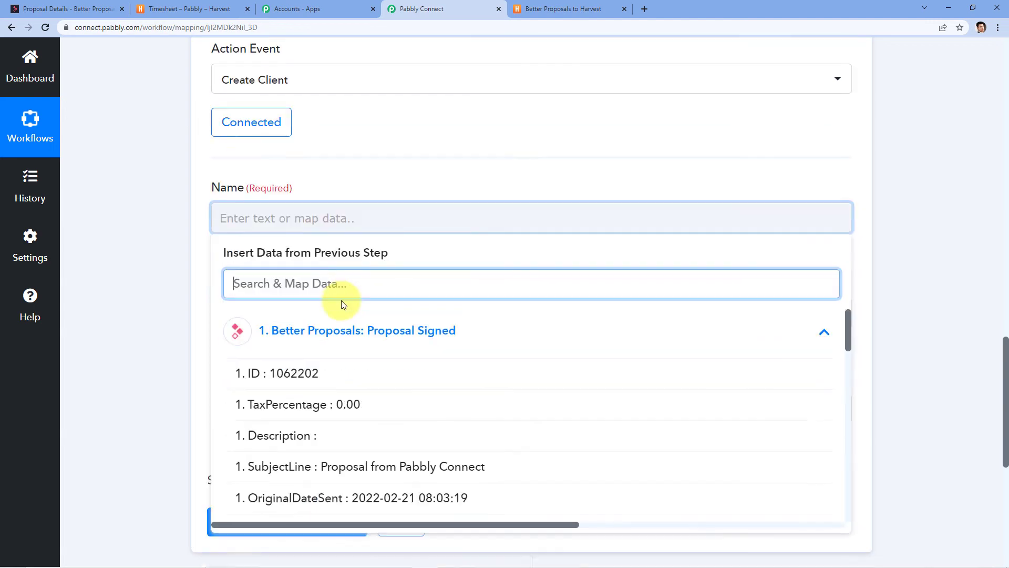
scroll(343, 305, "down", 7)
left_click(337, 303)
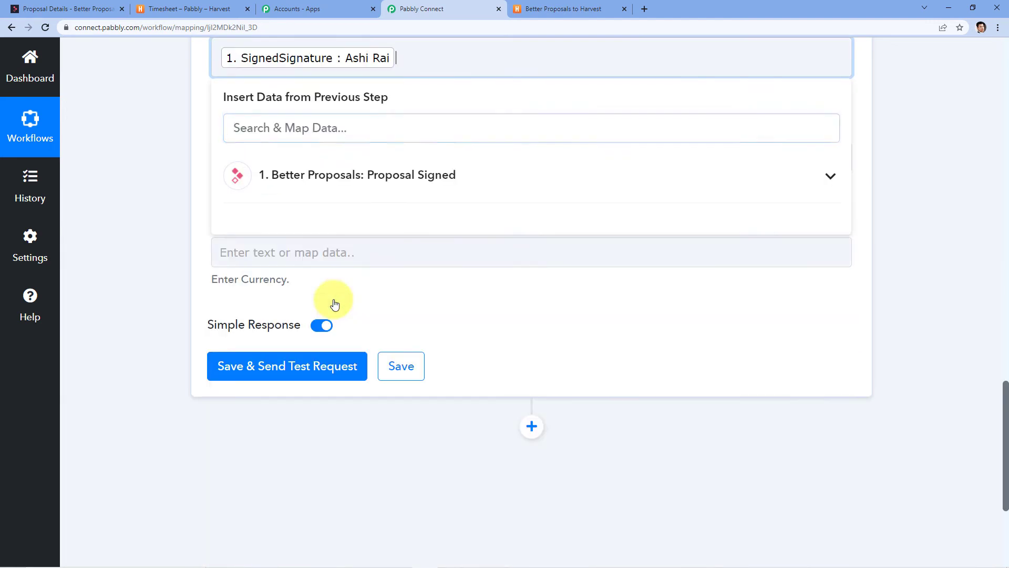
left_click(153, 210)
scroll(189, 270, "up", 4)
left_click(290, 367)
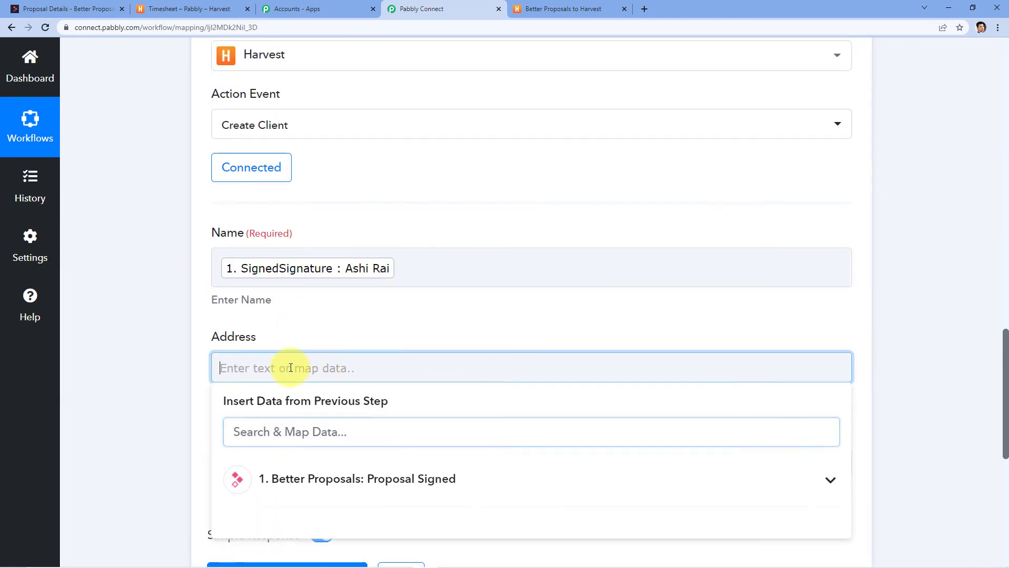
left_click(147, 327)
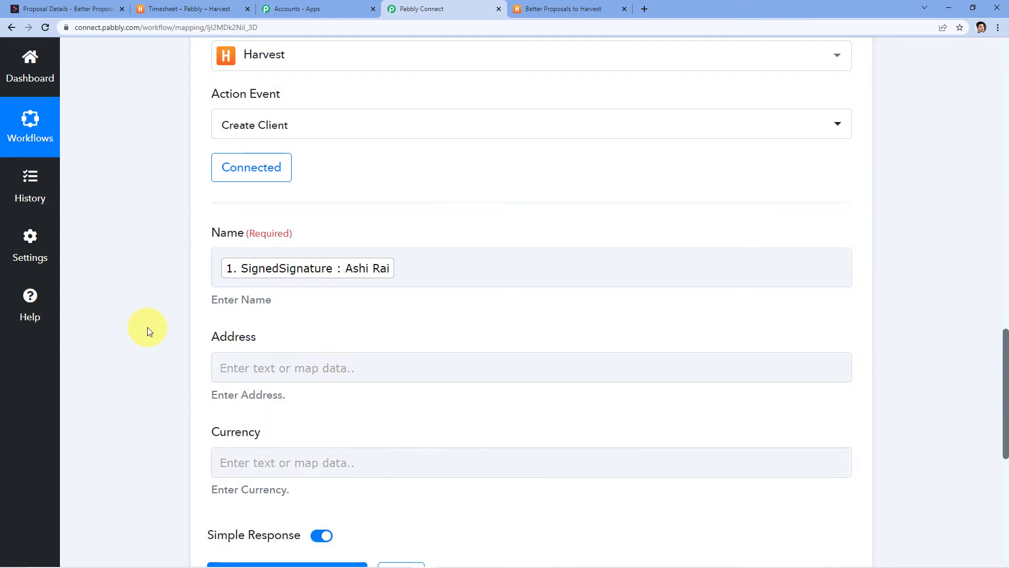
scroll(147, 327, "down", 4)
Map CurrencyName into Currency, then save and send a test request.
left_click(227, 264)
left_click(284, 361)
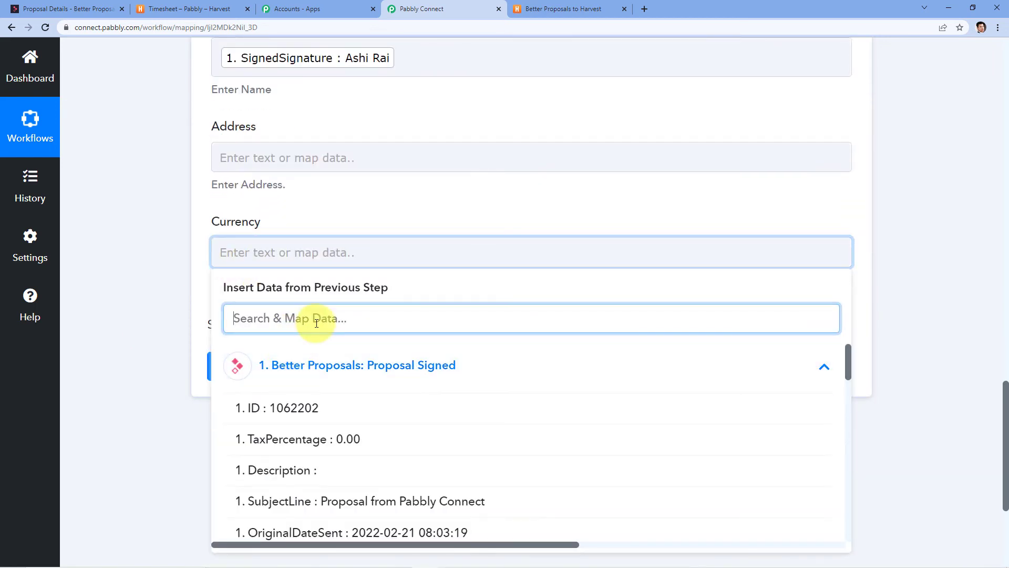
scroll(315, 326, "down", 4)
scroll(382, 370, "down", 6)
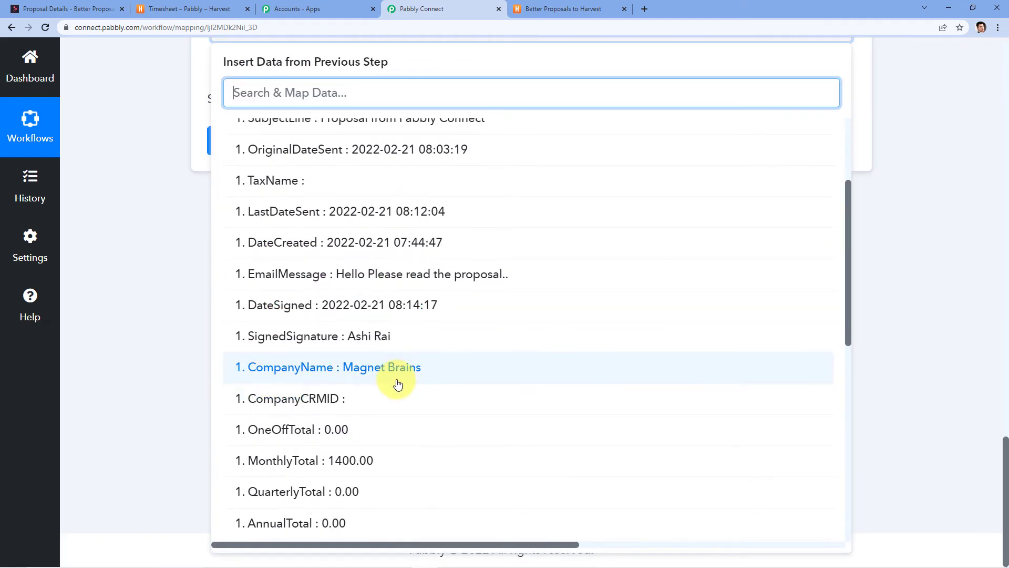
scroll(382, 370, "down", 3)
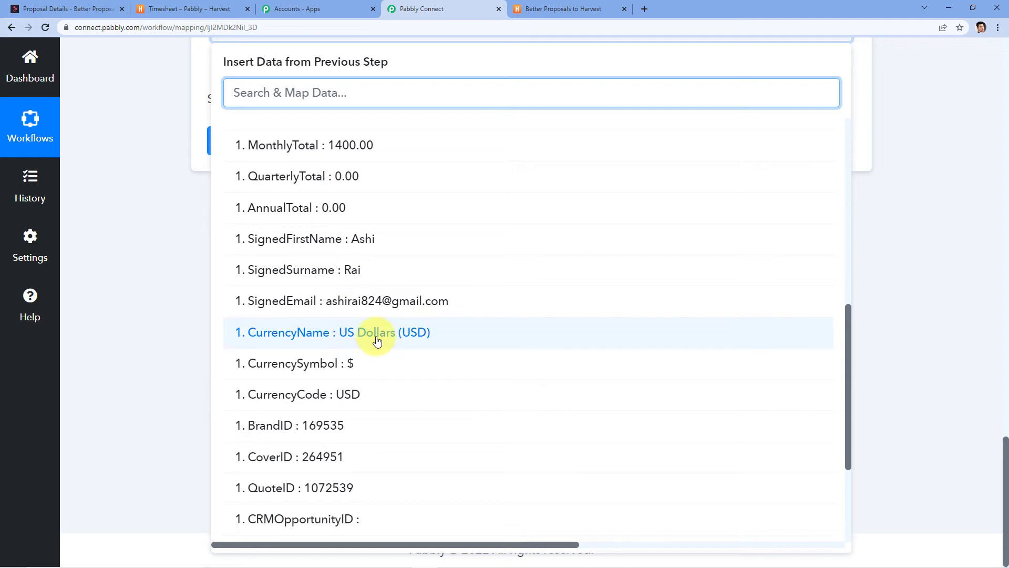
left_click(373, 338)
left_click(164, 346)
scroll(229, 368, "up", 4)
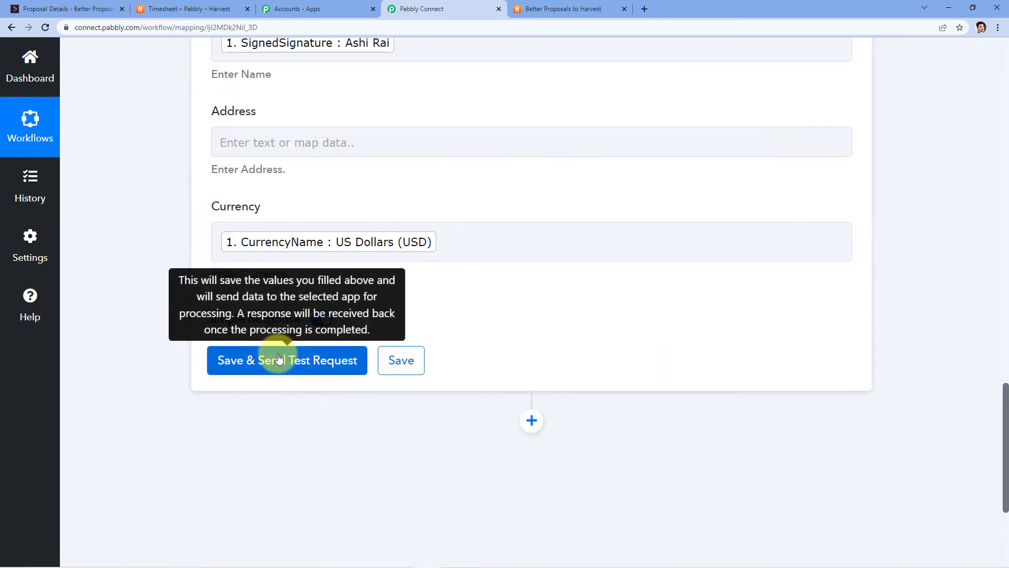
left_click(265, 366)
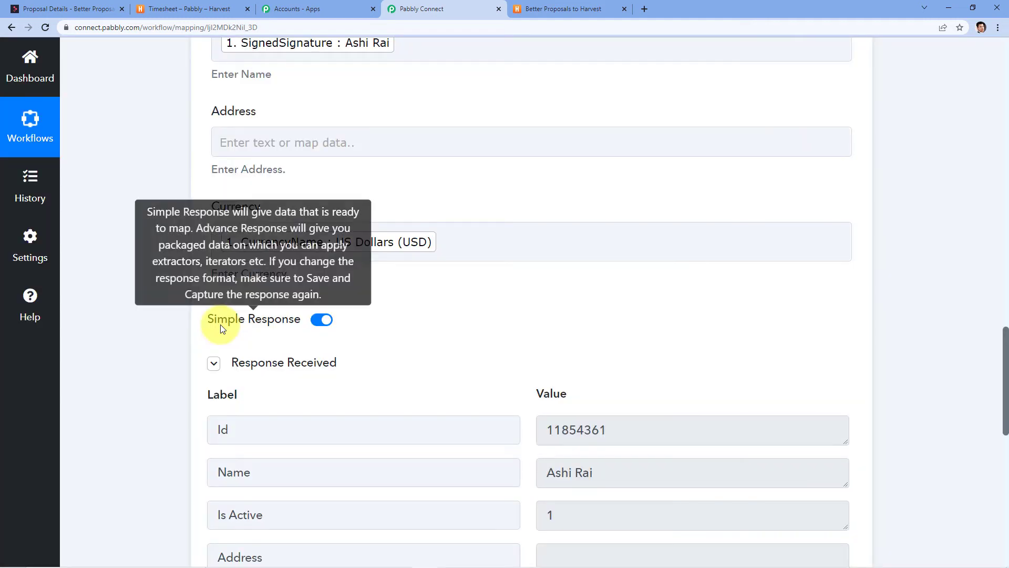
Confirm the new client in Harvest's Clients list and close the access-token tab.
scroll(443, 396, "down", 2)
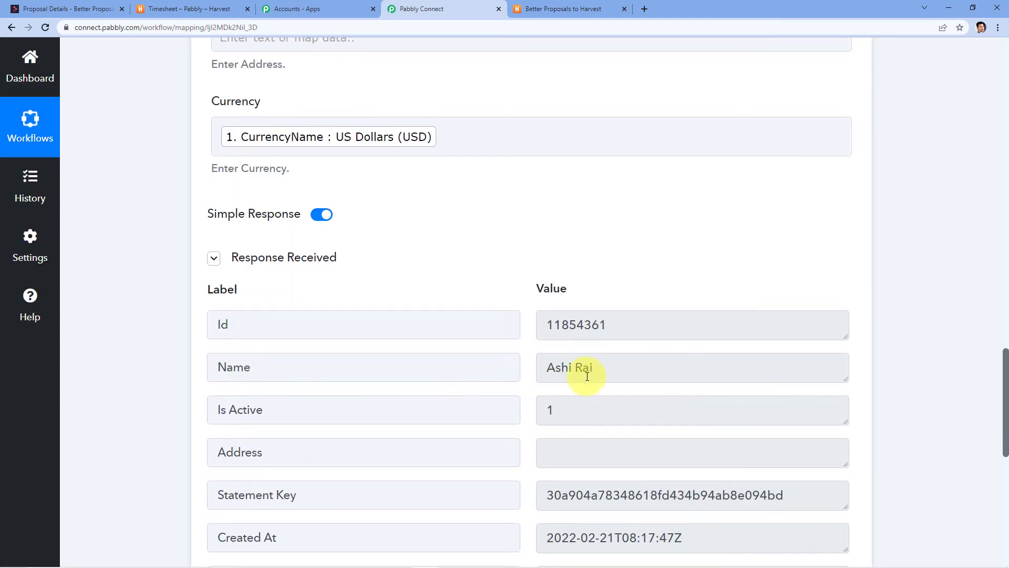
left_click(225, 4)
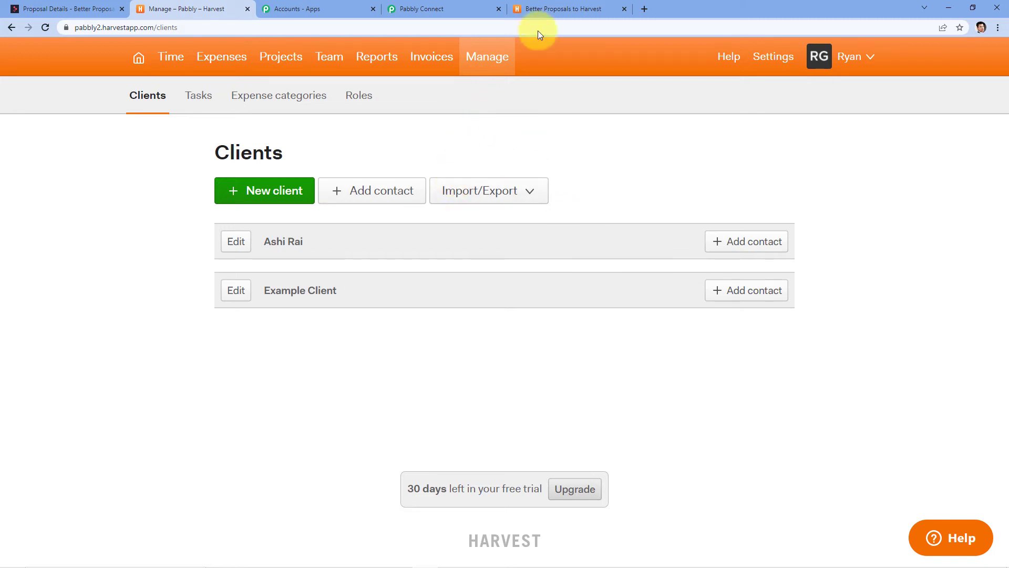
left_click(559, 7)
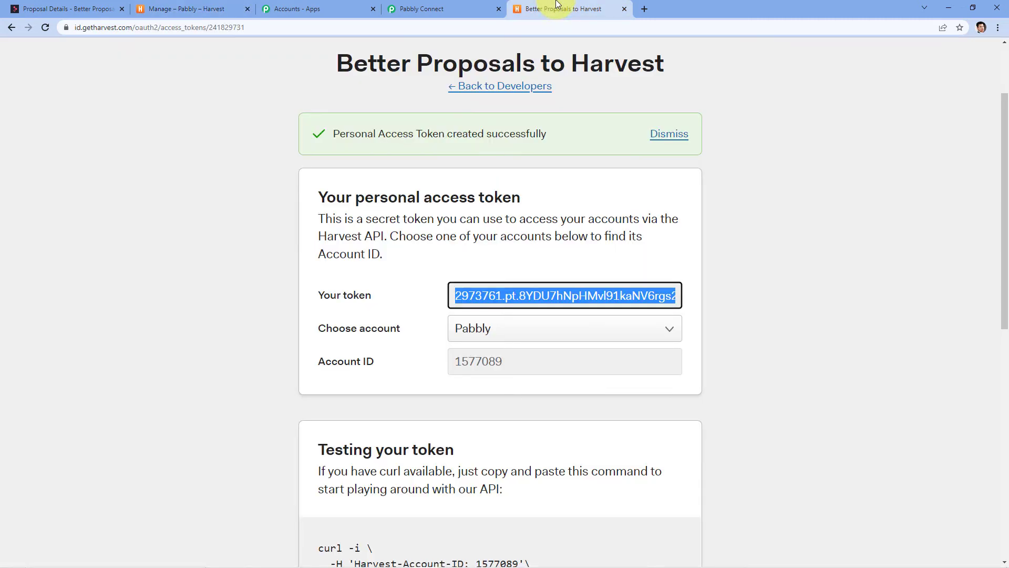
left_click(625, 10)
scroll(387, 159, "down", 5)
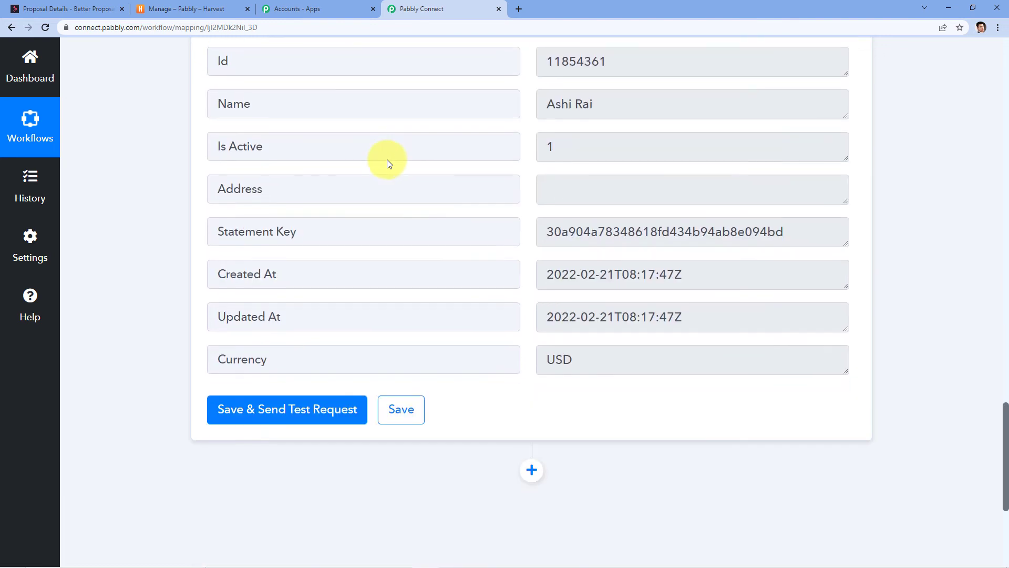
Add a new Harvest action step after Create Client with the Create Invoice event.
scroll(387, 159, "down", 5)
left_click(531, 208)
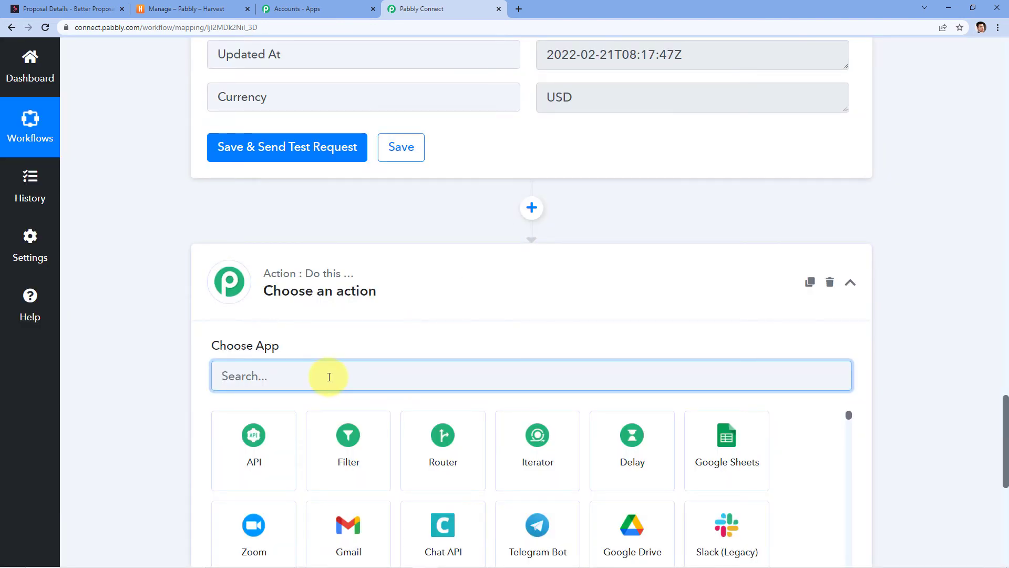
type("Harve")
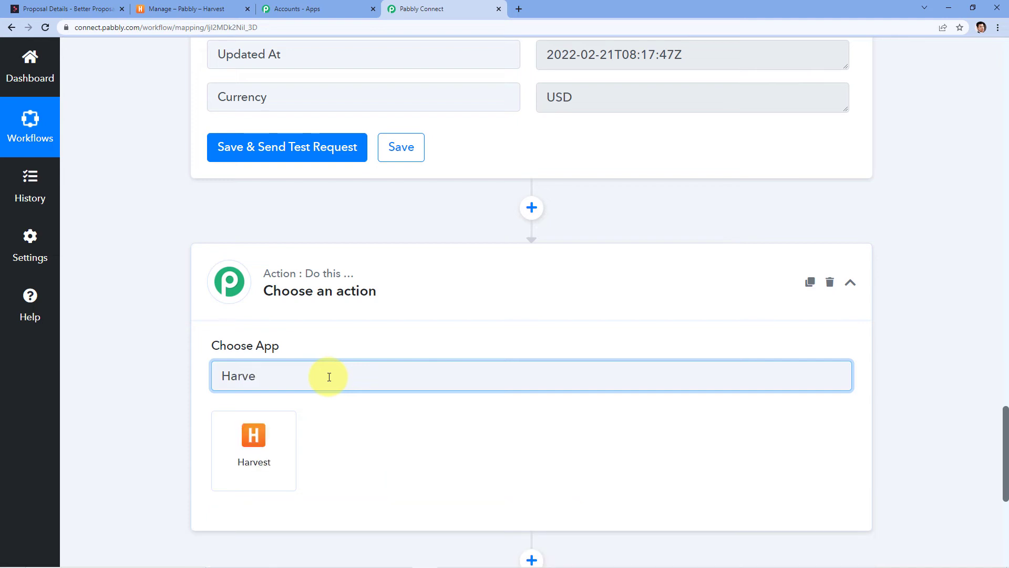
left_click(266, 435)
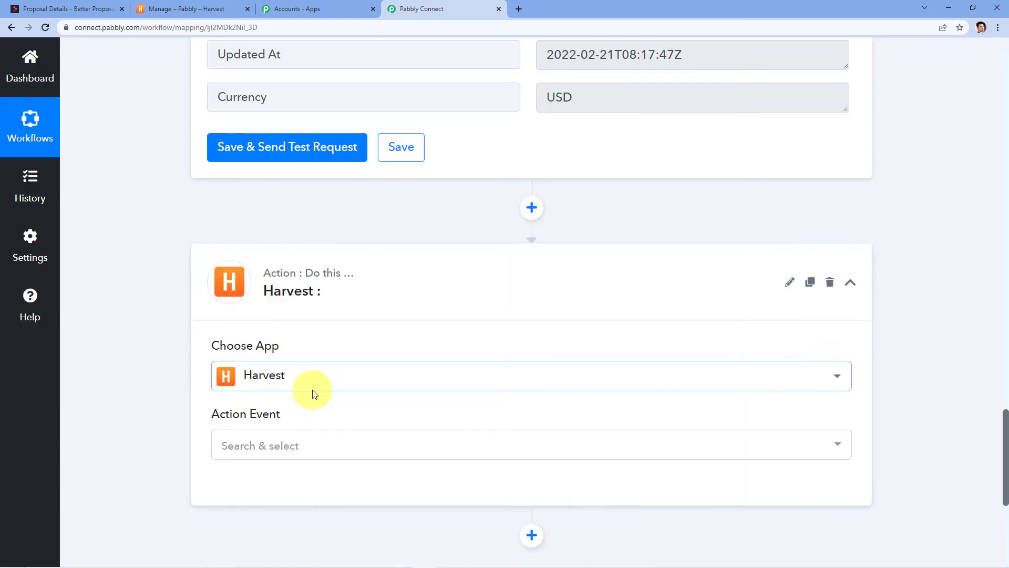
left_click(299, 444)
type("Create")
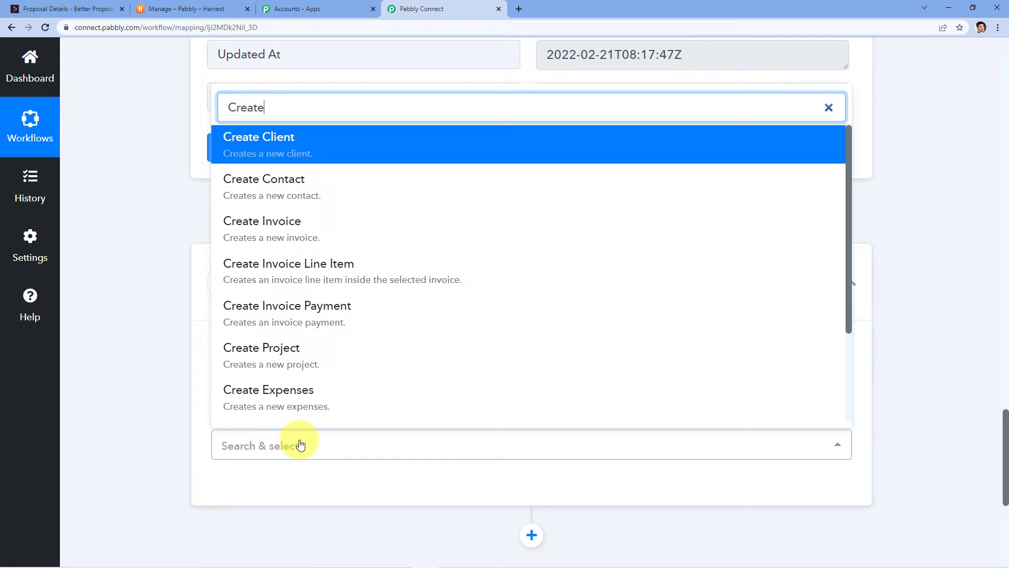
left_click(326, 222)
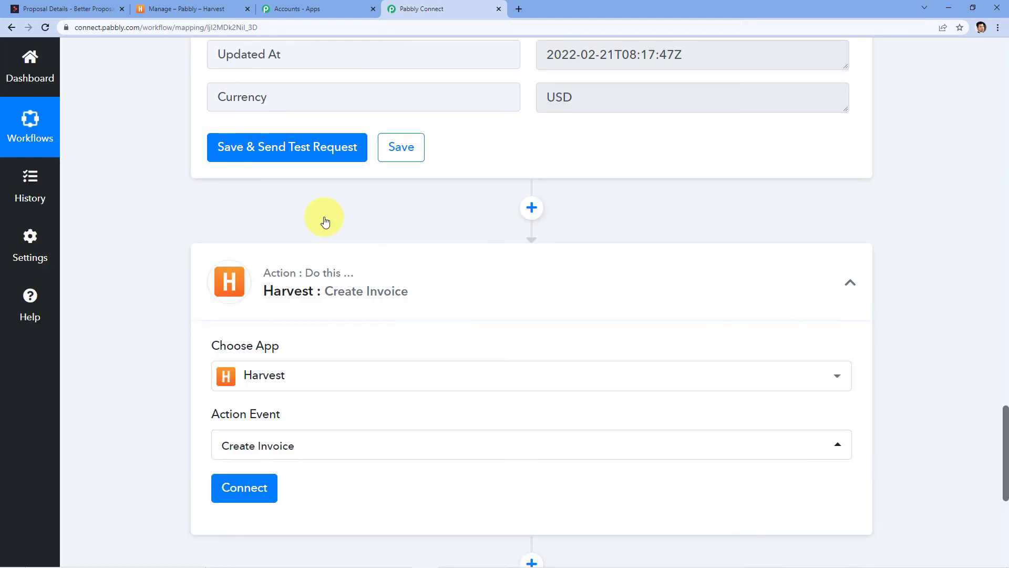
Link the step to the existing Harvest #2 connection and save it.
scroll(322, 425, "down", 4)
left_click(235, 286)
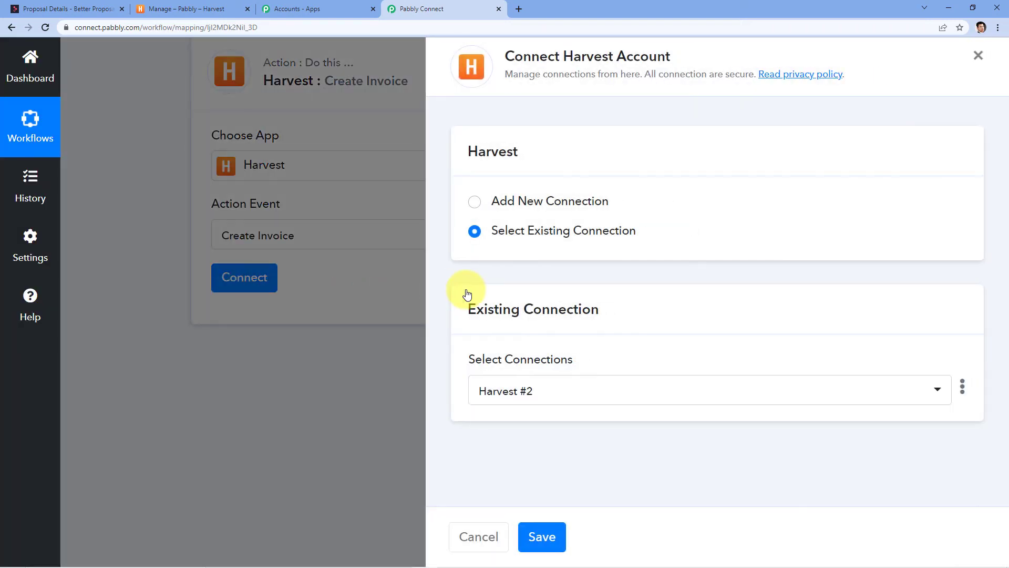
left_click(542, 537)
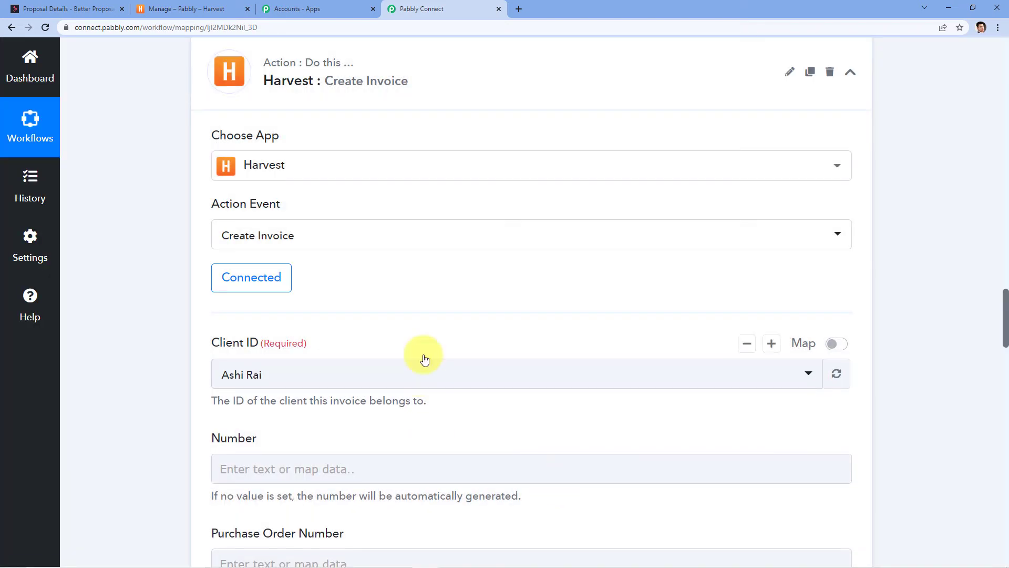
Switch Client ID to mapped and insert the Create Client step's Id (11854361).
scroll(422, 336, "down", 2)
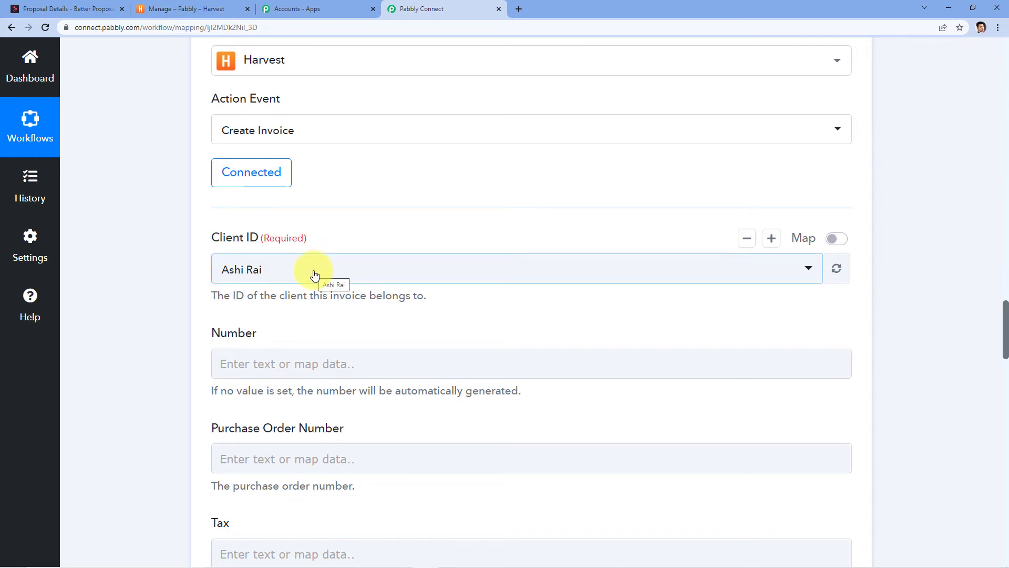
left_click_drag(221, 293, 405, 292)
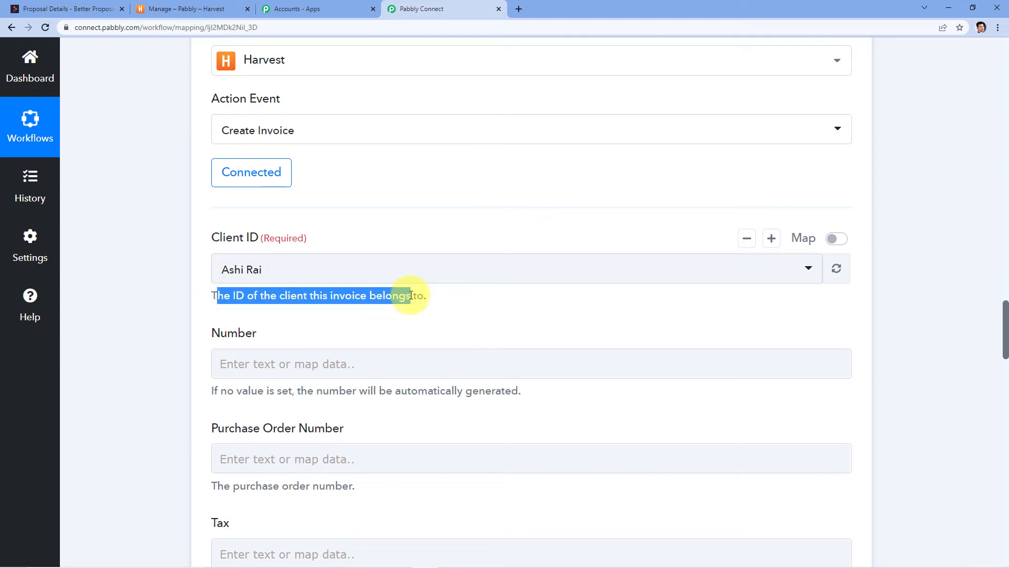
left_click(462, 293)
left_click(469, 276)
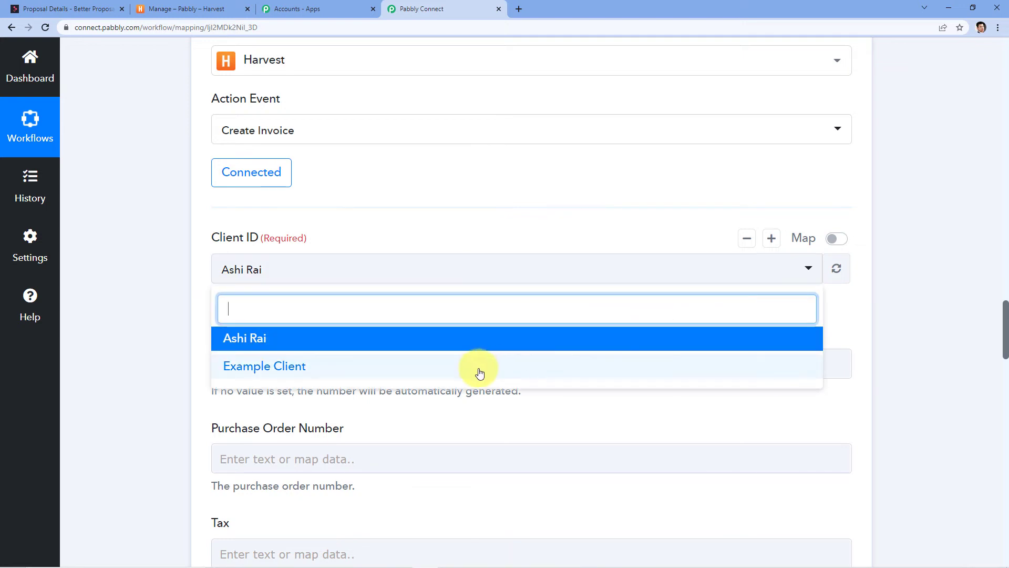
left_click(832, 242)
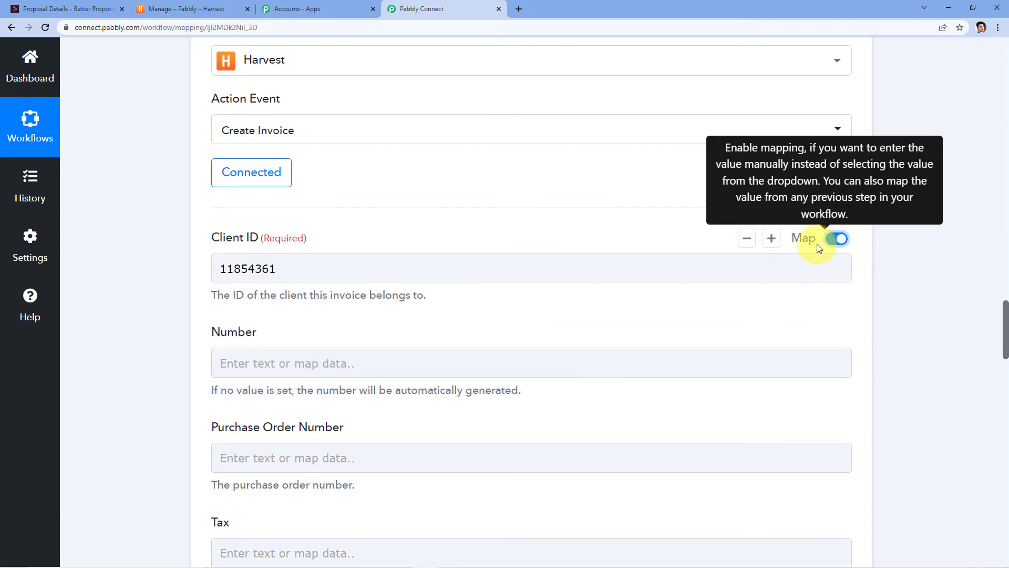
left_click(801, 266)
left_click(295, 274)
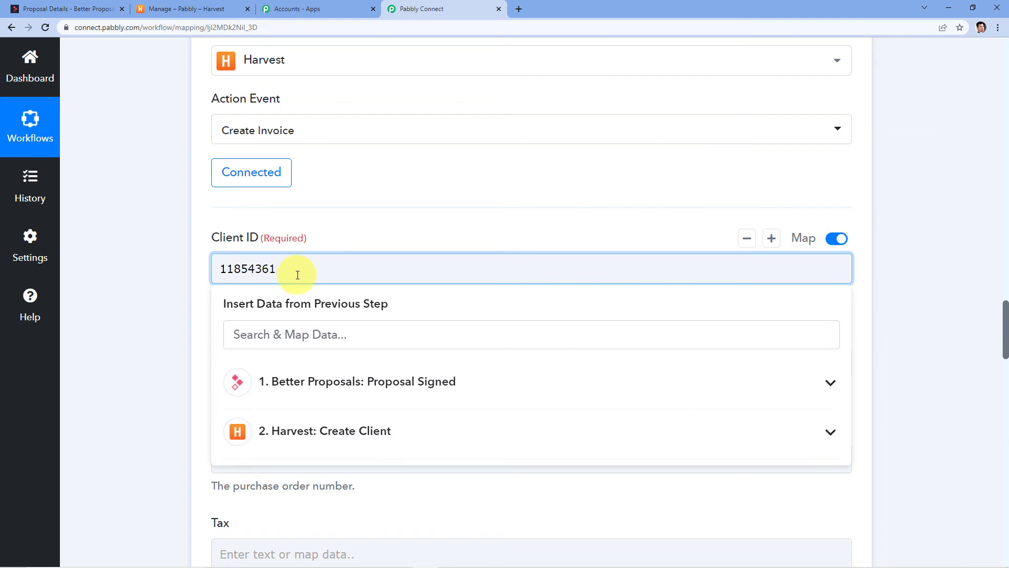
scroll(326, 284, "down", 2)
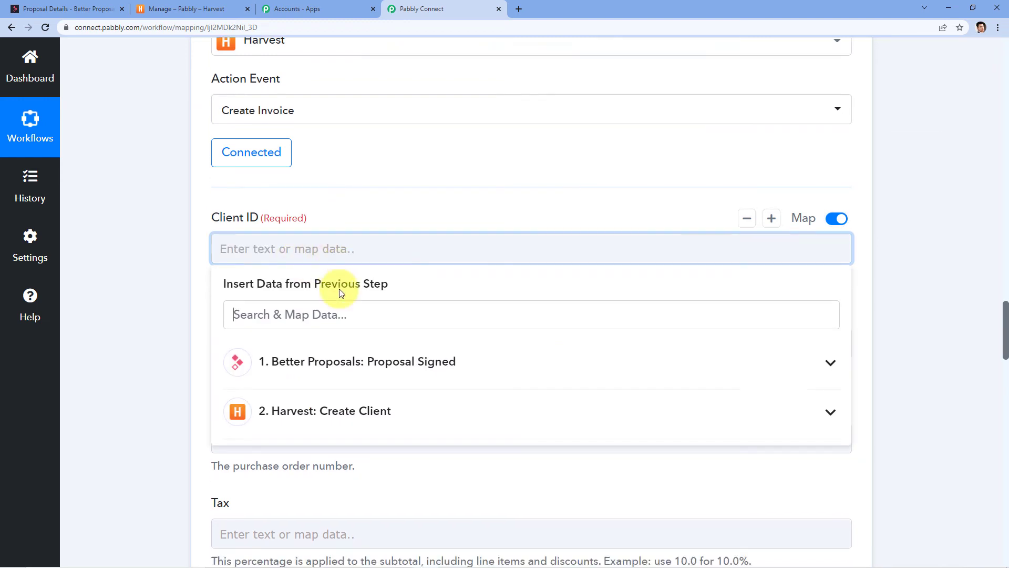
left_click(323, 338)
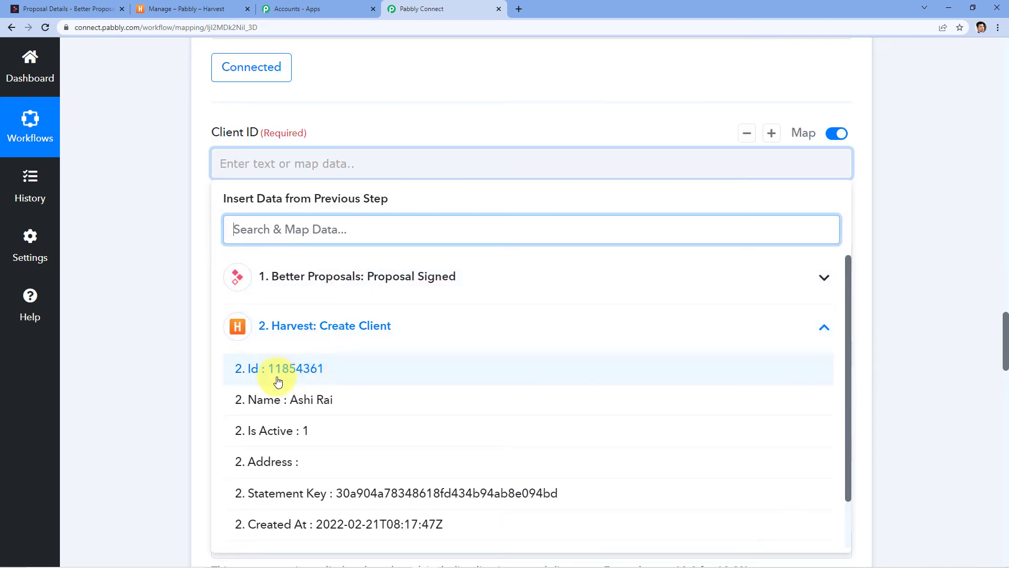
left_click(303, 374)
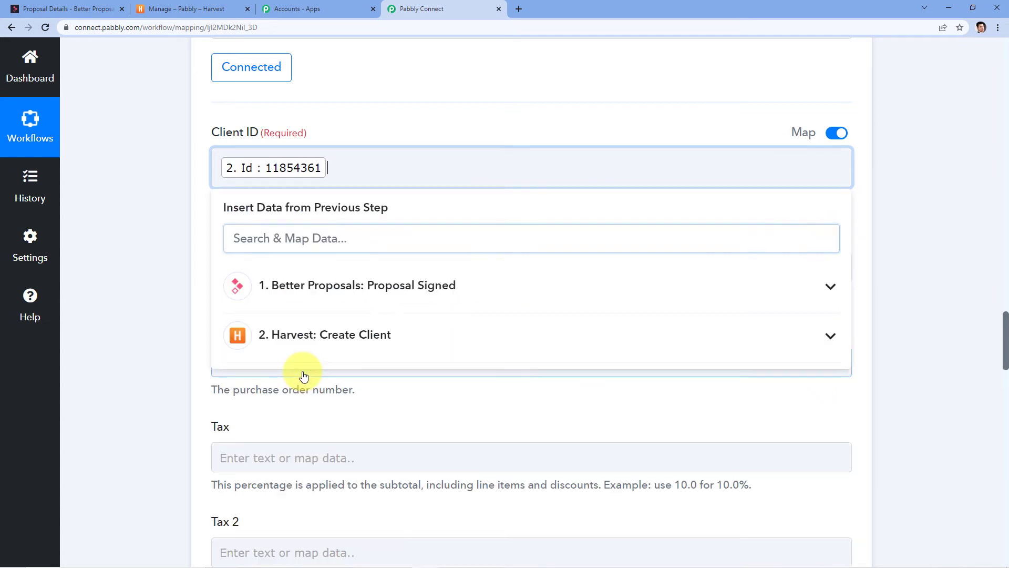
left_click(381, 121)
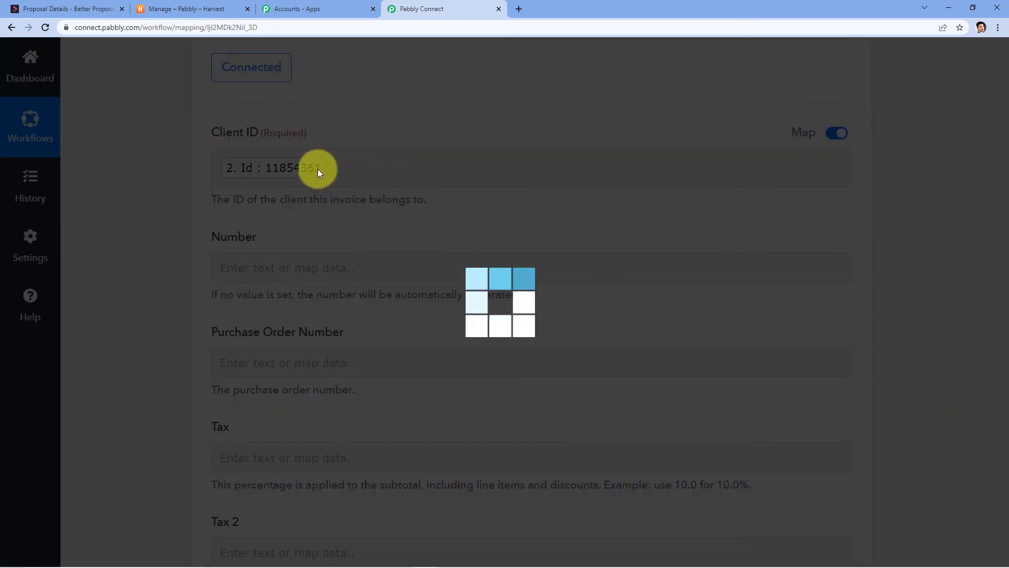
Fill the invoice Subject with the signed proposal's SubjectLine.
scroll(286, 260, "down", 2)
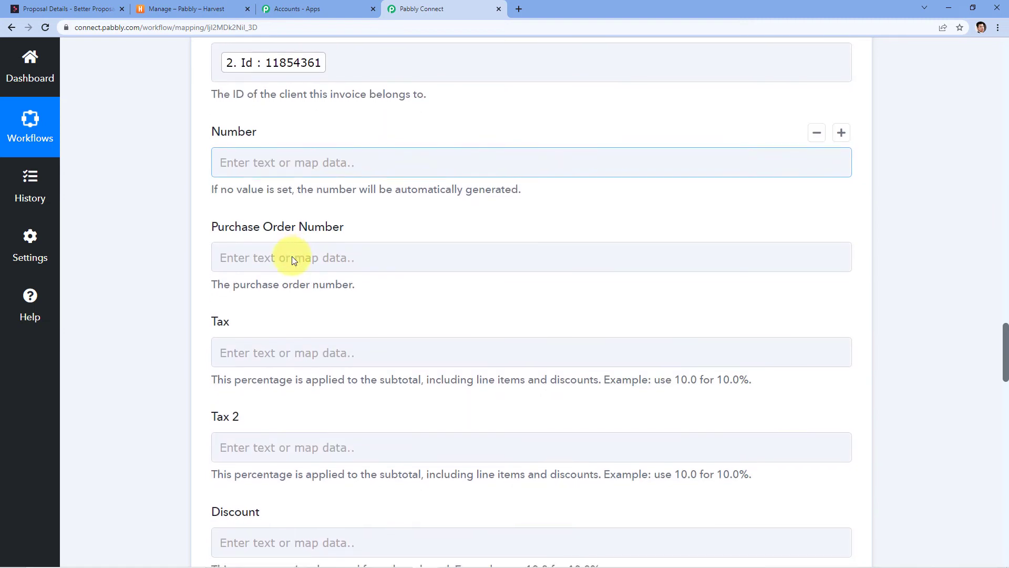
scroll(271, 162, "down", 2)
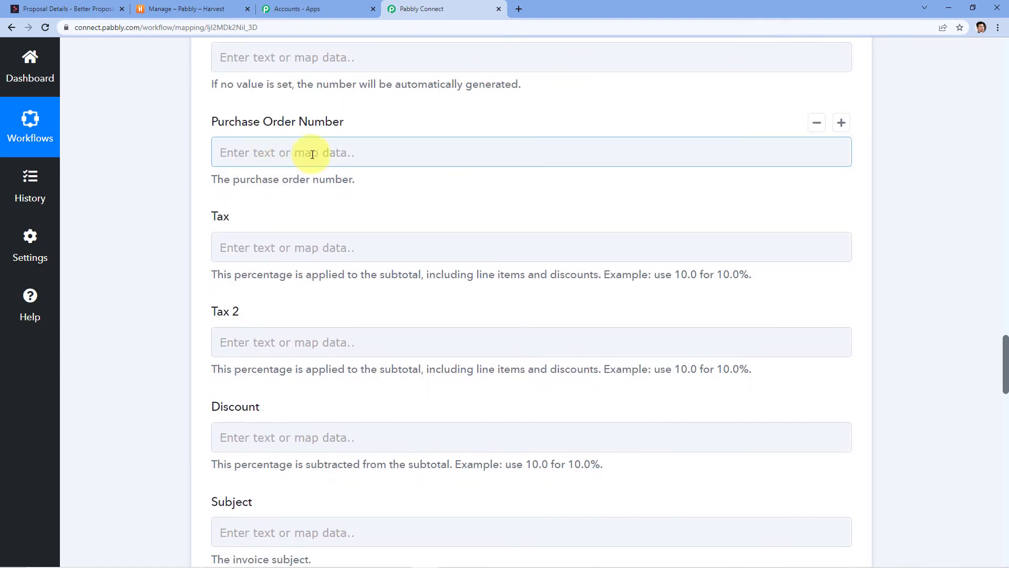
scroll(263, 217, "down", 6)
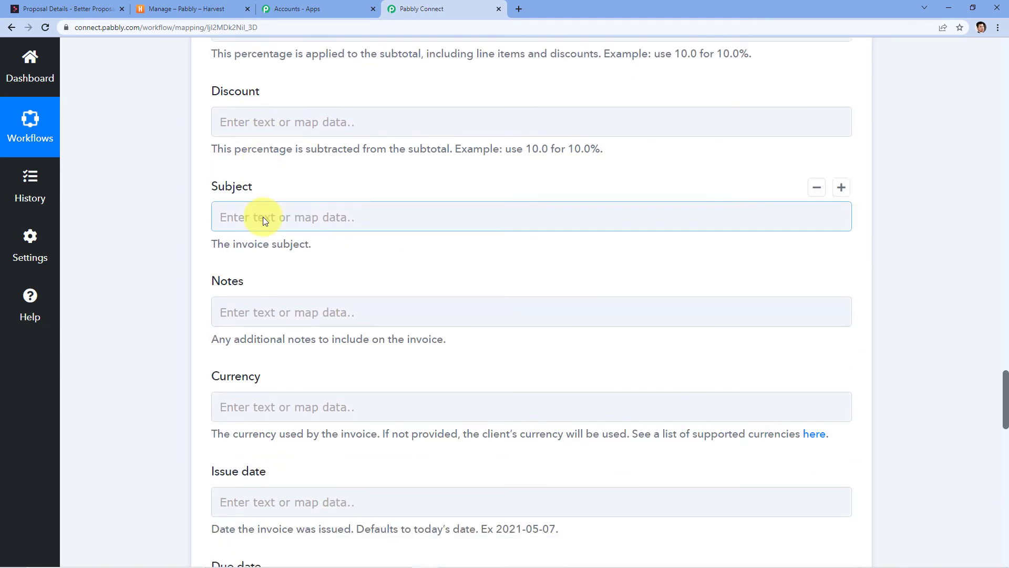
left_click(262, 216)
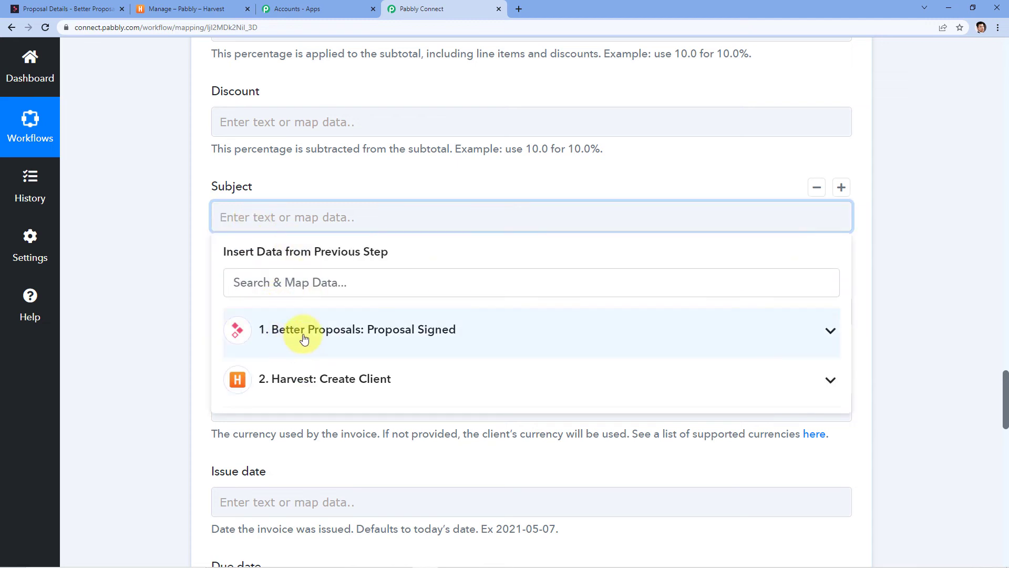
left_click(304, 337)
scroll(413, 315, "down", 3)
scroll(391, 374, "down", 2)
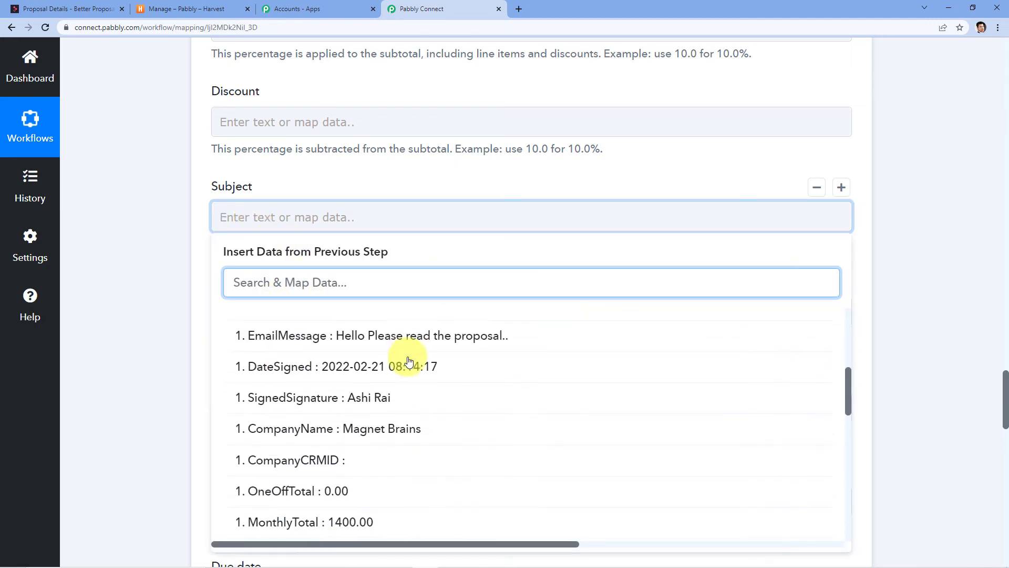
scroll(391, 384, "up", 1)
scroll(391, 388, "down", 6)
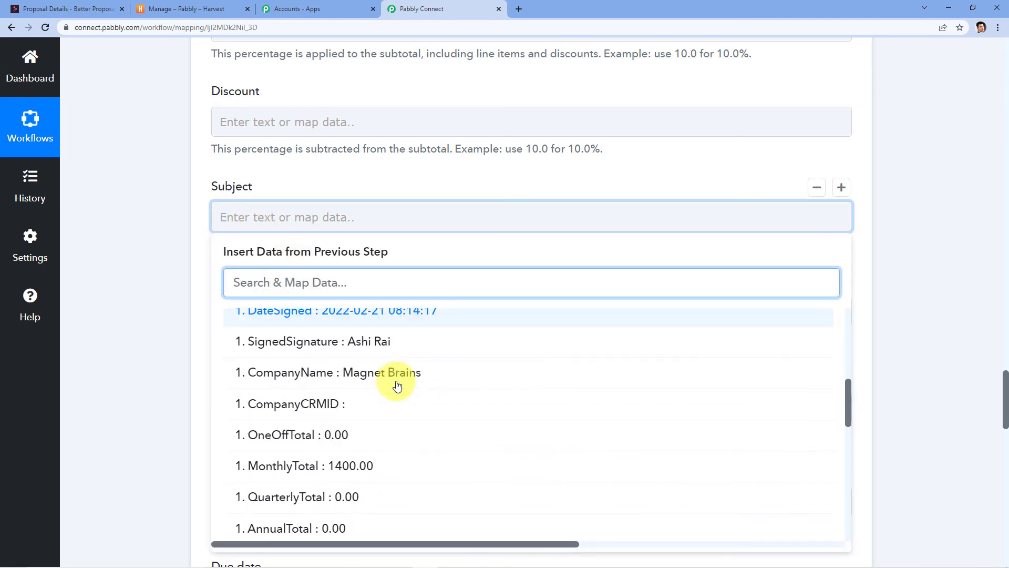
scroll(365, 503, "down", 2)
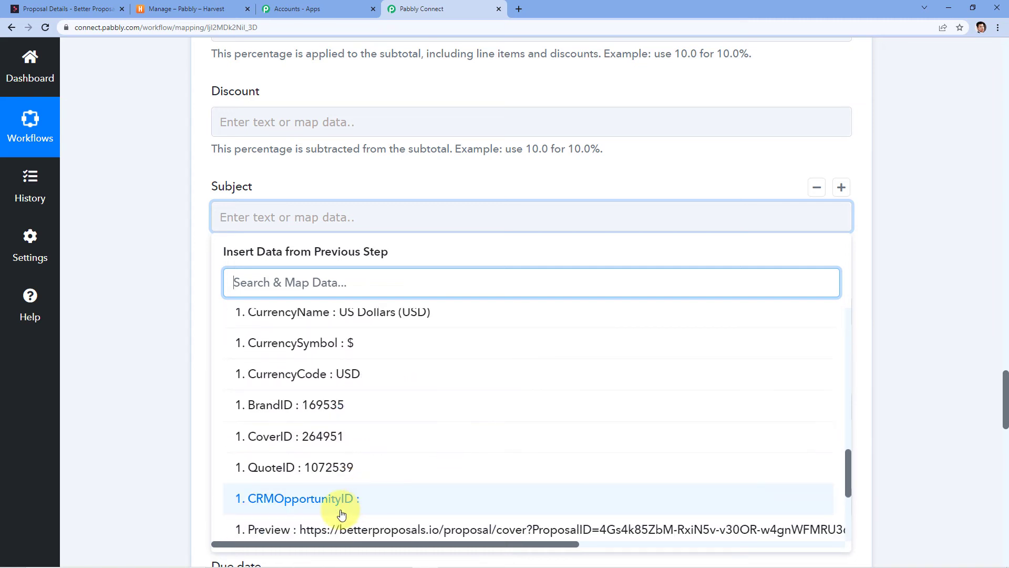
scroll(339, 502, "up", 12)
scroll(339, 473, "up", 1)
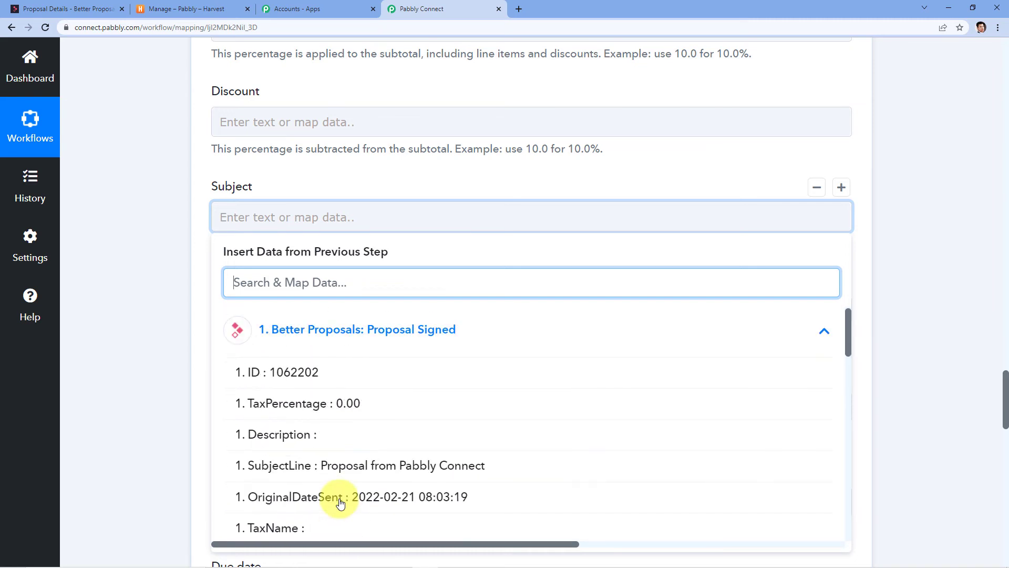
left_click(392, 465)
left_click(196, 324)
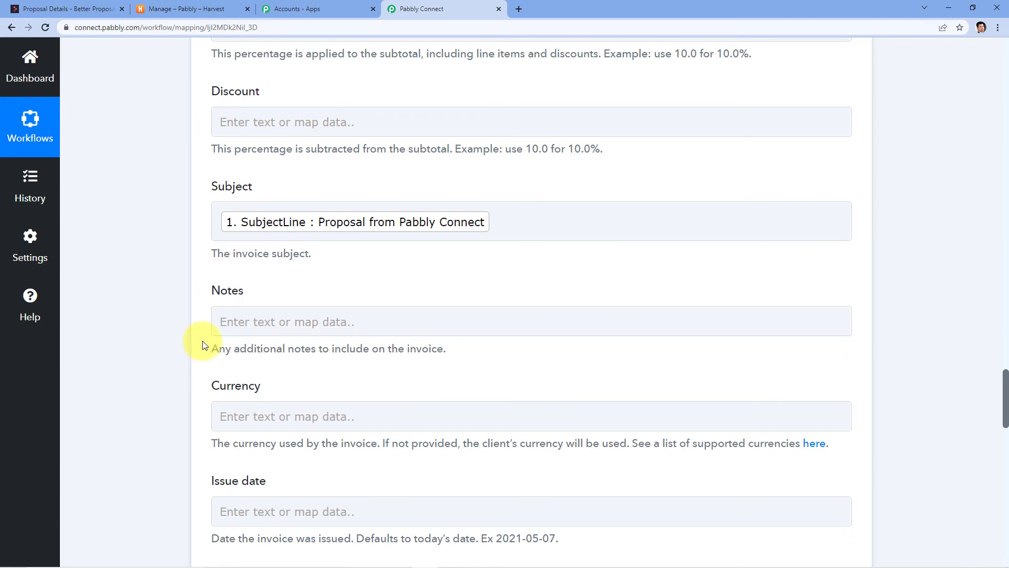
Set the invoice Currency to the proposal's CurrencyName, US Dollars (USD).
left_click(266, 317)
left_click(192, 285)
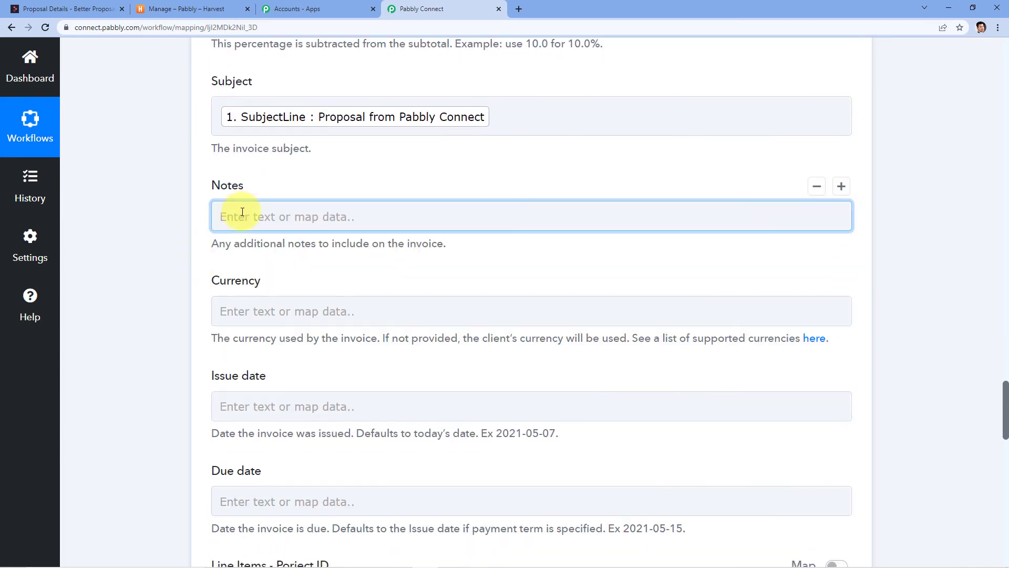
left_click(259, 310)
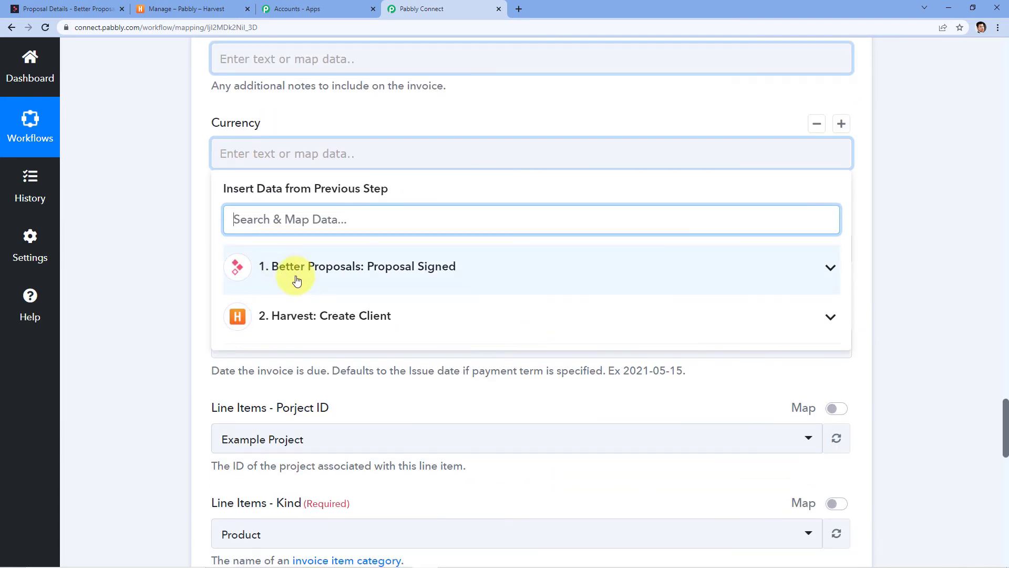
left_click(332, 266)
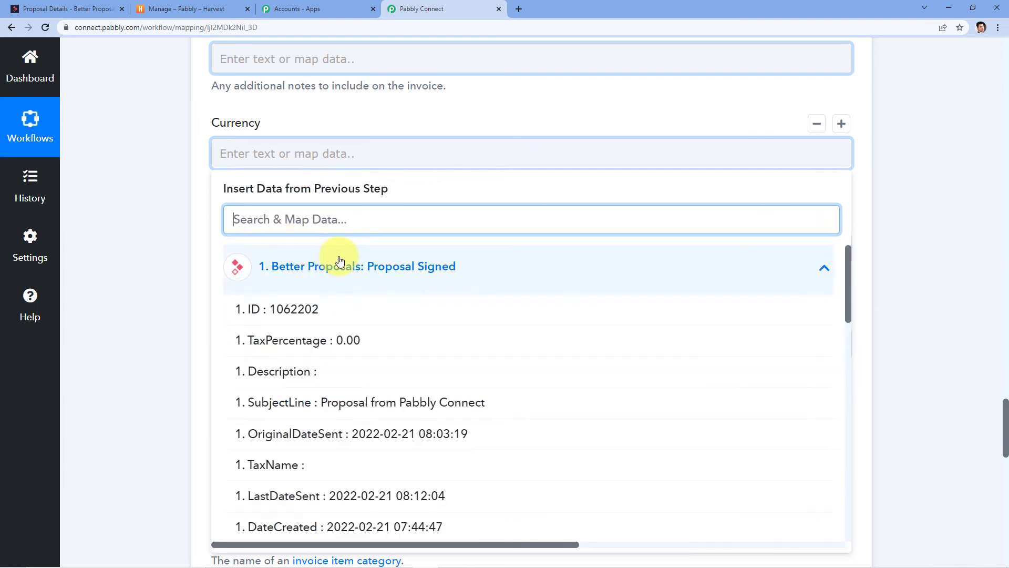
scroll(394, 339, "down", 8)
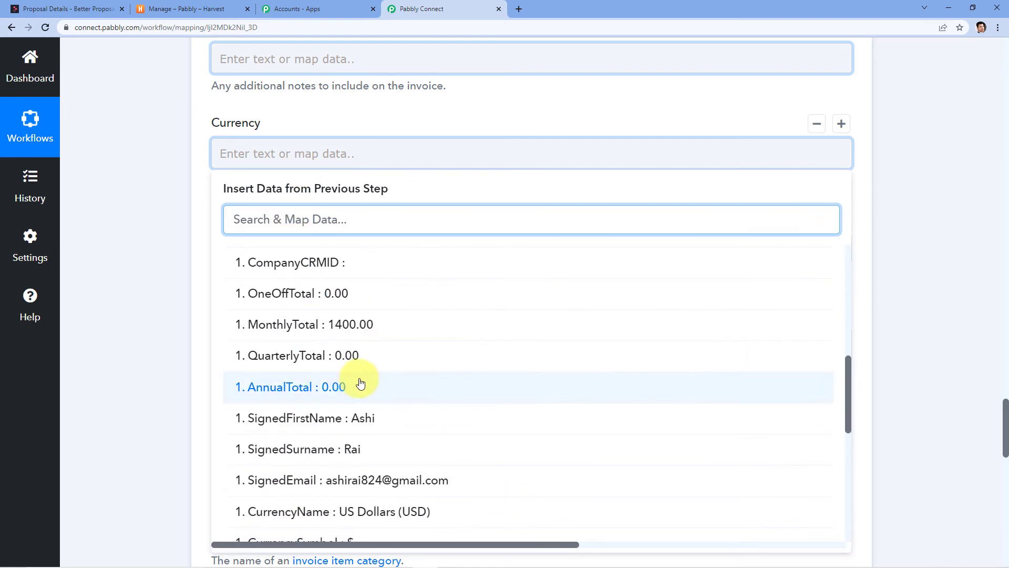
scroll(363, 383, "down", 2)
left_click(371, 395)
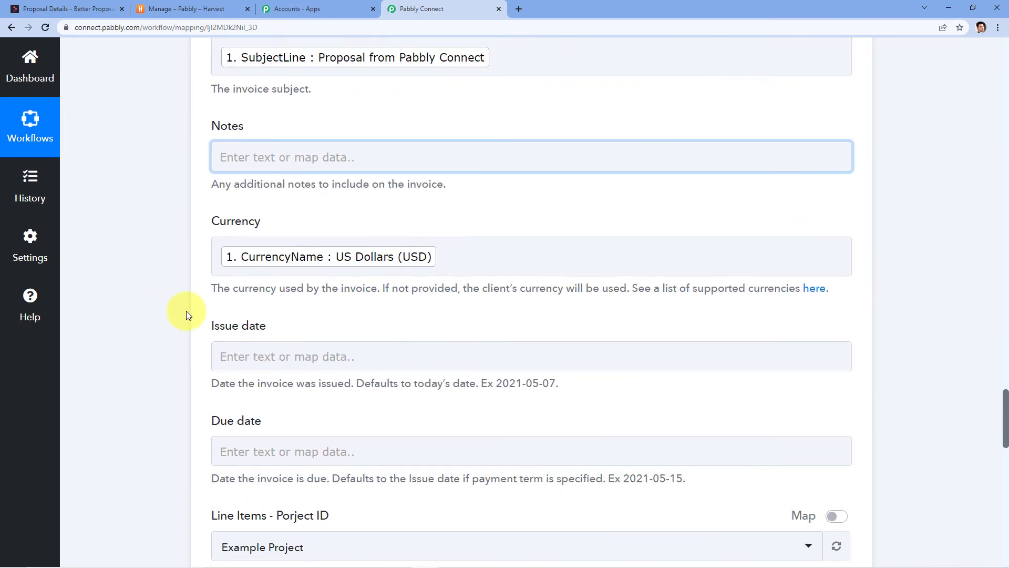
scroll(221, 315, "down", 6)
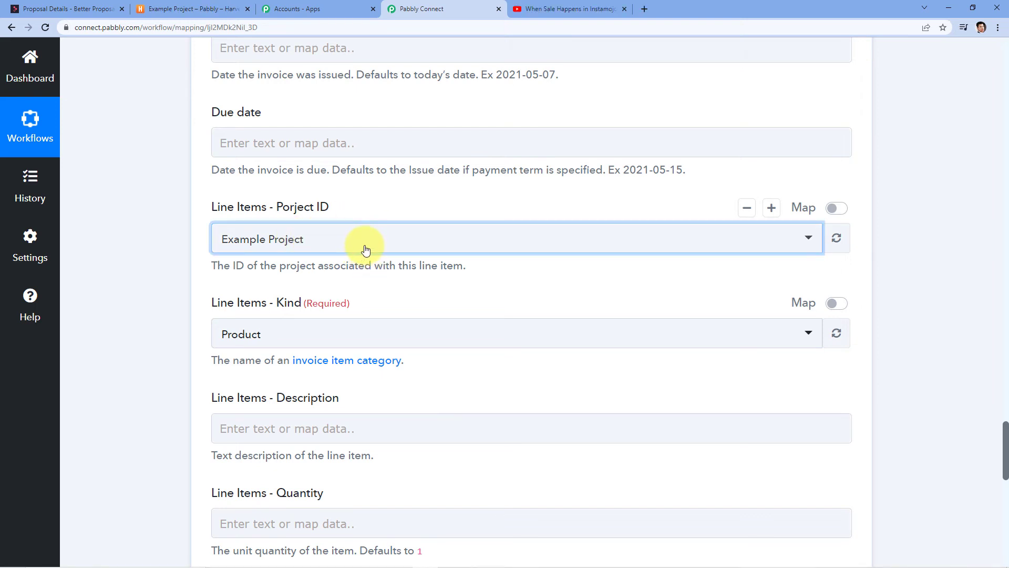
Close the YouTube tab and bring up the Harvest Example Project page.
left_click(623, 9)
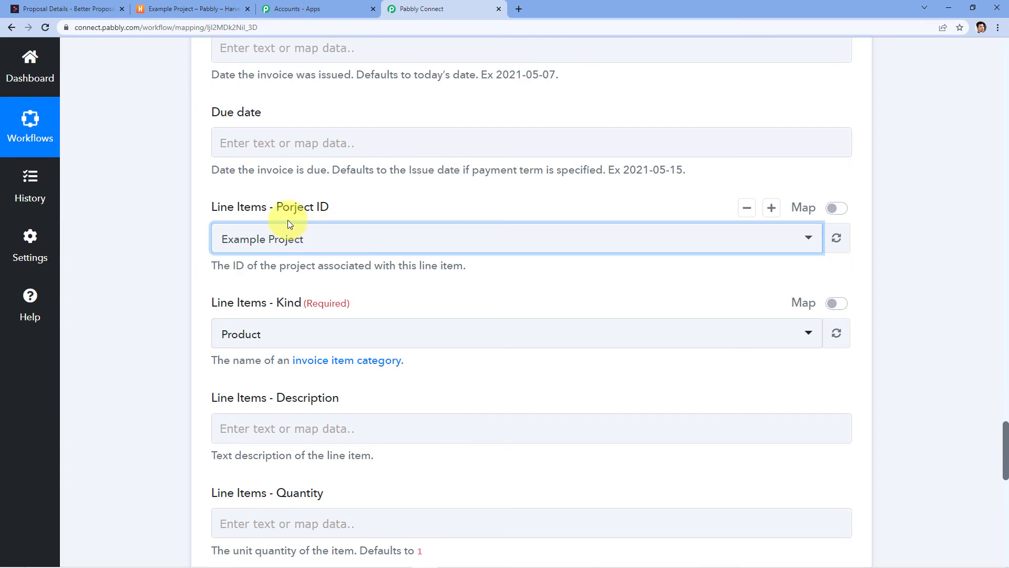
left_click(180, 9)
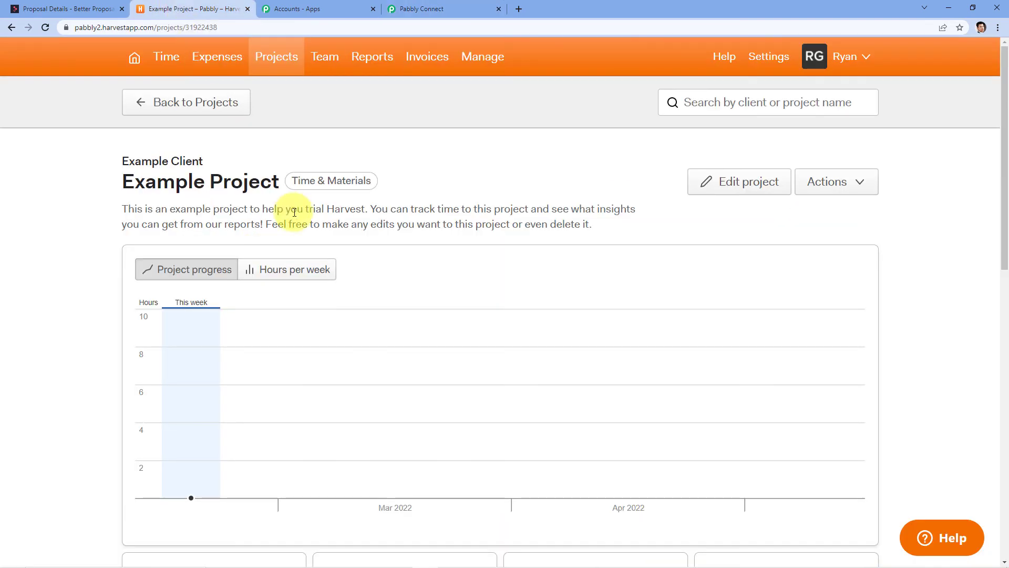
Check Harvest's active projects for Example Project under Example Client, then return to Pabbly Connect.
left_click(280, 56)
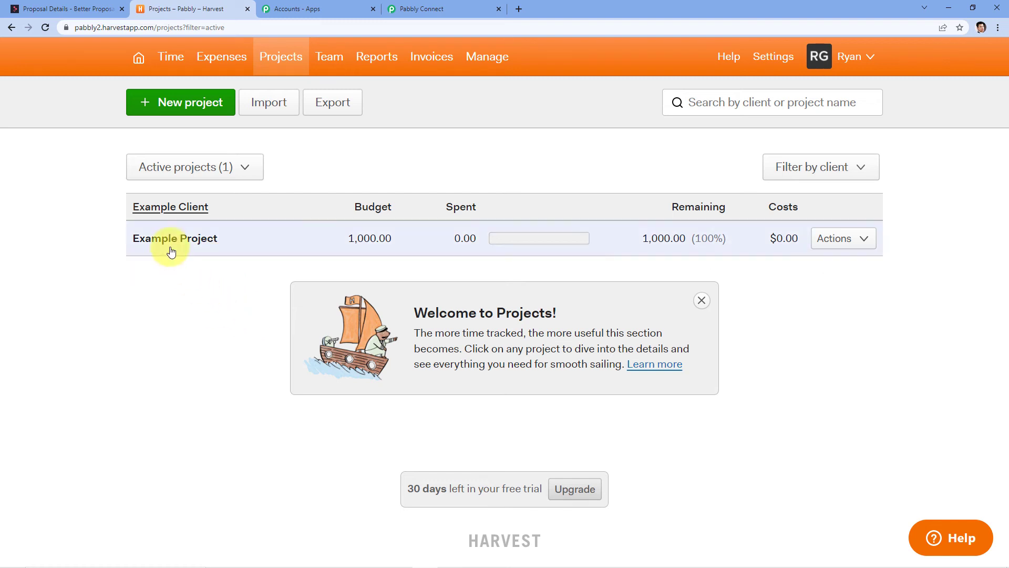
left_click(427, 7)
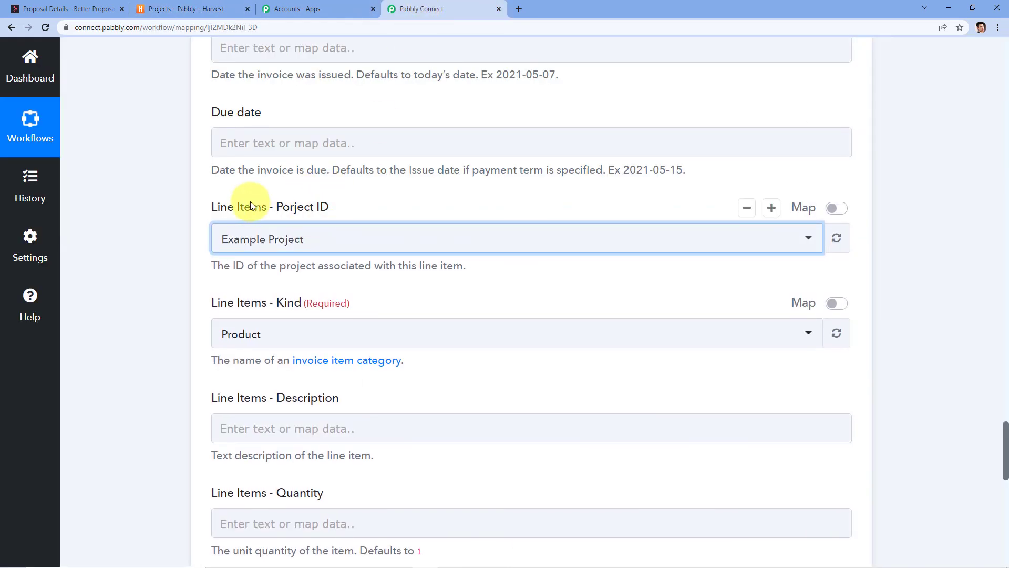
Set the line item project to Example Project and kind to Service, then go to Harvest.
left_click(272, 242)
left_click(273, 306)
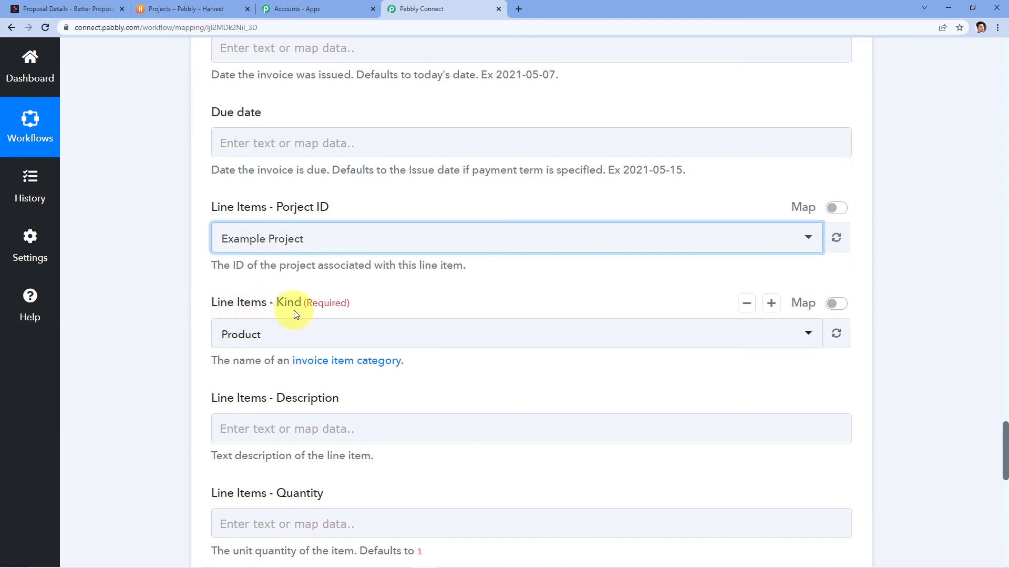
left_click(288, 341)
scroll(297, 276, "down", 3)
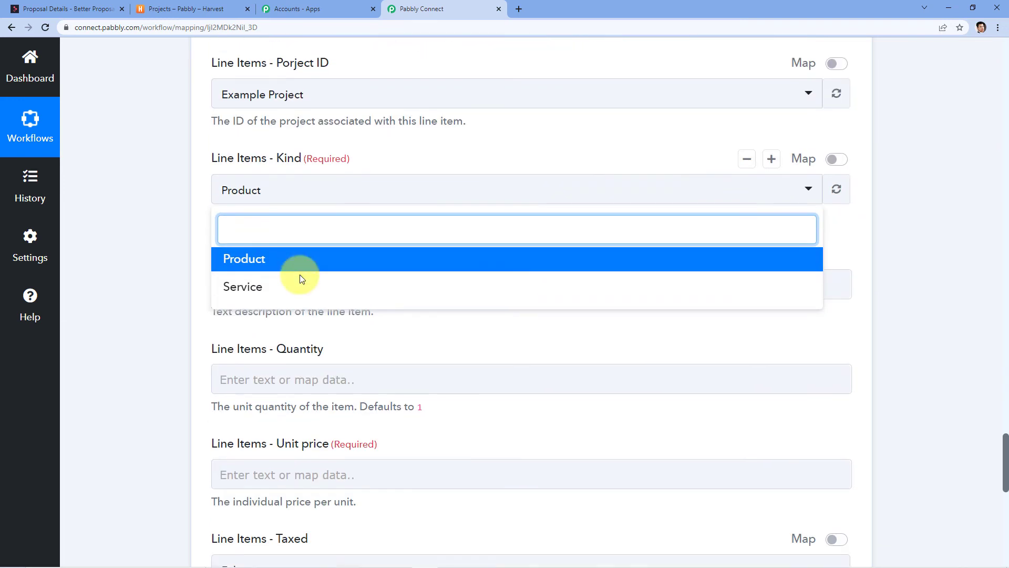
left_click(251, 281)
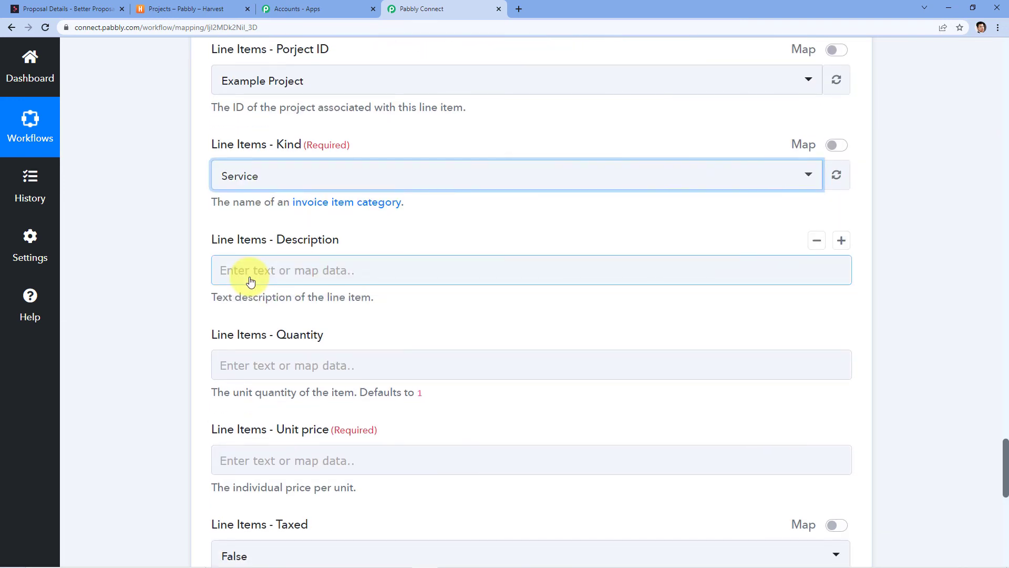
left_click(185, 8)
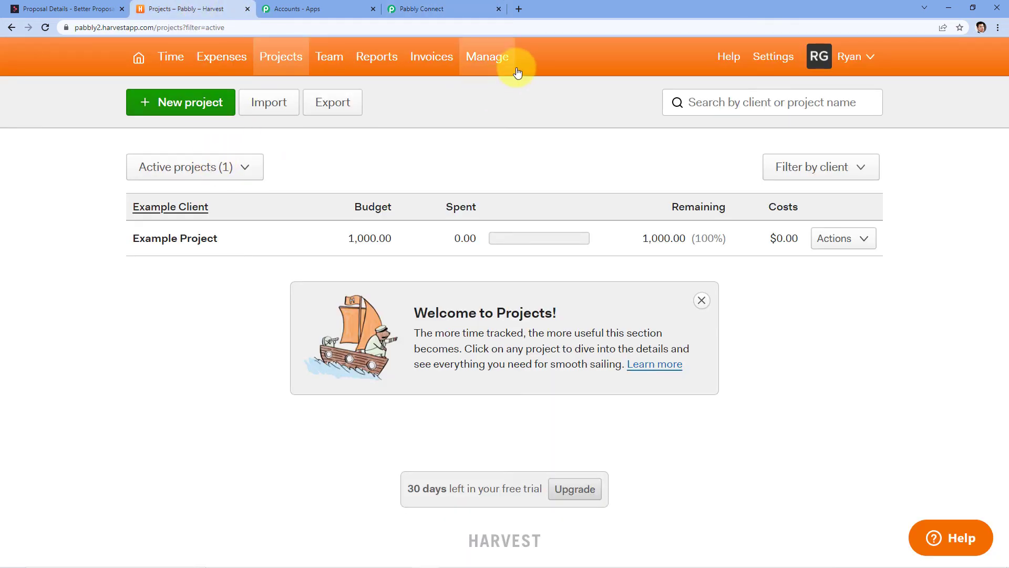
View Harvest's invoice Item types, Product and Service, then return to Pabbly Connect.
left_click(433, 59)
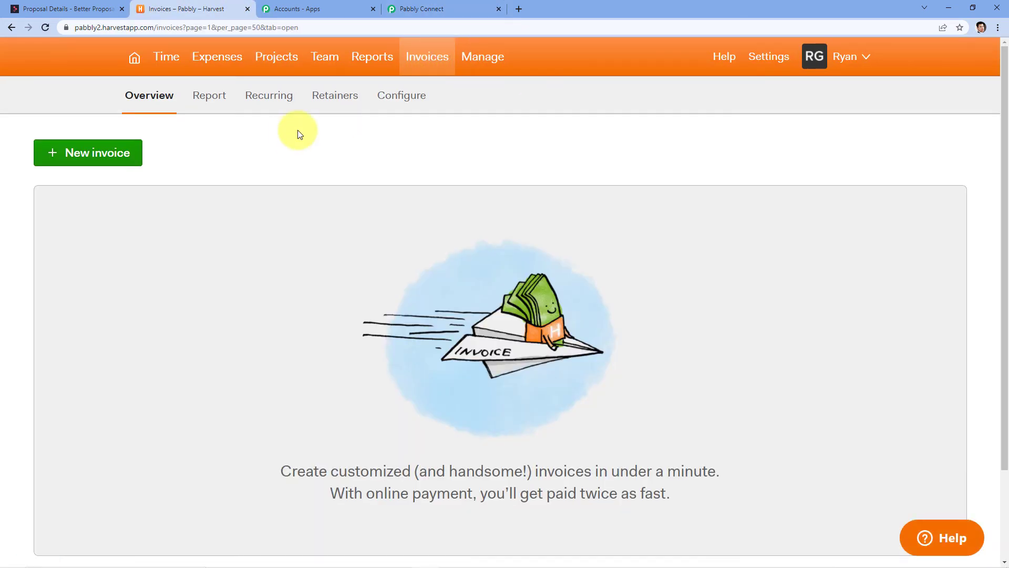
left_click(403, 100)
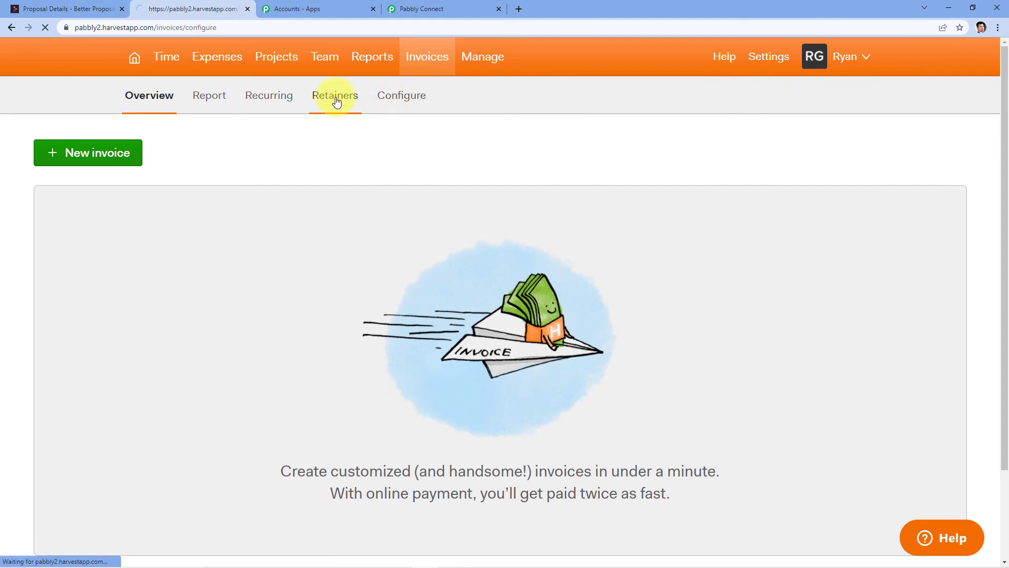
left_click(183, 339)
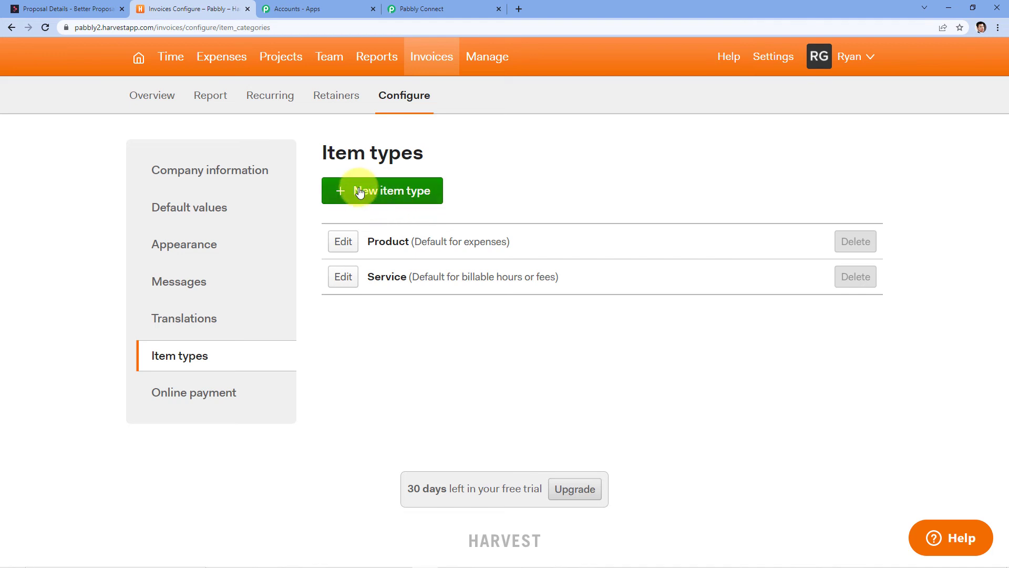
left_click(436, 10)
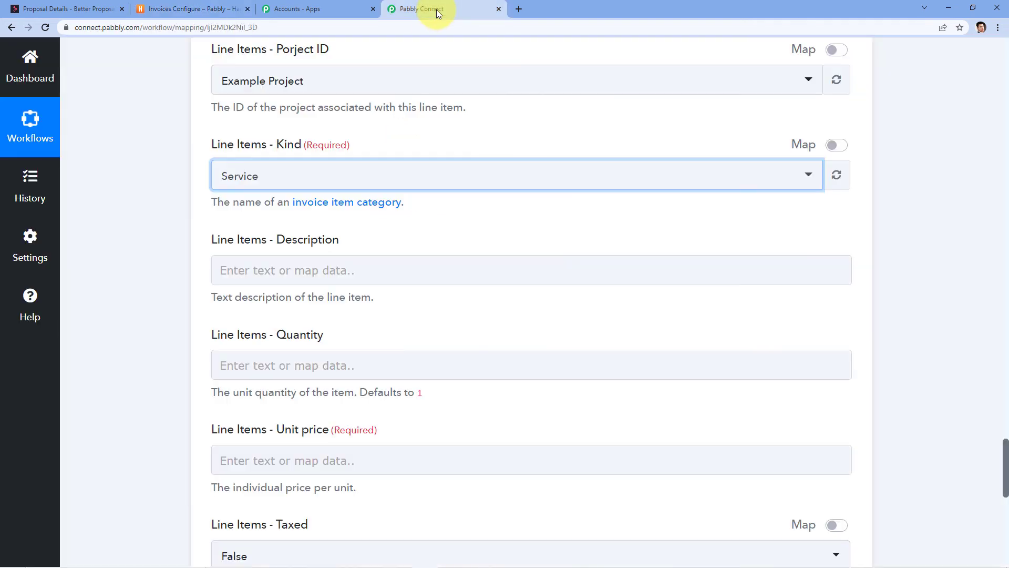
Map the line item Unit price to the Better Proposals MonthlyTotal field.
scroll(380, 167, "down", 1)
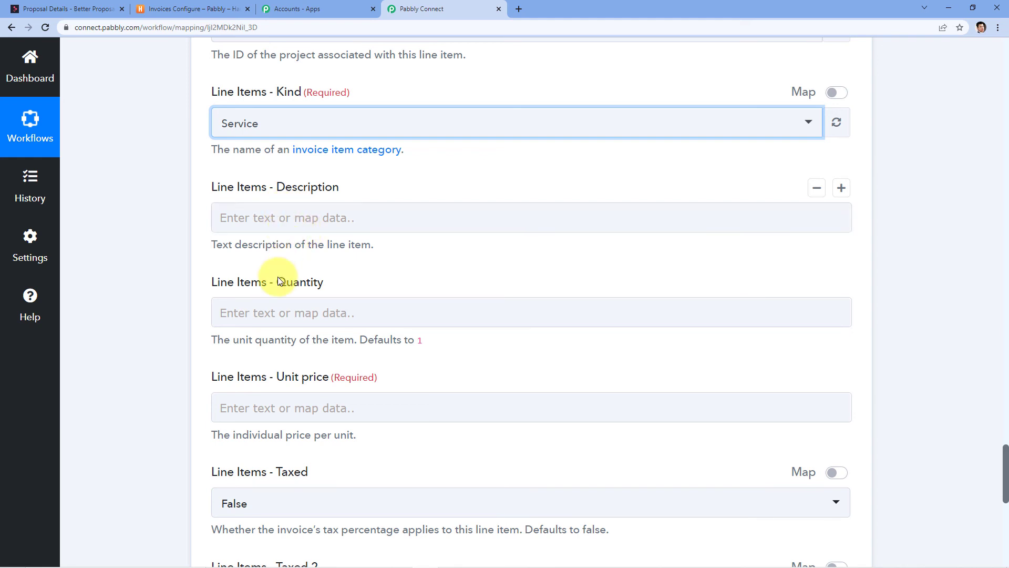
scroll(299, 273, "down", 2)
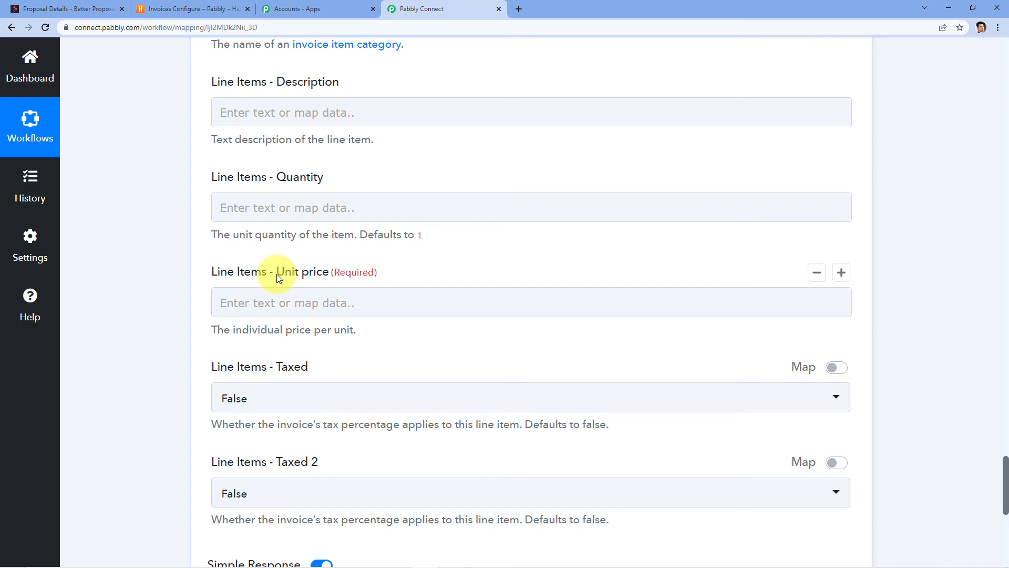
left_click(283, 303)
scroll(331, 342, "down", 3)
left_click(338, 248)
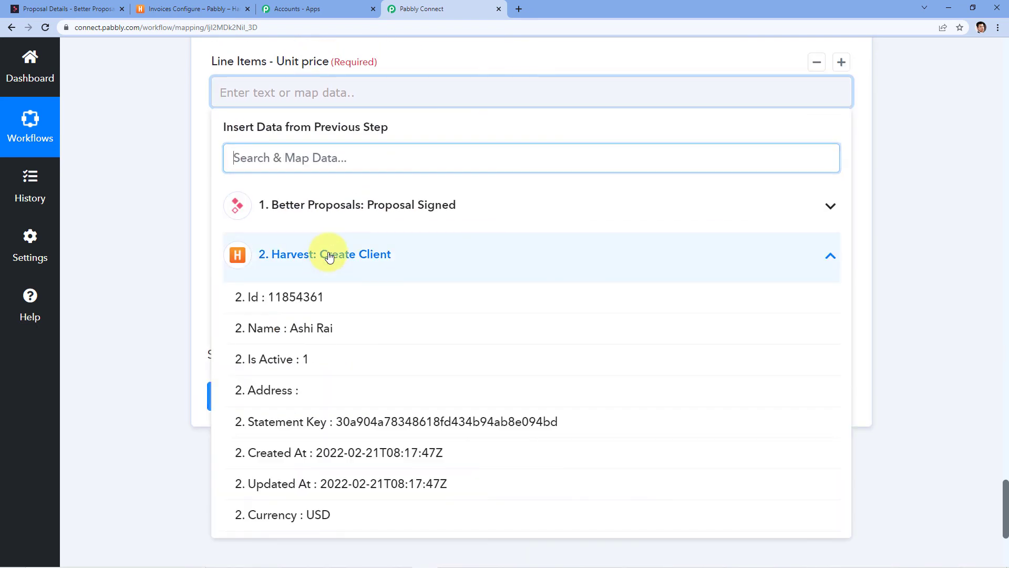
scroll(423, 350, "down", 1)
scroll(423, 350, "down", 4)
scroll(466, 209, "up", 4)
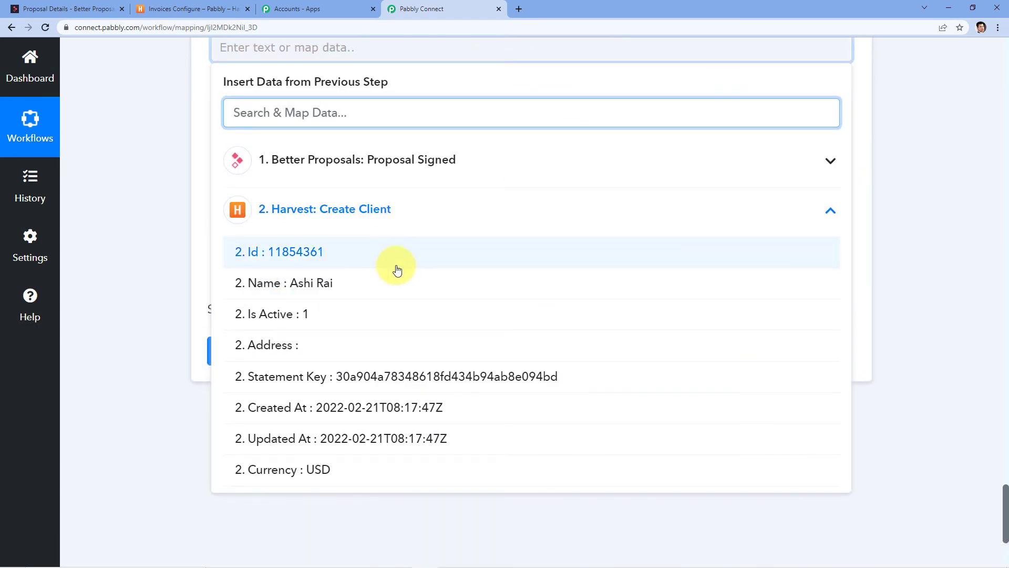
scroll(396, 270, "down", 2)
scroll(396, 271, "up", 3)
left_click(383, 210)
scroll(383, 309, "down", 7)
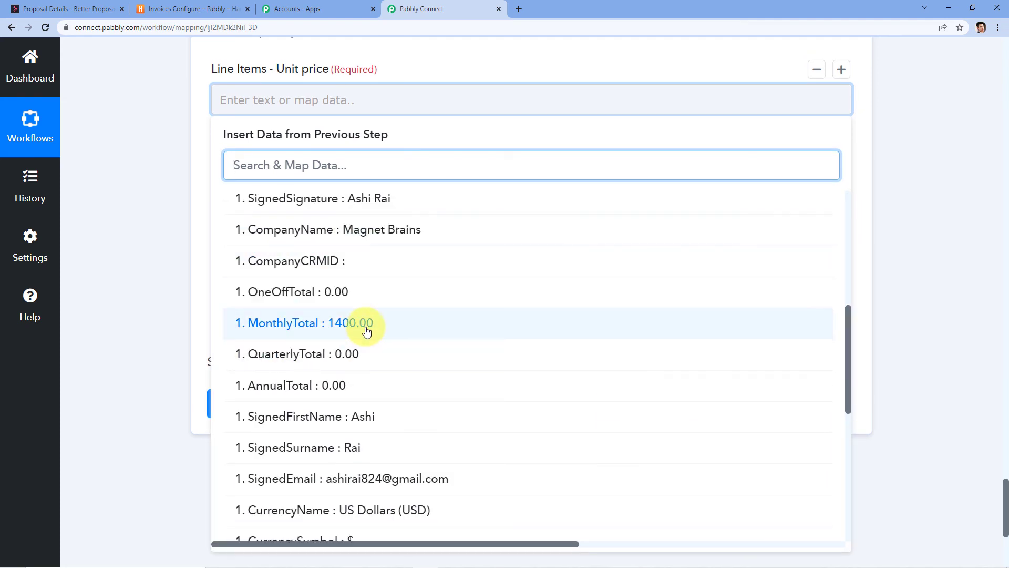
left_click(366, 326)
left_click(171, 297)
Save and send a test request that creates a 1400 Harvest invoice, then switch to Harvest.
scroll(192, 303, "up", 1)
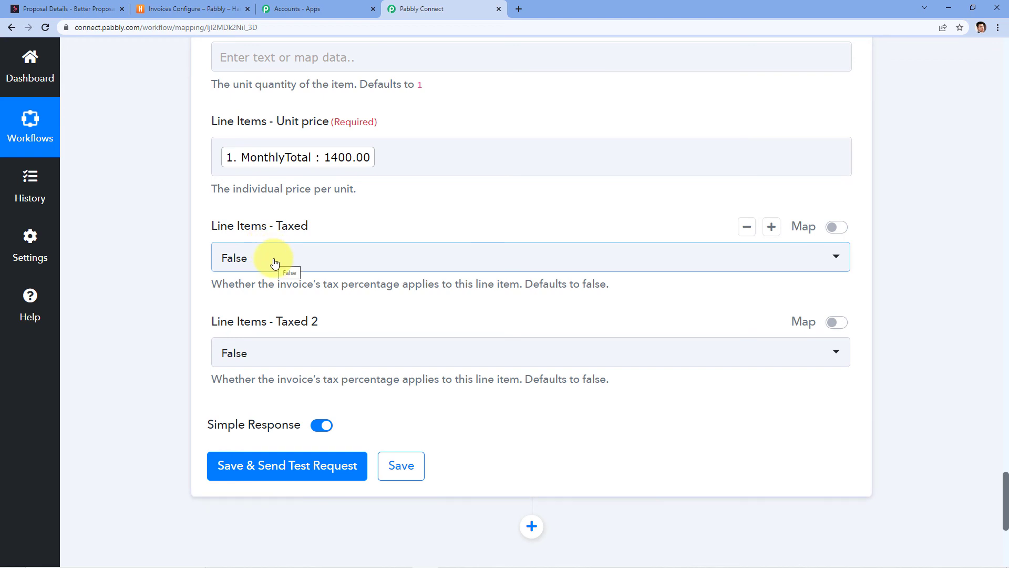
scroll(288, 294, "down", 3)
left_click(292, 307)
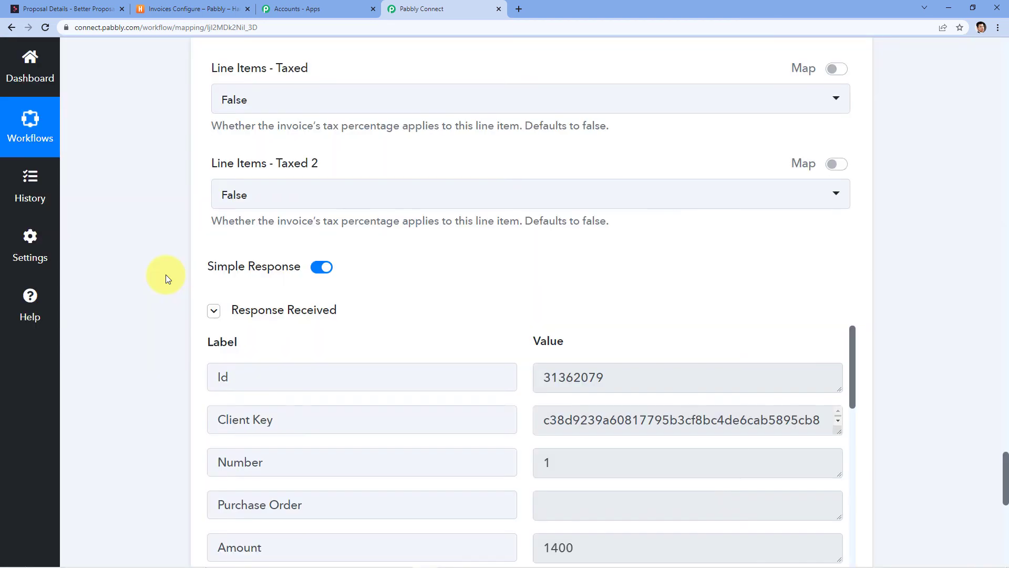
scroll(199, 273, "down", 4)
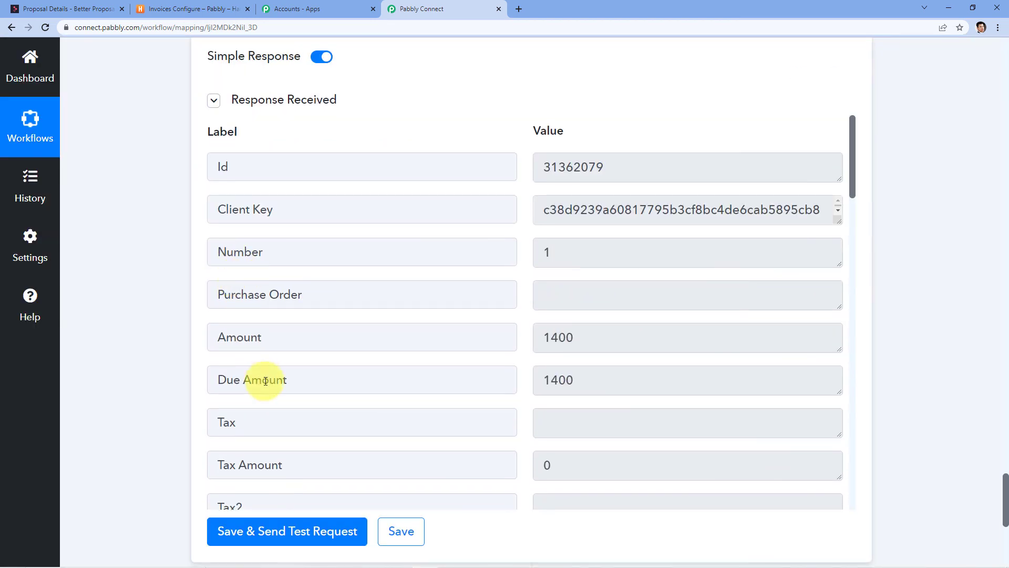
left_click(175, 5)
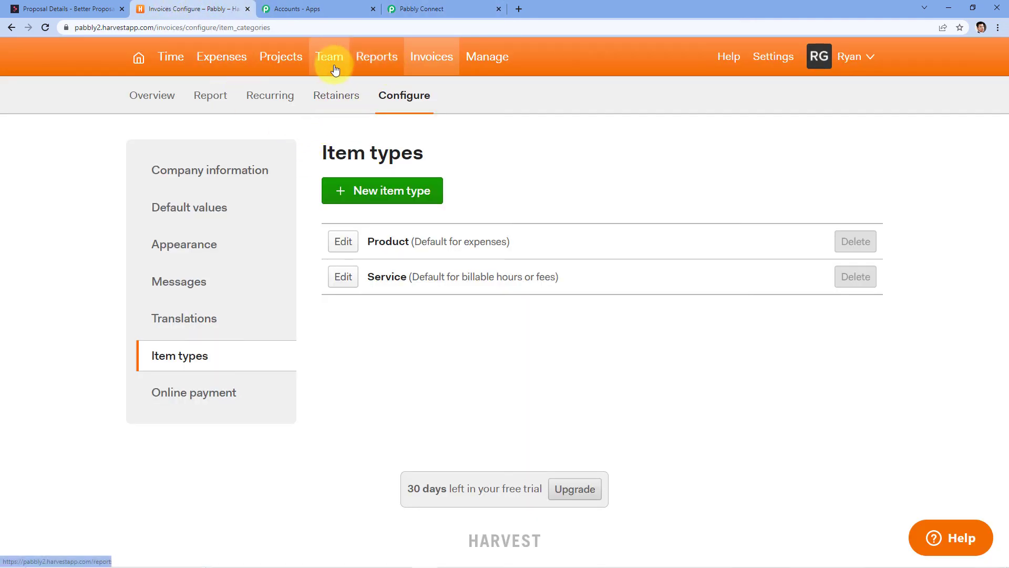
Confirm the new $1,400.00 draft invoice in Harvest's Invoices overview, then return to Pabbly Connect.
left_click(421, 62)
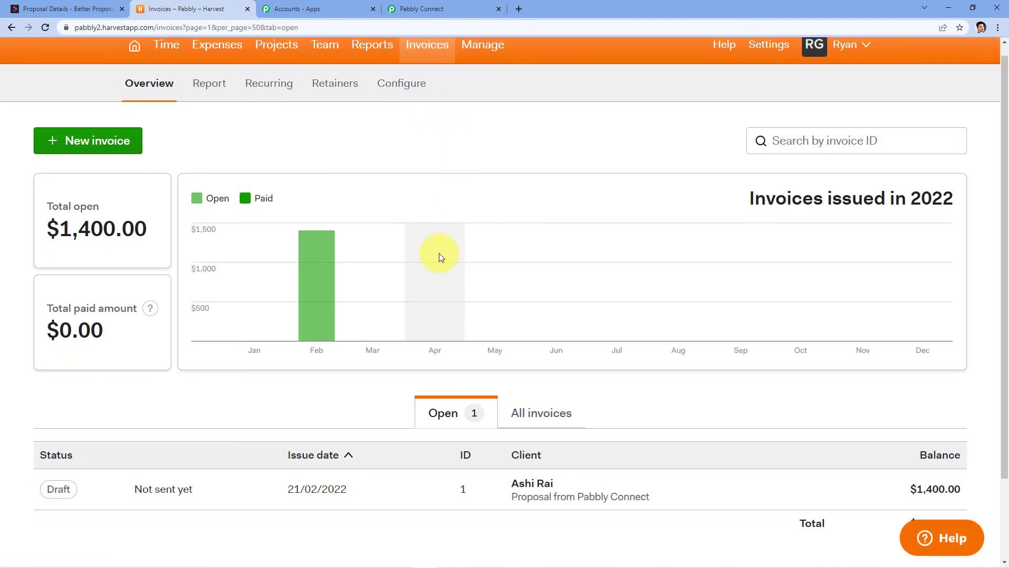
scroll(213, 458, "down", 2)
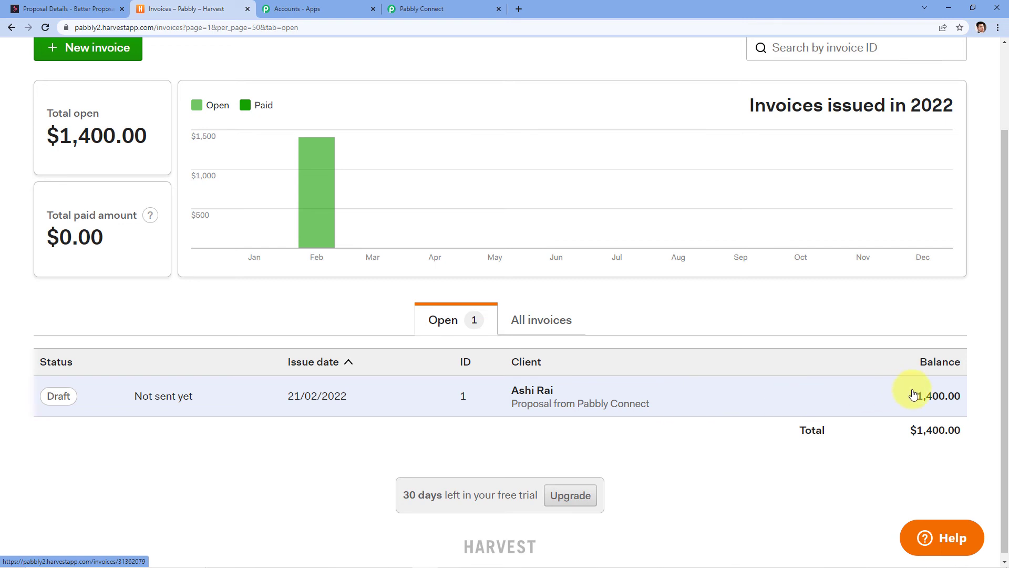
left_click(462, 6)
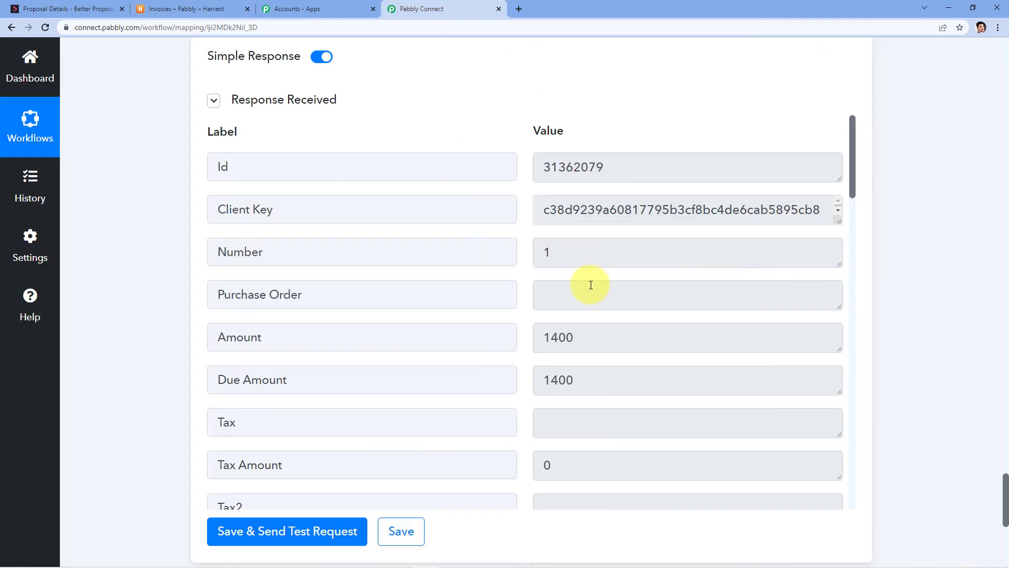
Collapse the Proposal Signed trigger, Create Client and Create Invoice step cards.
left_click_drag(1005, 504, 998, 77)
left_click(598, 118)
left_click(473, 214)
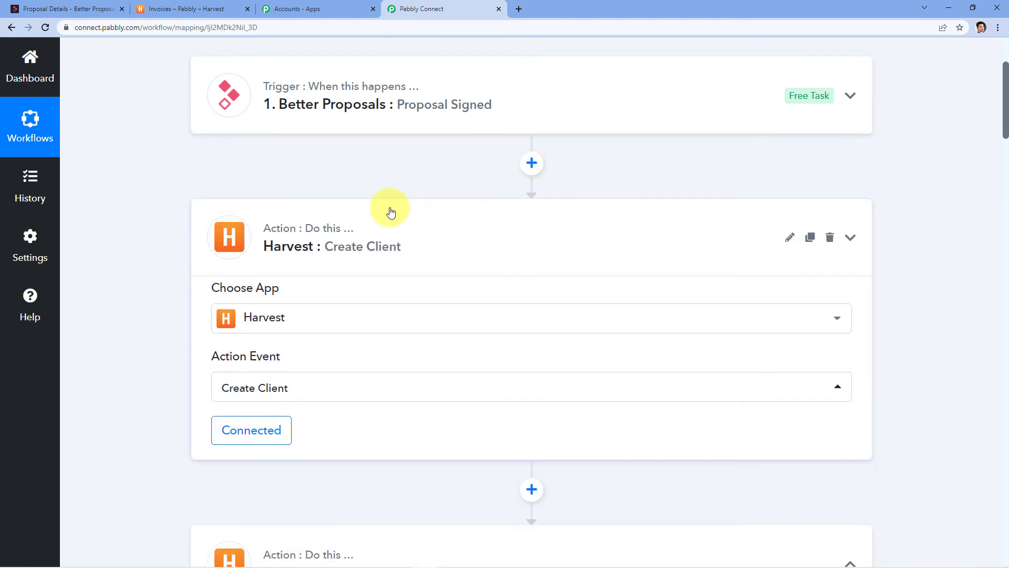
left_click(362, 399)
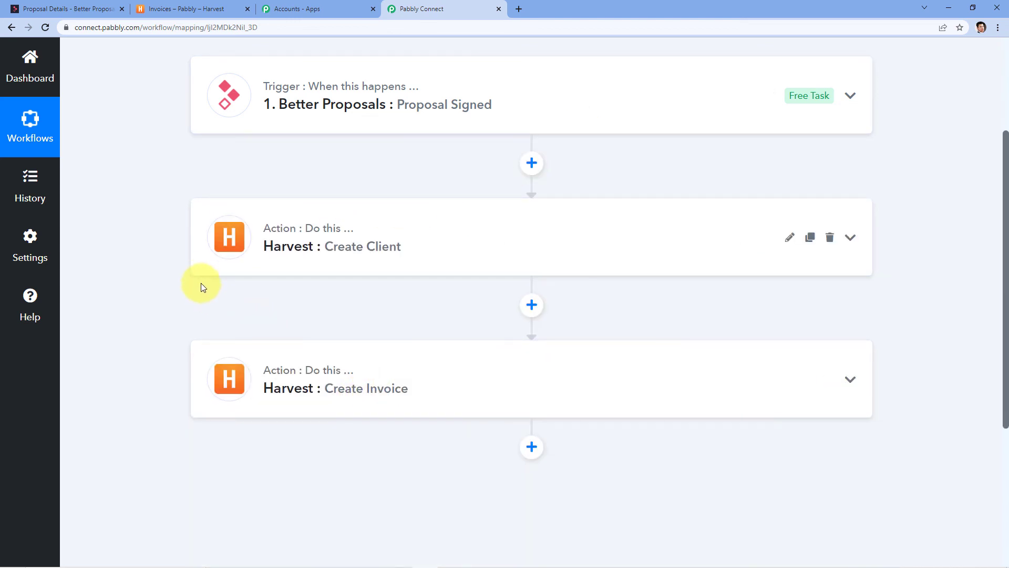
scroll(200, 283, "up", 2)
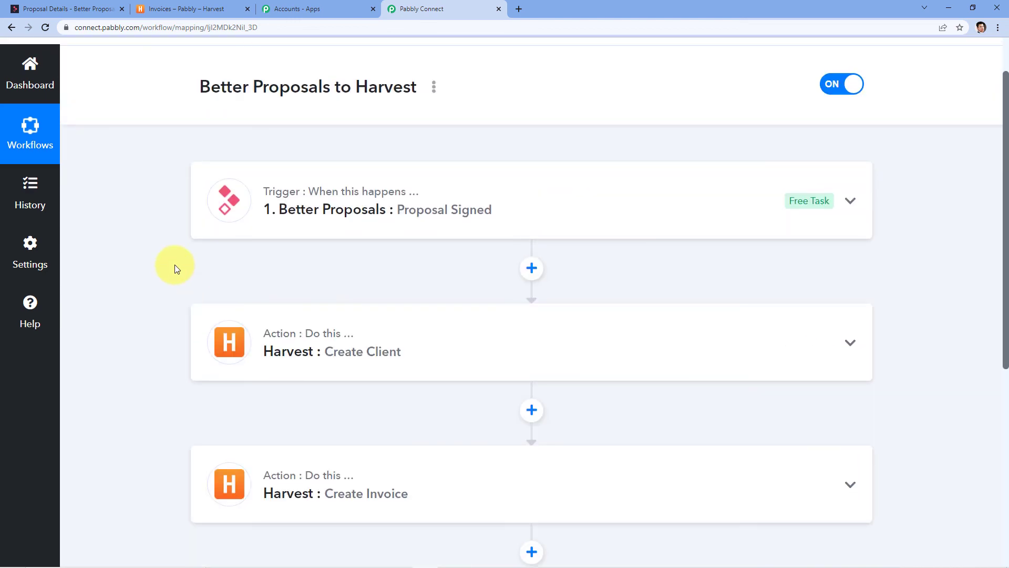